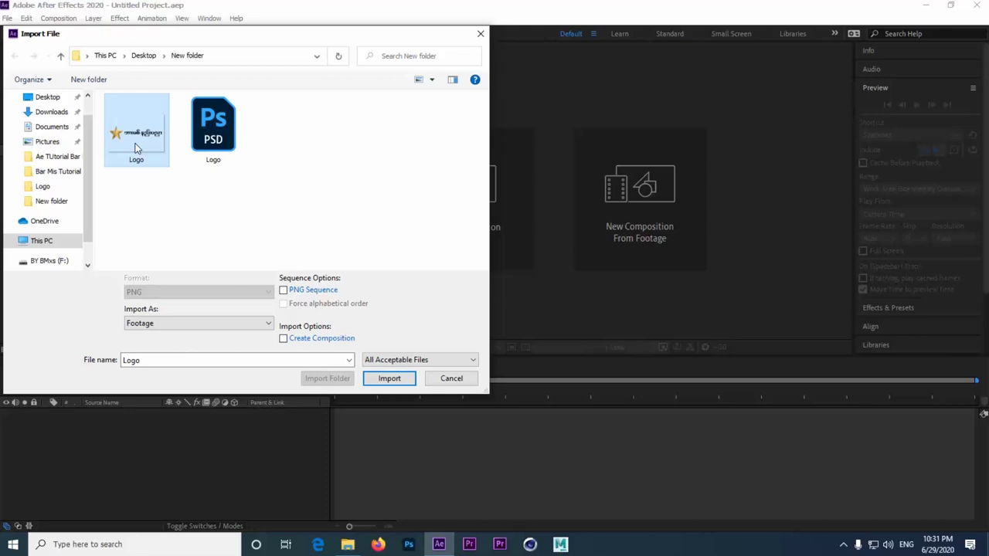
Step: Import the Logo PNG as footage and create a 1920 x 1080, 29.97 fps composition with a duration of 10 seconds
{"action": "left_click", "coordinate": [375, 381]}
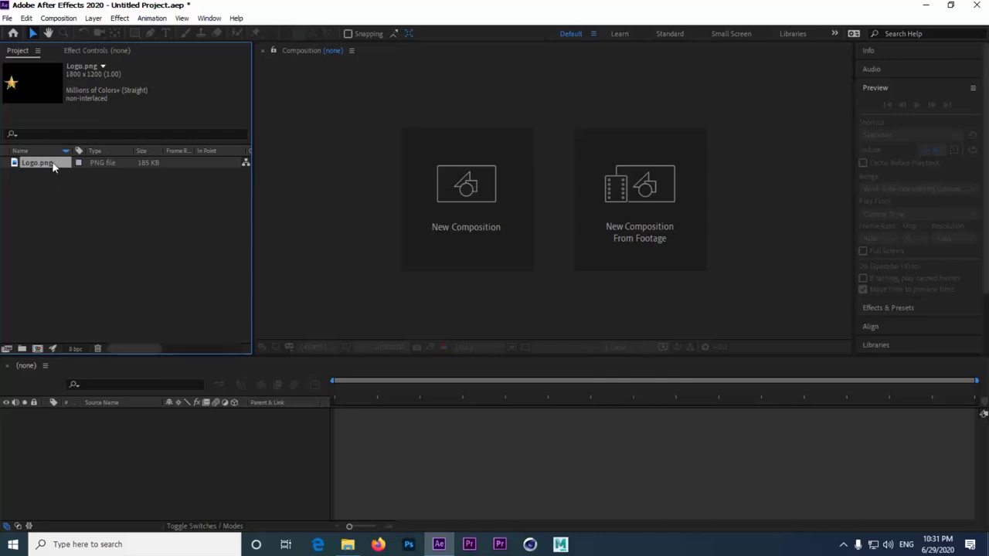
{"action": "left_click", "coordinate": [58, 18]}
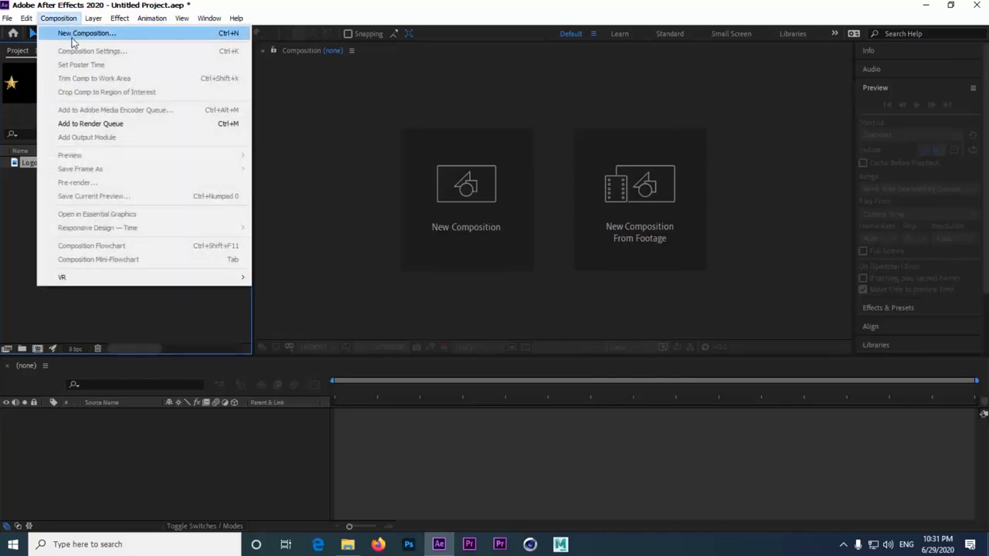
{"action": "left_click", "coordinate": [73, 34]}
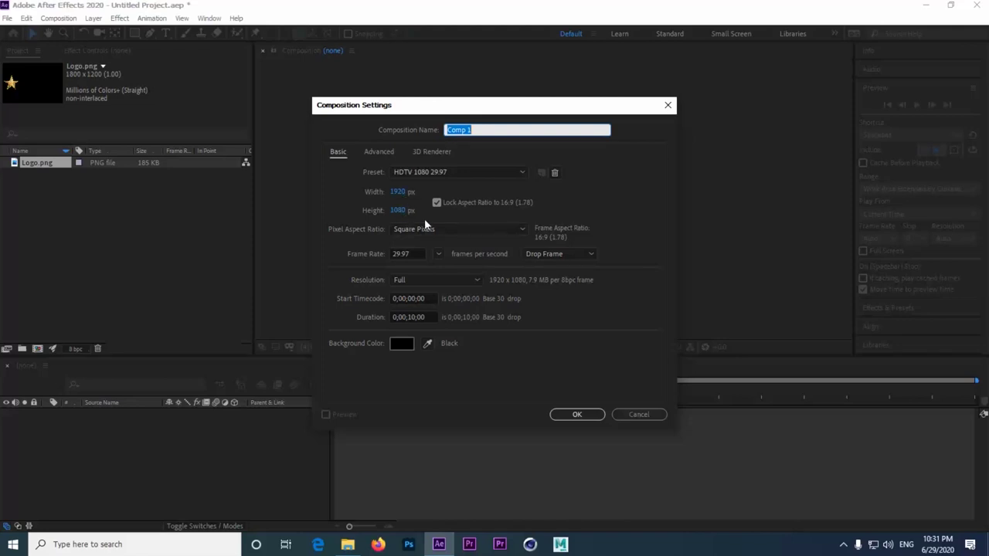
{"action": "left_click", "coordinate": [415, 318]}
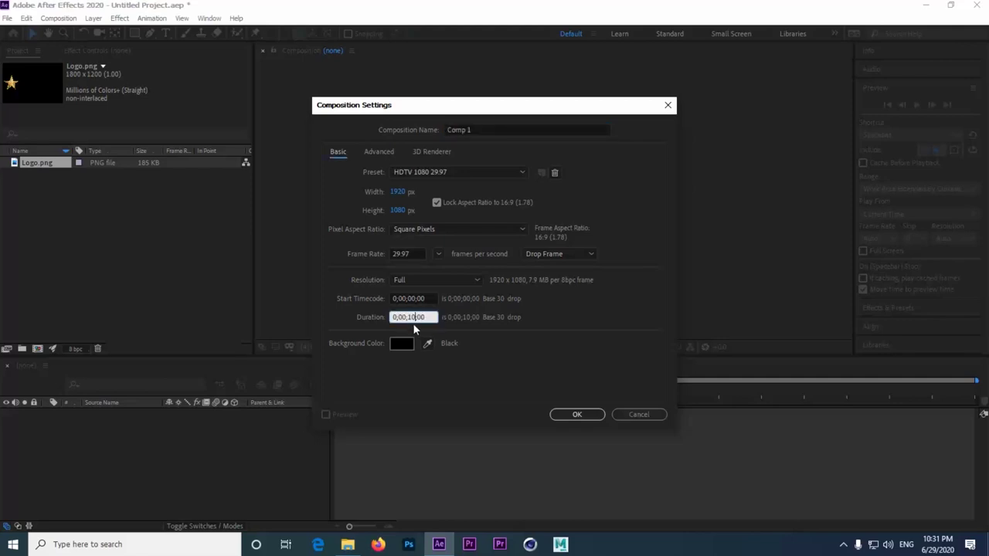
{"action": "left_click_drag", "start_coordinate": [429, 317], "coordinate": [420, 317]}
{"action": "left_click", "coordinate": [574, 414]}
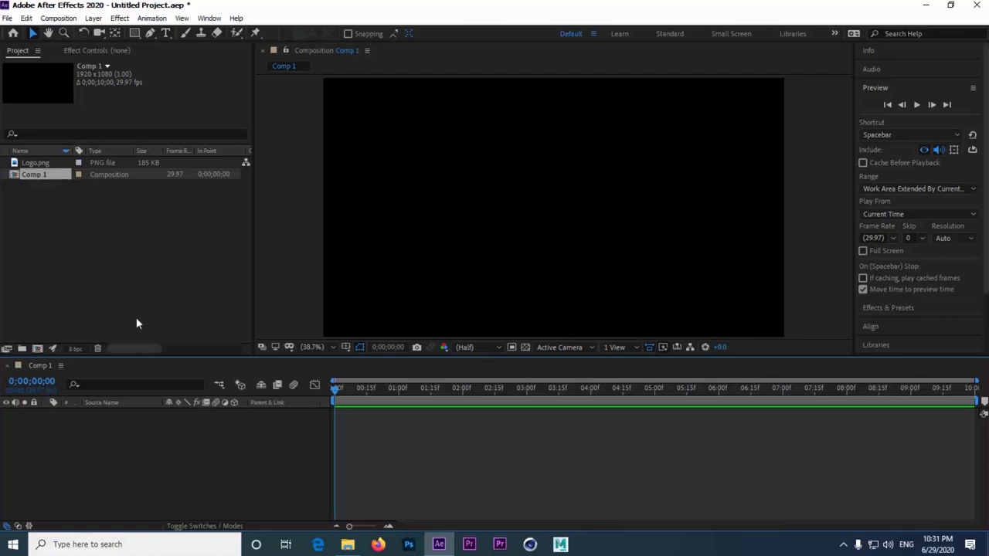
Step: Place Logo.png in the Comp 1 timeline and add a 1920 x 1080 black solid named Background
{"action": "left_click_drag", "start_coordinate": [38, 168], "coordinate": [117, 439]}
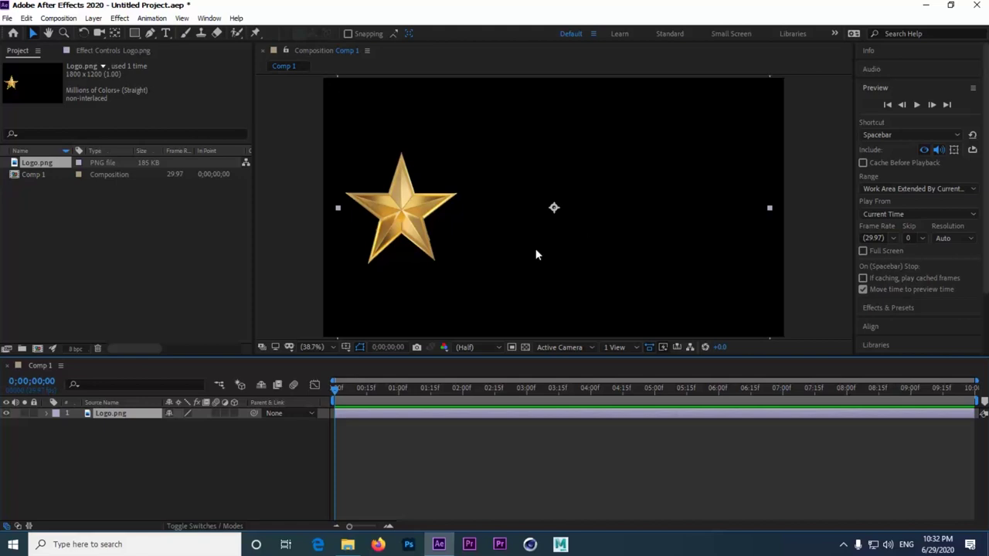
{"action": "right_click", "coordinate": [137, 465]}
{"action": "mouse_move", "coordinate": [176, 339]}
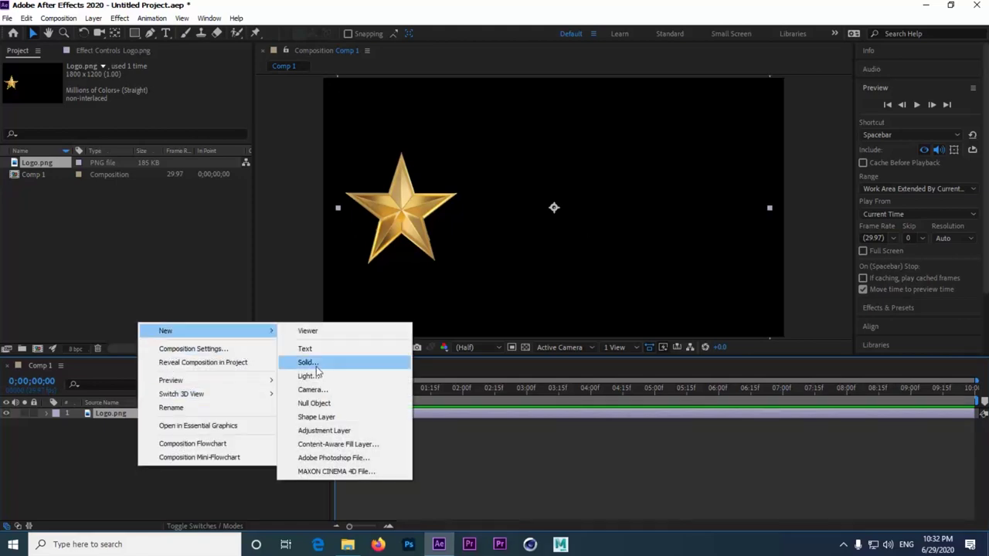
{"action": "left_click", "coordinate": [322, 363]}
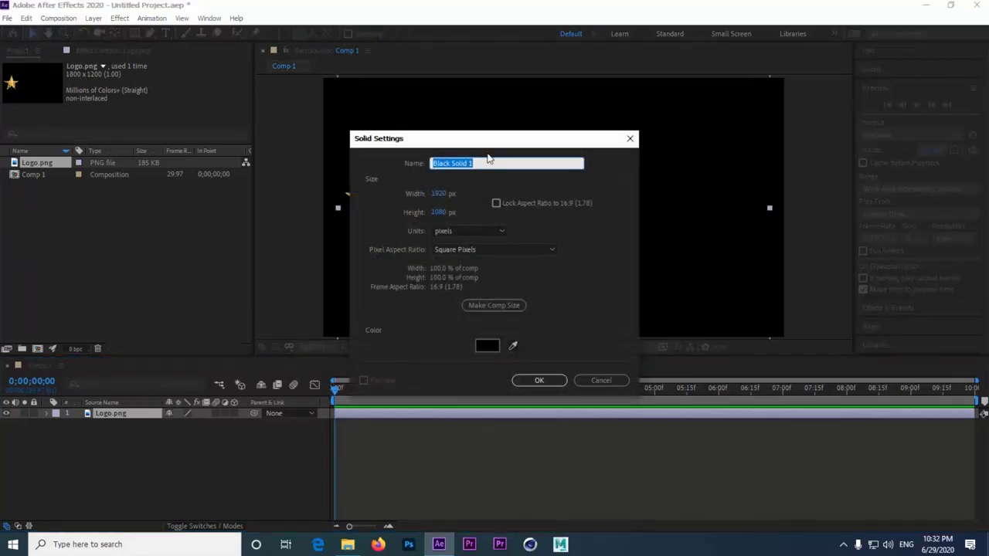
{"action": "type", "text": "L"}
{"action": "key", "text": "BackSpace"}
{"action": "type", "text": "L"}
{"action": "key", "text": "BackSpace"}
{"action": "type", "text": "B"}
{"action": "key", "text": "BackSpace"}
{"action": "type", "text": "Bac"}
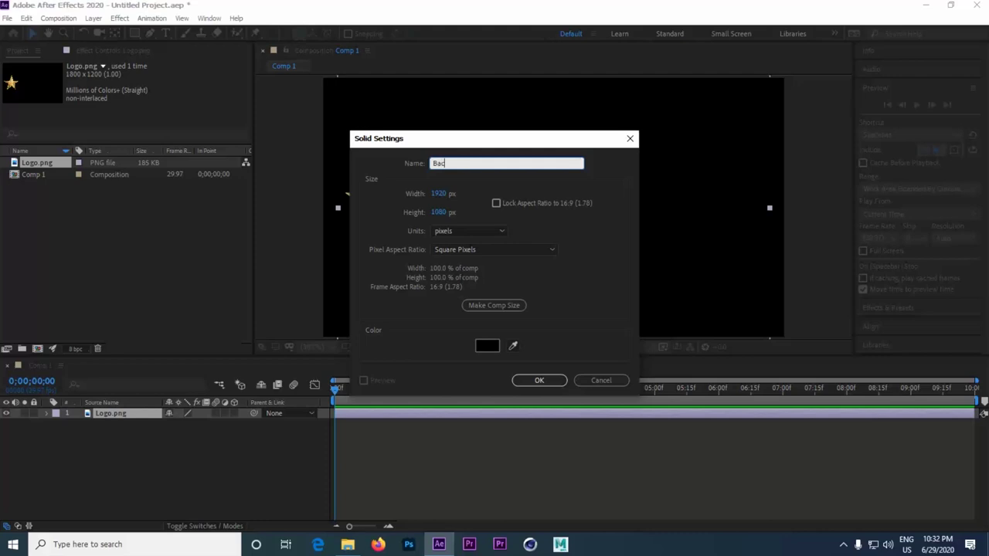
{"action": "type", "text": "kground"}
{"action": "left_click", "coordinate": [539, 380]}
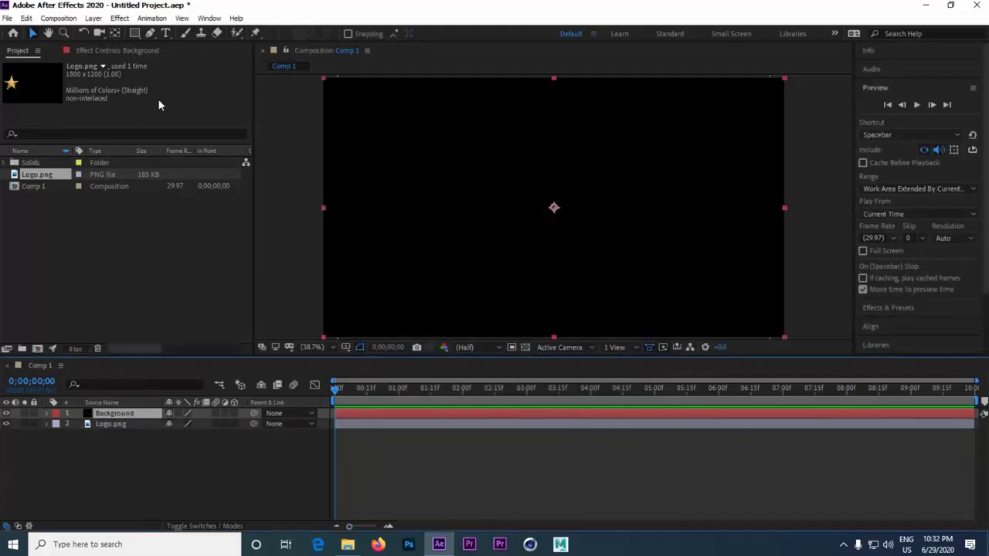
Step: Apply the Gradient Ramp effect to the Background layer
{"action": "left_click", "coordinate": [120, 17]}
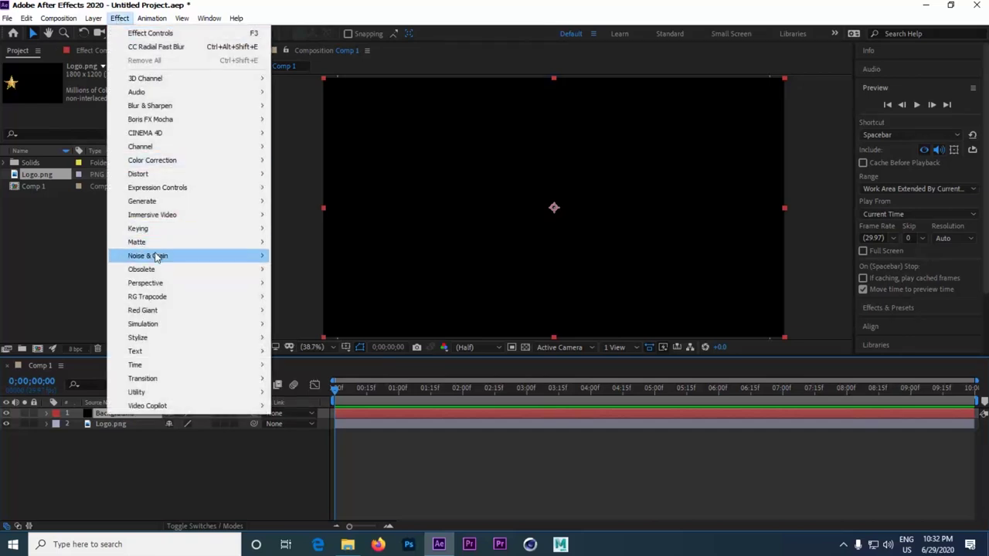
{"action": "left_click", "coordinate": [480, 412]}
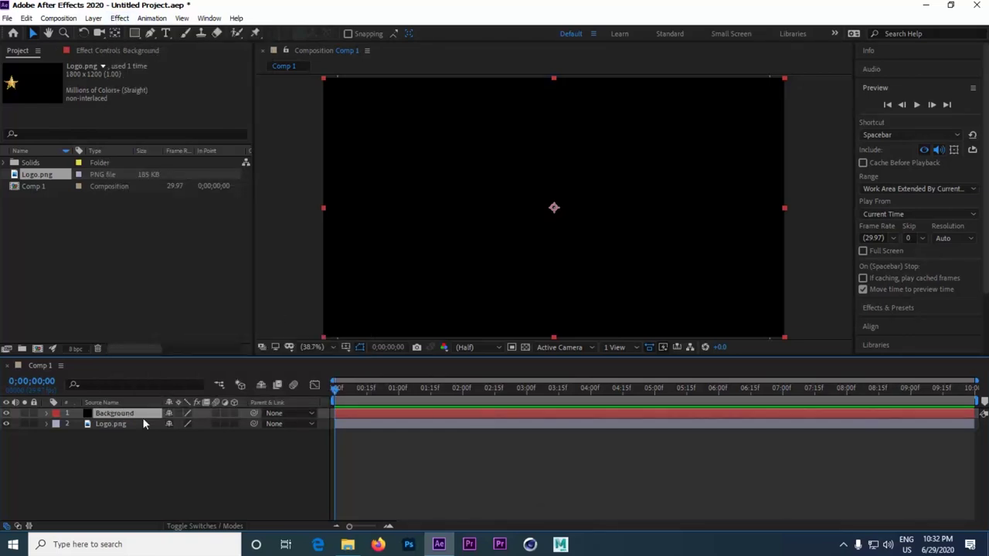
{"action": "left_click", "coordinate": [120, 19]}
{"action": "mouse_move", "coordinate": [160, 202]}
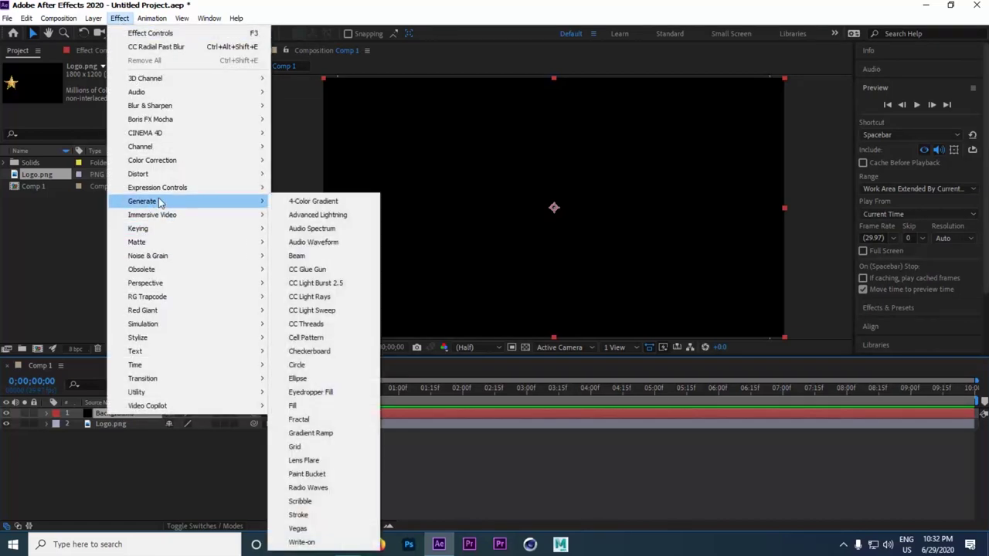
{"action": "left_click", "coordinate": [333, 438]}
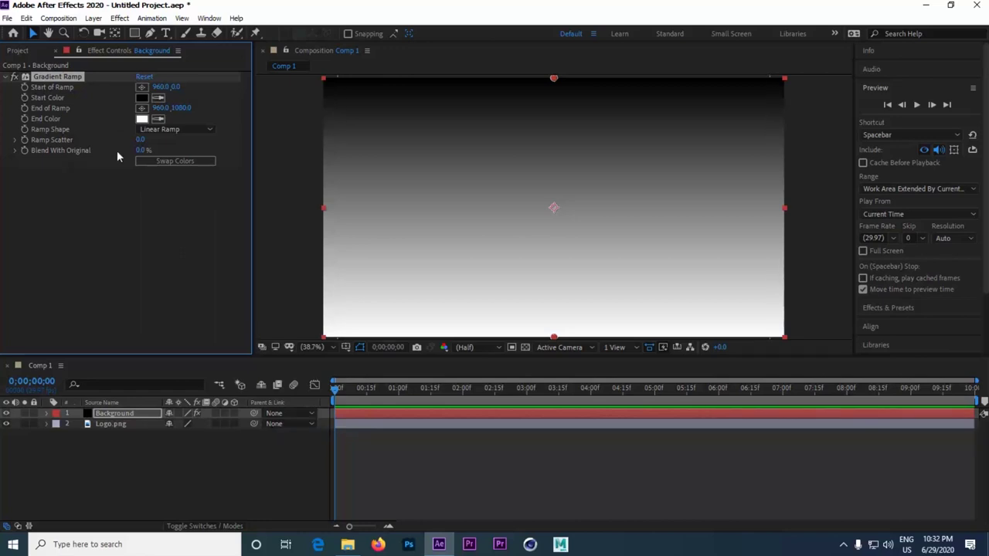
Step: Set the Gradient Ramp's start color to white and its end color to black
{"action": "left_click", "coordinate": [141, 99]}
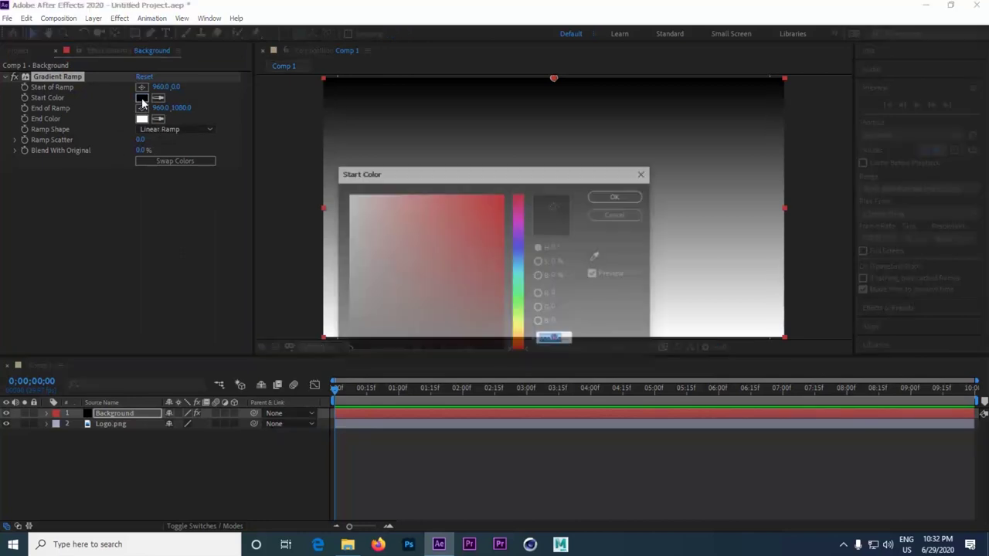
{"action": "left_click_drag", "start_coordinate": [384, 234], "coordinate": [347, 194]}
{"action": "left_click", "coordinate": [618, 196]}
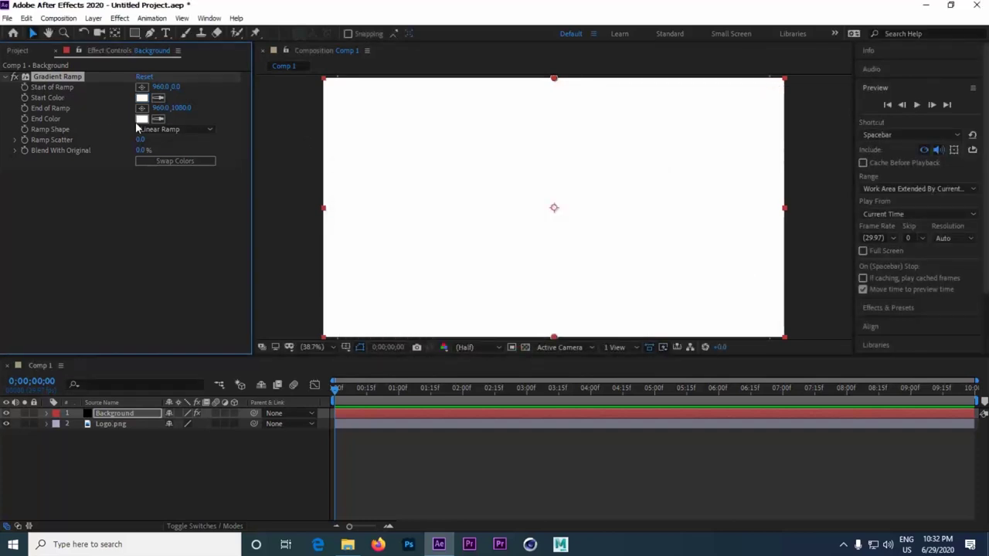
{"action": "left_click", "coordinate": [142, 119]}
{"action": "left_click_drag", "start_coordinate": [404, 314], "coordinate": [347, 352]}
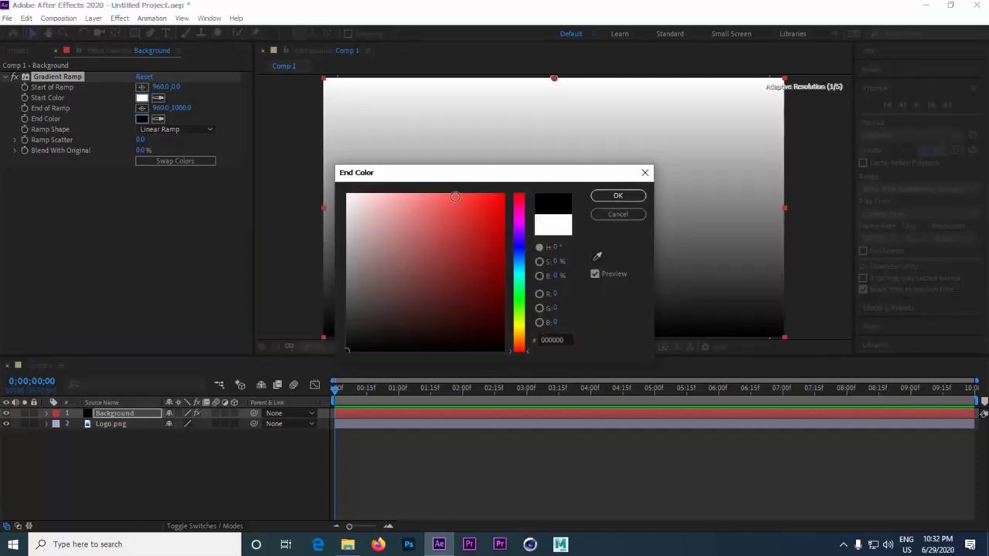
{"action": "left_click", "coordinate": [610, 197]}
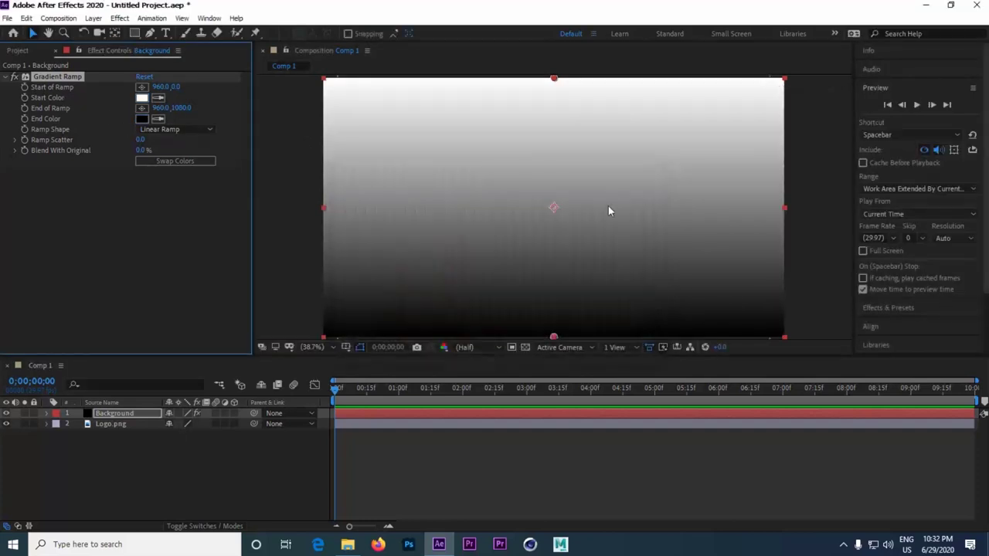
Step: Make the gradient a Radial Ramp starting near the frame's center, about 965, 535, and set its end to 960, 2242
{"action": "left_click", "coordinate": [206, 131]}
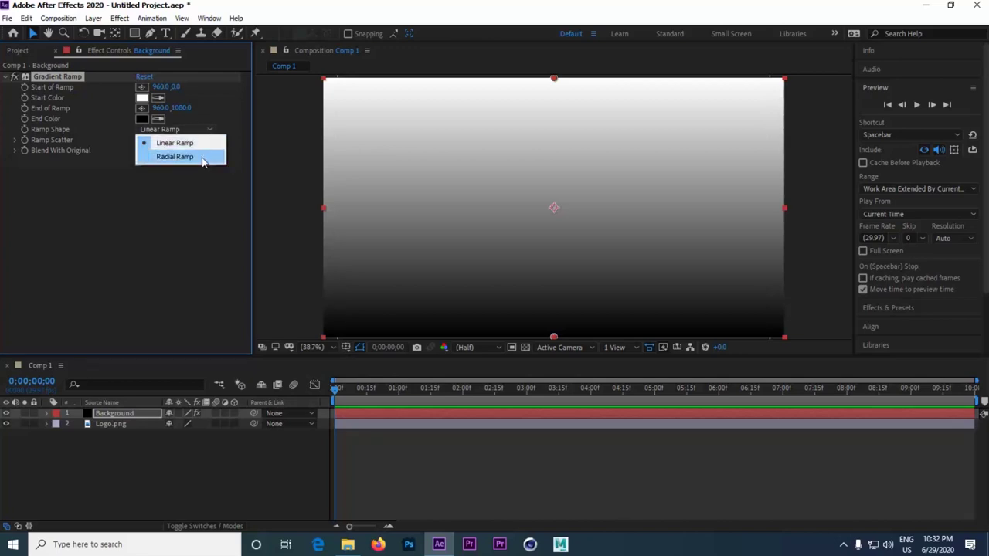
{"action": "left_click", "coordinate": [203, 157]}
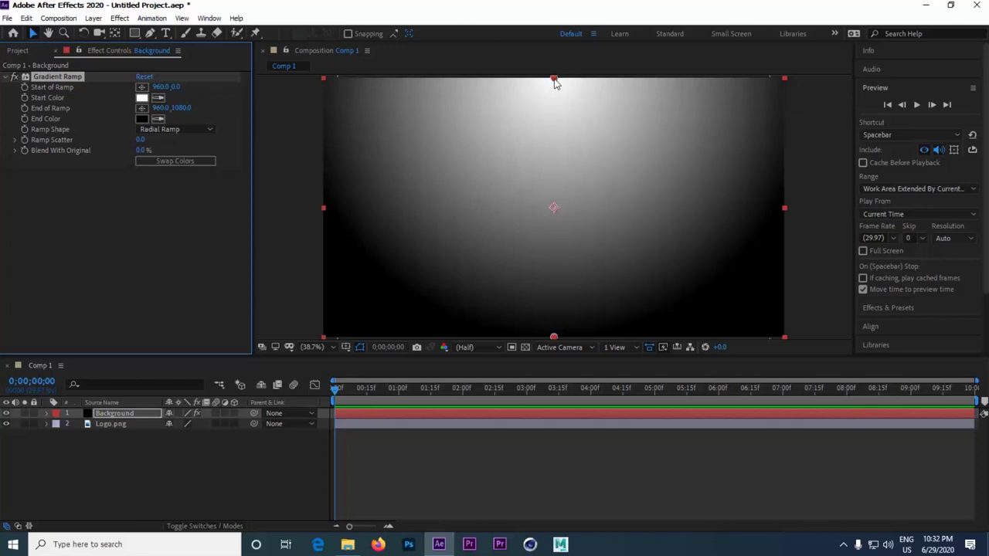
{"action": "left_click_drag", "start_coordinate": [555, 81], "coordinate": [553, 213]}
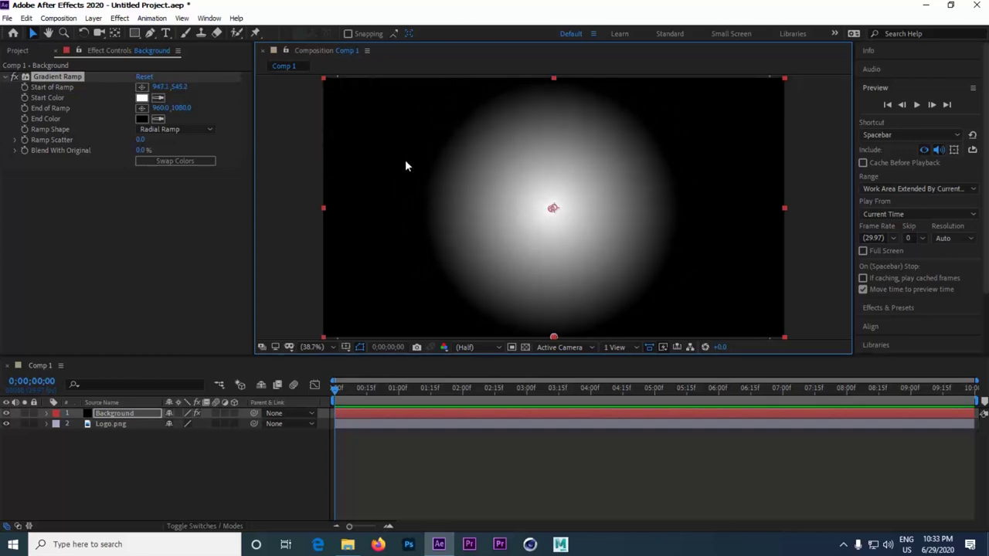
{"action": "left_click_drag", "start_coordinate": [191, 113], "coordinate": [838, 170]}
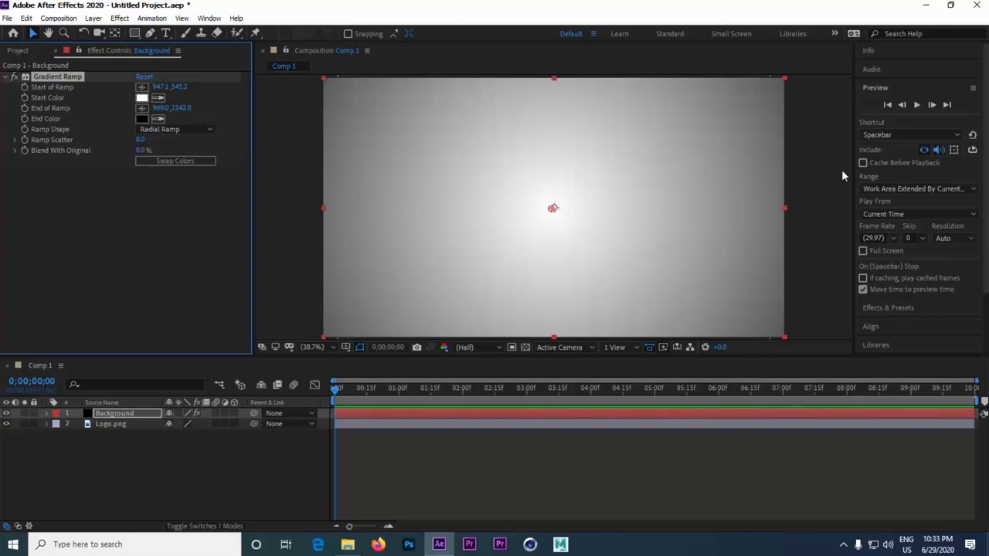
{"action": "left_click_drag", "start_coordinate": [551, 213], "coordinate": [556, 211]}
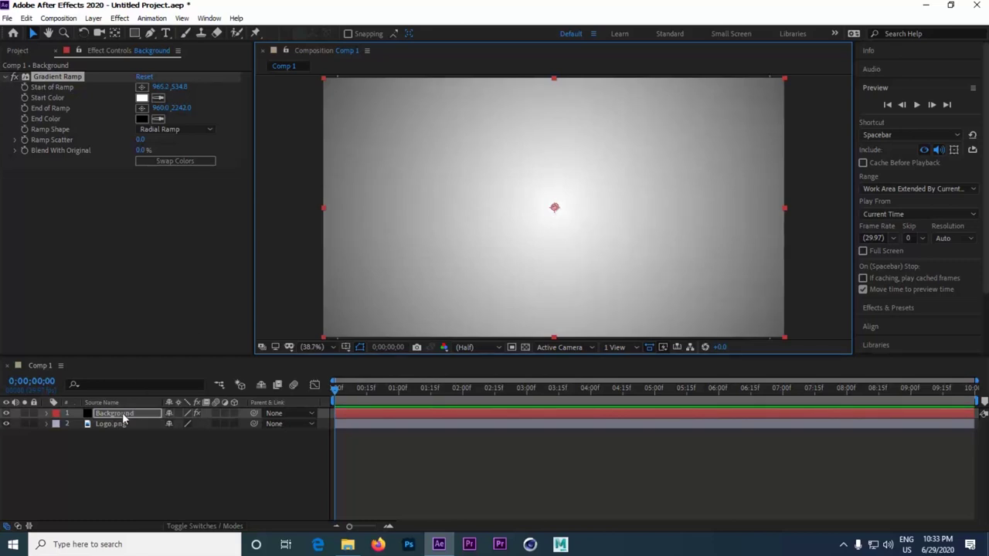
Step: Move the Background layer below Logo.png and pre-compose Logo.png as Logo, leaving all attributes in Comp 1
{"action": "left_click_drag", "start_coordinate": [122, 415], "coordinate": [116, 432]}
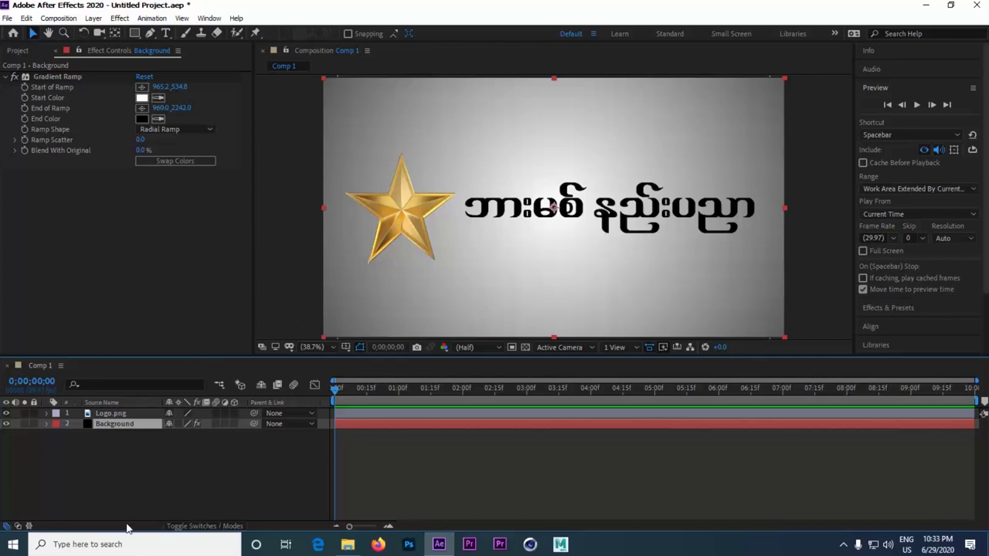
{"action": "left_click", "coordinate": [108, 413]}
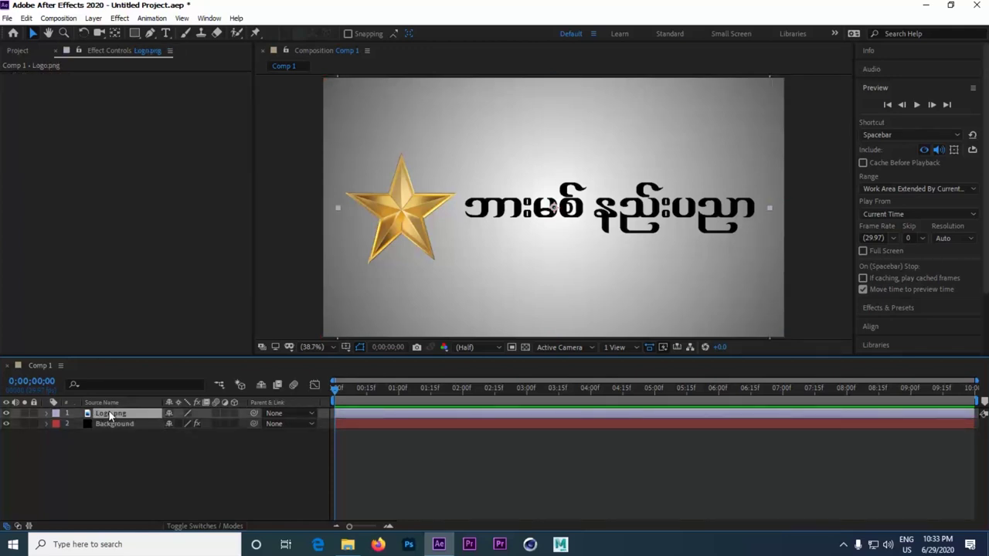
{"action": "right_click", "coordinate": [108, 414]}
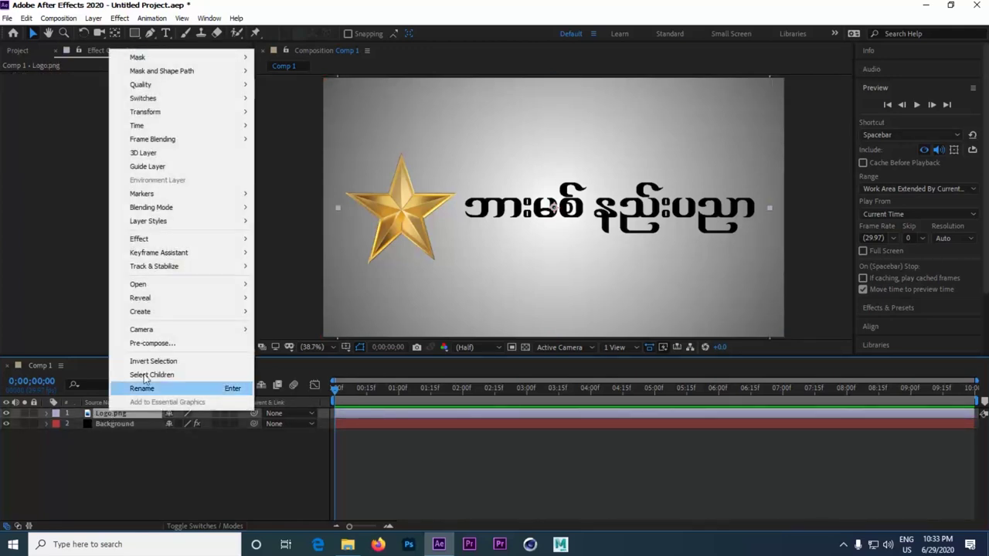
{"action": "left_click", "coordinate": [190, 344]}
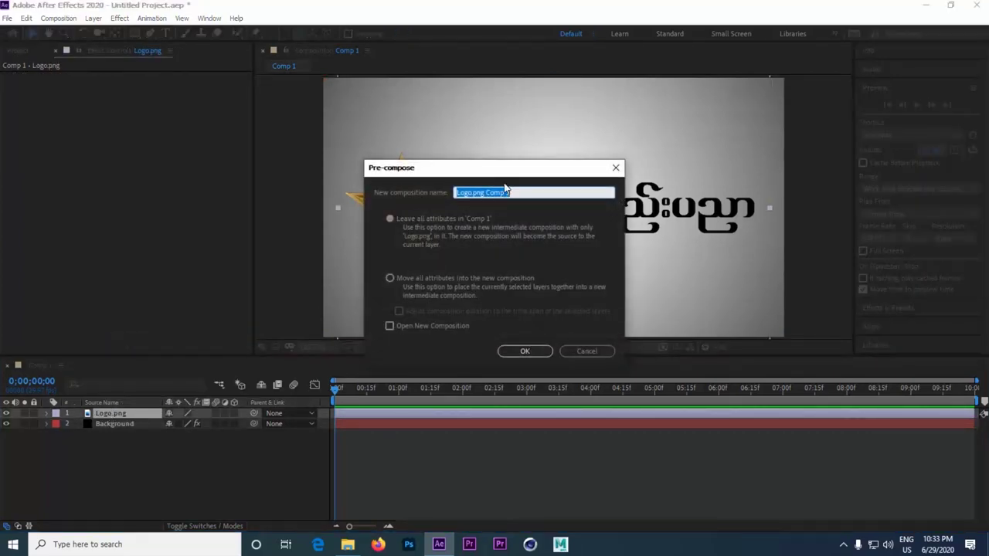
{"action": "type", "text": "Logo"}
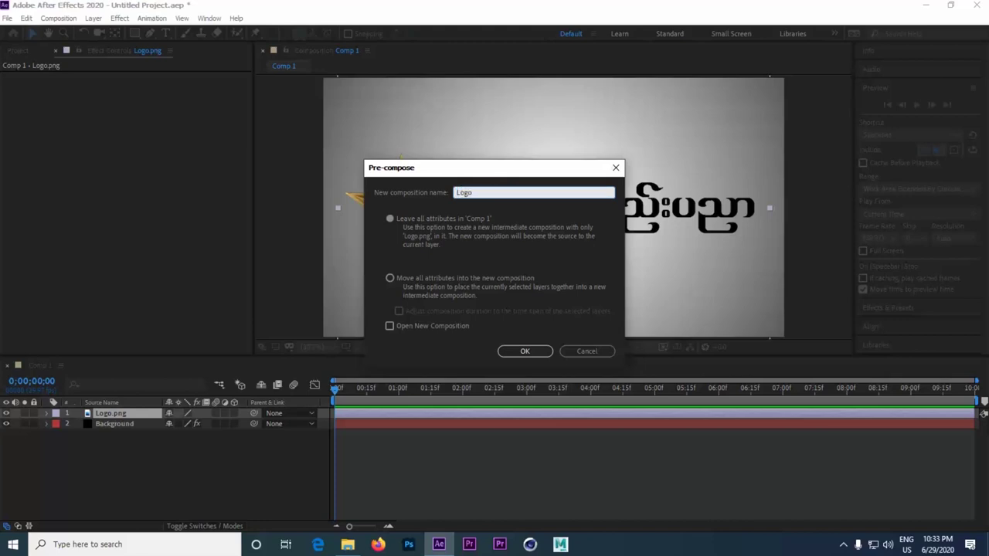
{"action": "left_click", "coordinate": [523, 352]}
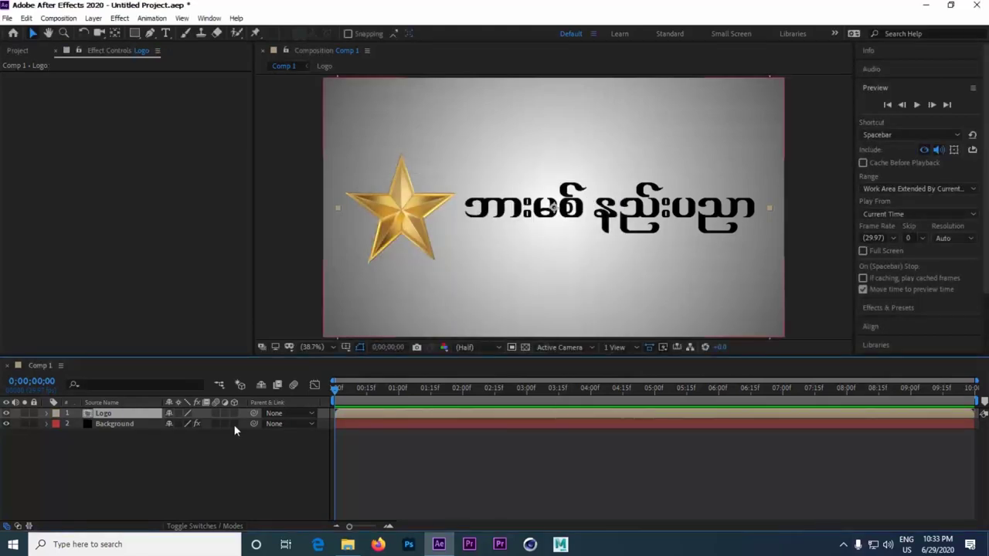
Step: Pre-compose the Logo layer into a new composition named Logo Next, leaving all attributes in Comp 1
{"action": "right_click", "coordinate": [120, 416]}
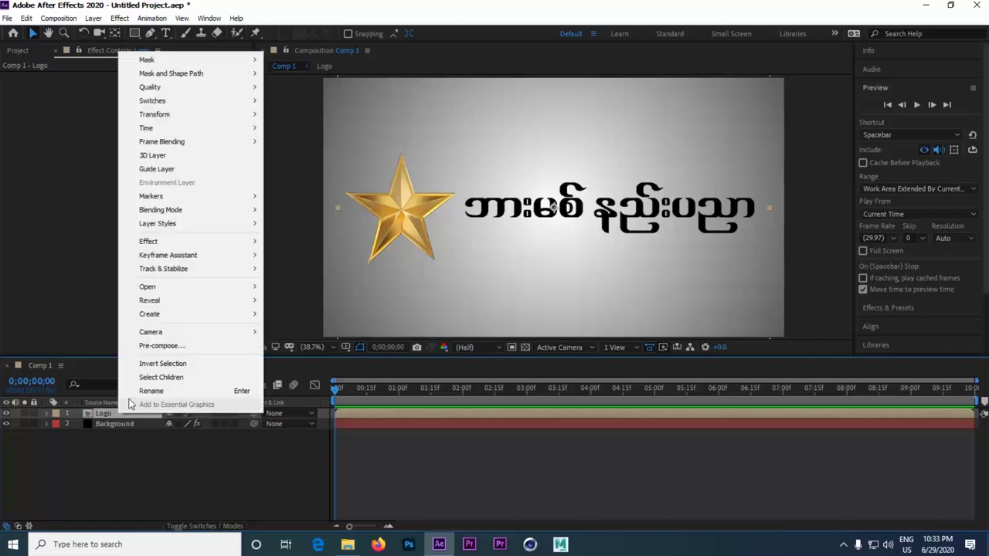
{"action": "left_click", "coordinate": [150, 346]}
{"action": "type", "text": "L"}
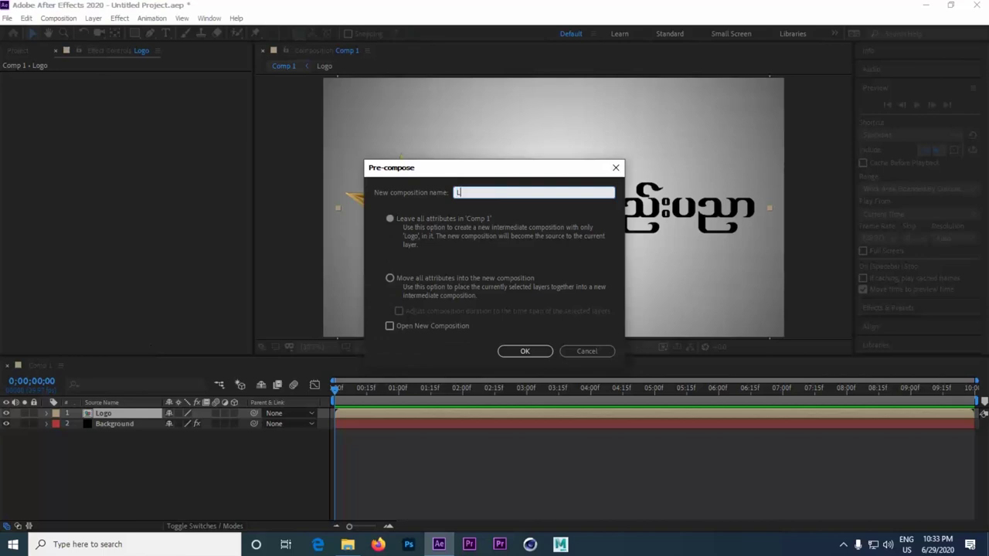
{"action": "type", "text": "ogo Next"}
{"action": "left_click", "coordinate": [533, 351]}
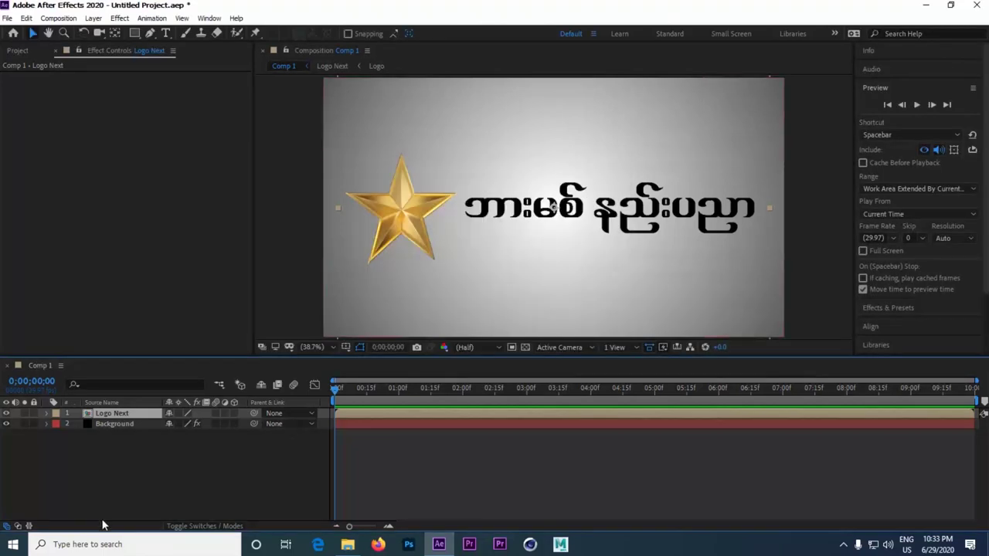
Step: Open the Logo Next composition in its own timeline
{"action": "double_click", "coordinate": [131, 415]}
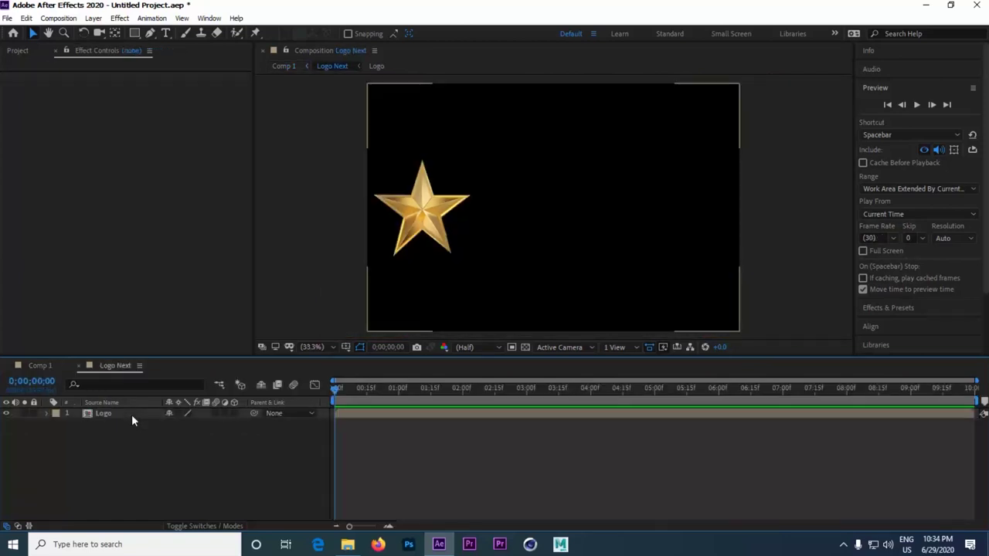
{"action": "left_click", "coordinate": [125, 414]}
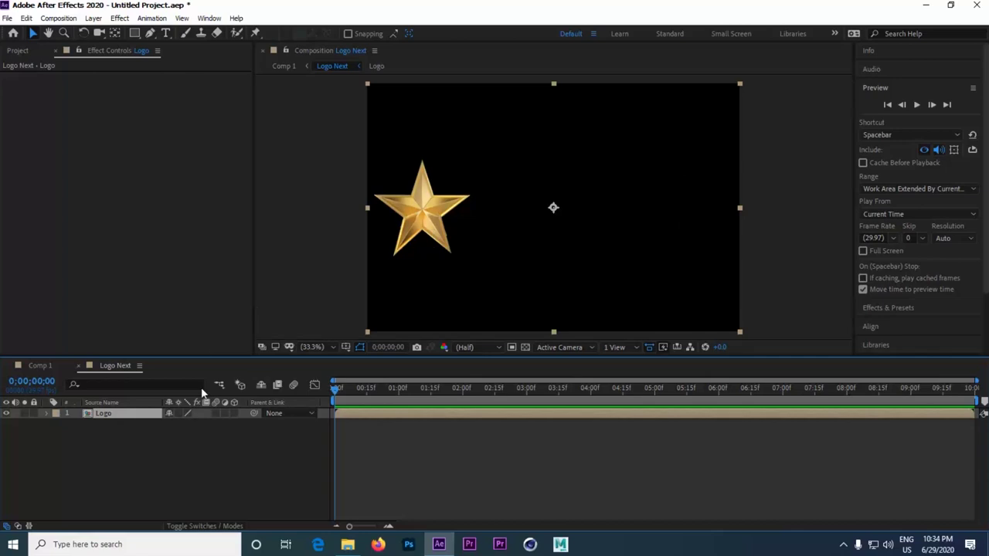
{"action": "left_click", "coordinate": [128, 441]}
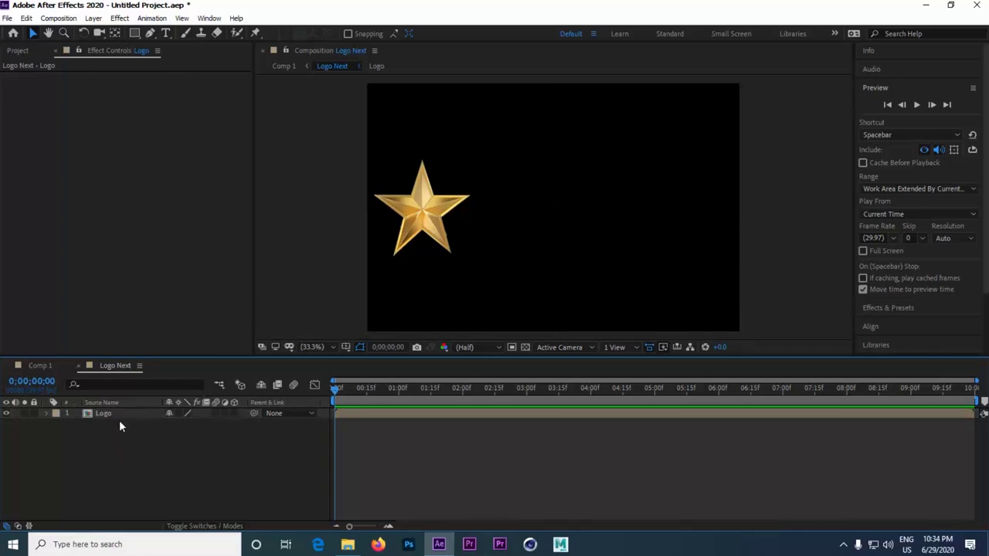
Step: Add a new black solid layer, 1800 by 1200 px, above the Logo layer in Logo Next
{"action": "right_click", "coordinate": [110, 442]}
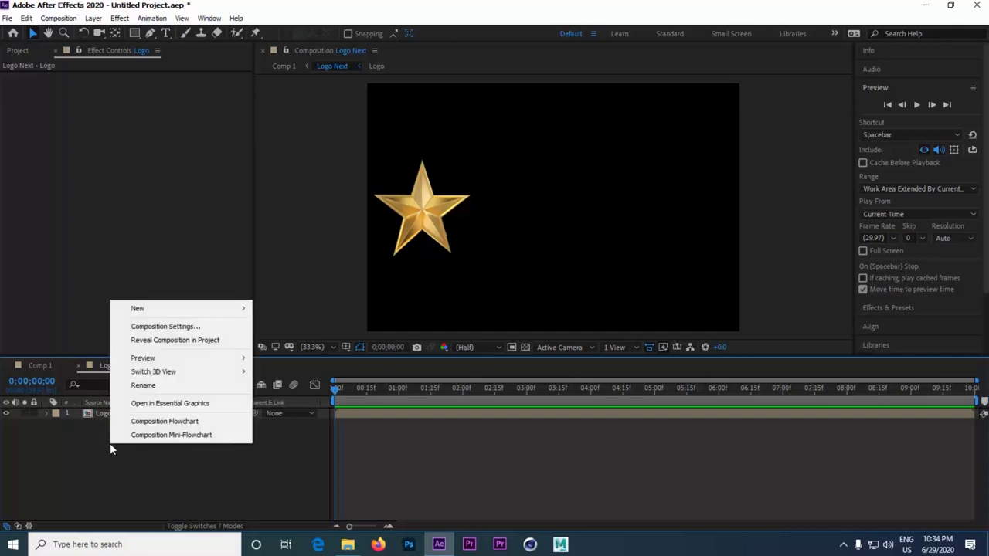
{"action": "mouse_move", "coordinate": [139, 308]}
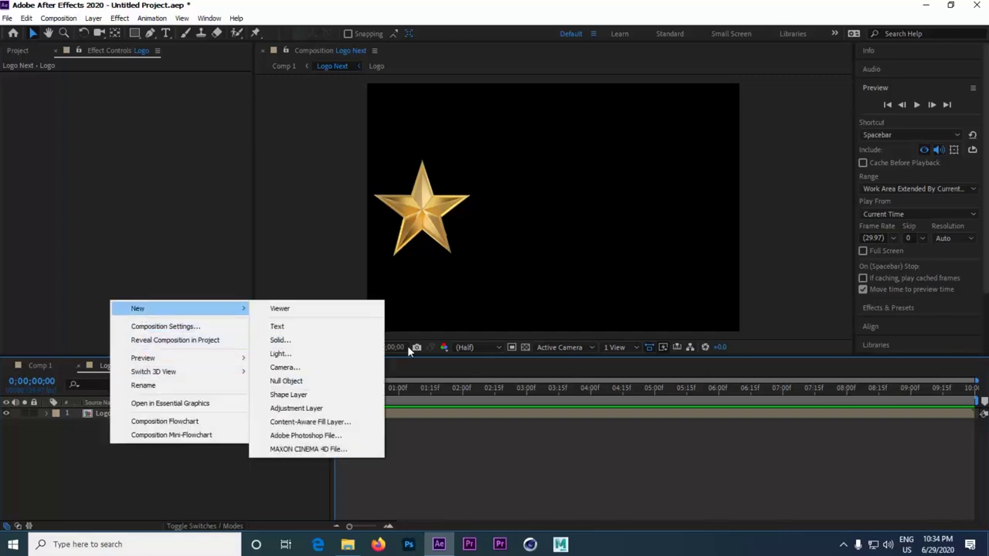
{"action": "left_click", "coordinate": [319, 340]}
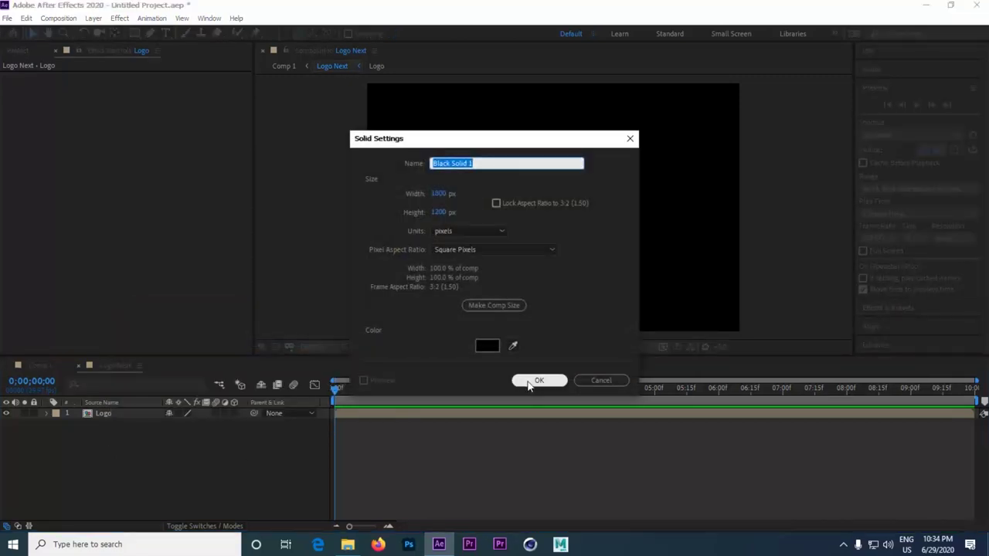
{"action": "left_click", "coordinate": [529, 383]}
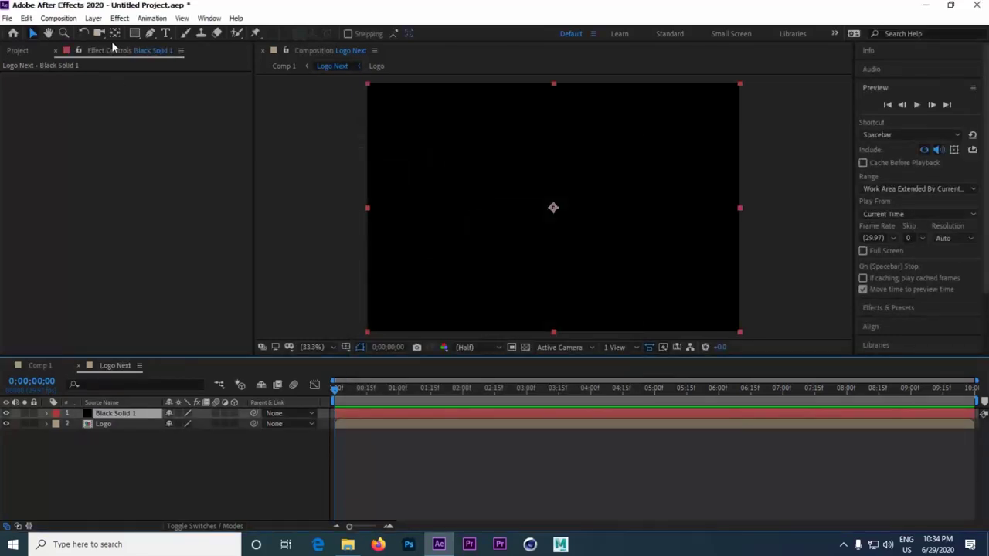
Step: Apply the Generate Fill effect to the Black Solid 1 layer
{"action": "left_click", "coordinate": [120, 18]}
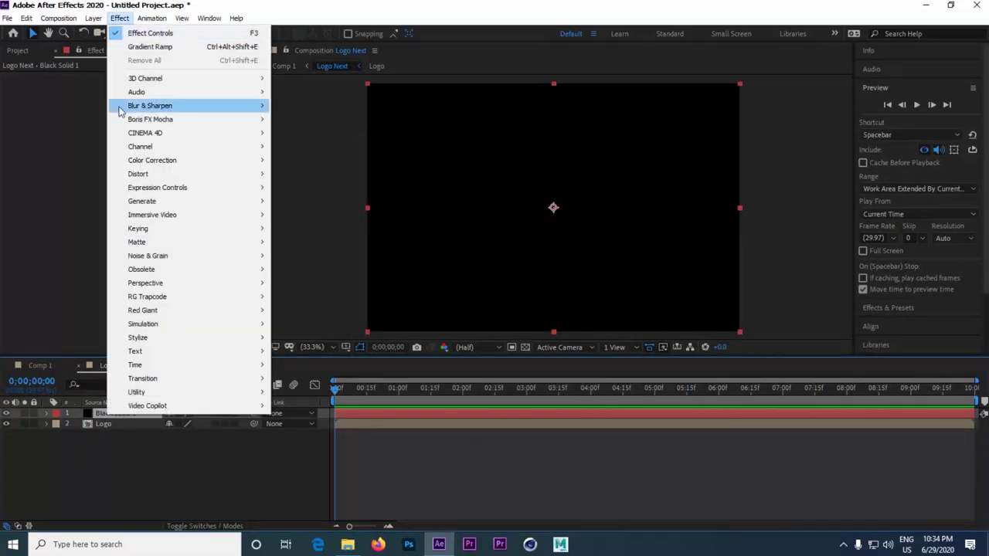
{"action": "left_click", "coordinate": [376, 415]}
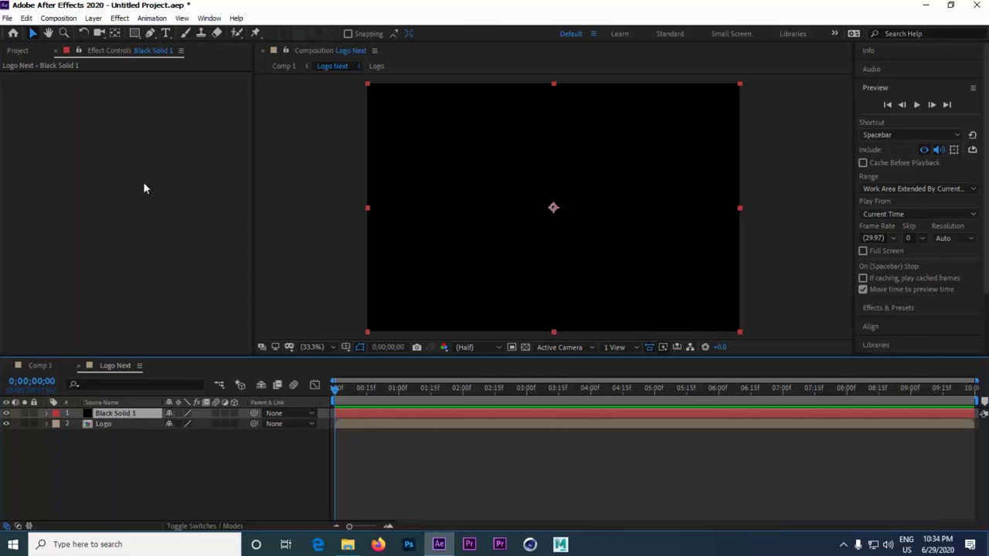
{"action": "left_click", "coordinate": [120, 18]}
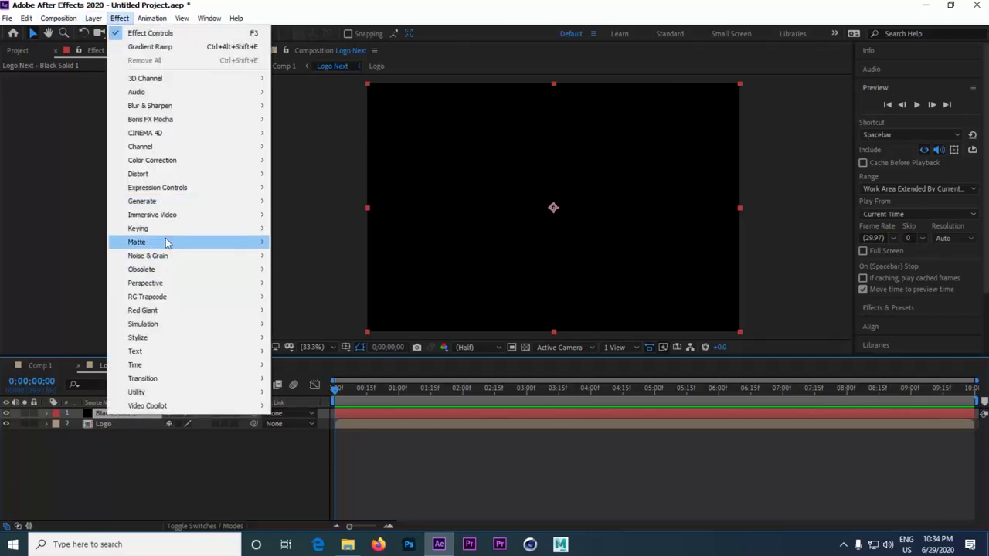
{"action": "mouse_move", "coordinate": [170, 203]}
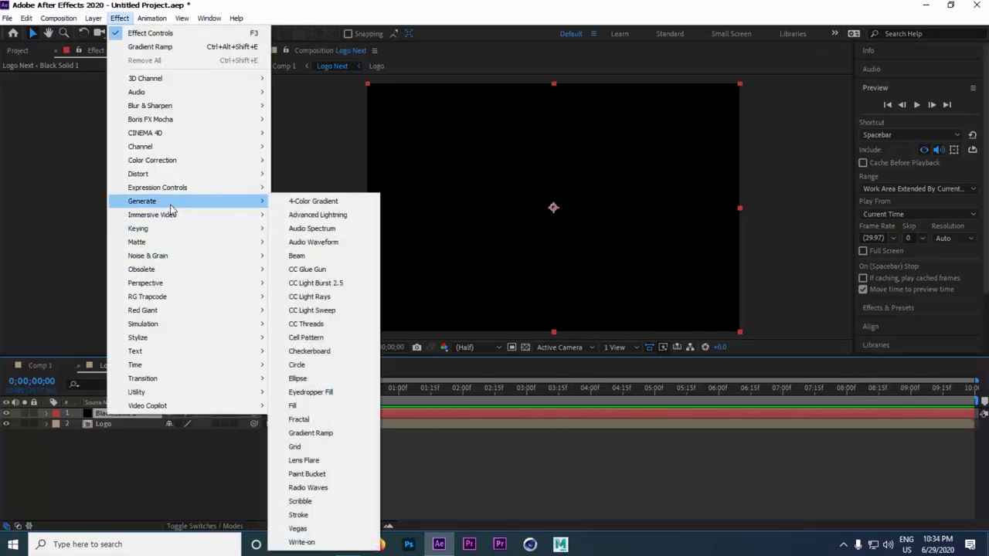
{"action": "left_click", "coordinate": [294, 408]}
Step: Set the black solid's Fill color to white and the Fill opacity to 20%
{"action": "left_click", "coordinate": [140, 109]}
{"action": "left_click", "coordinate": [384, 214]}
{"action": "left_click_drag", "start_coordinate": [384, 215], "coordinate": [348, 195]}
{"action": "left_click", "coordinate": [615, 198]}
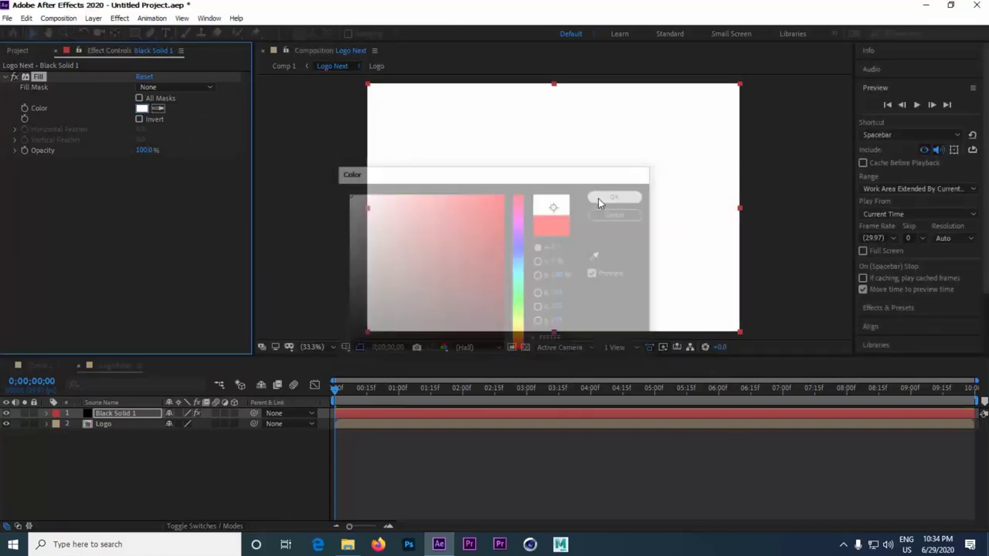
{"action": "left_click", "coordinate": [147, 150]}
{"action": "type", "text": "20"}
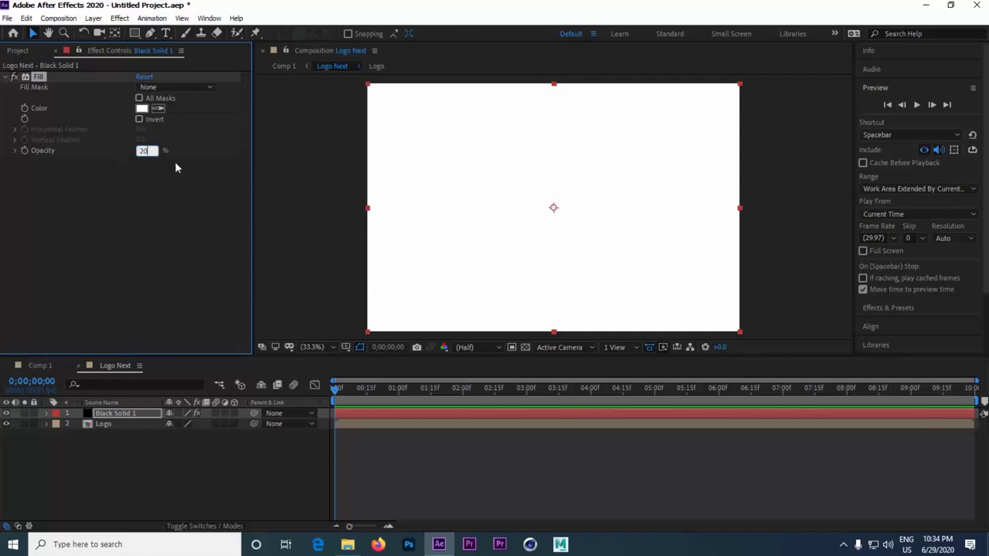
{"action": "left_click", "coordinate": [174, 152]}
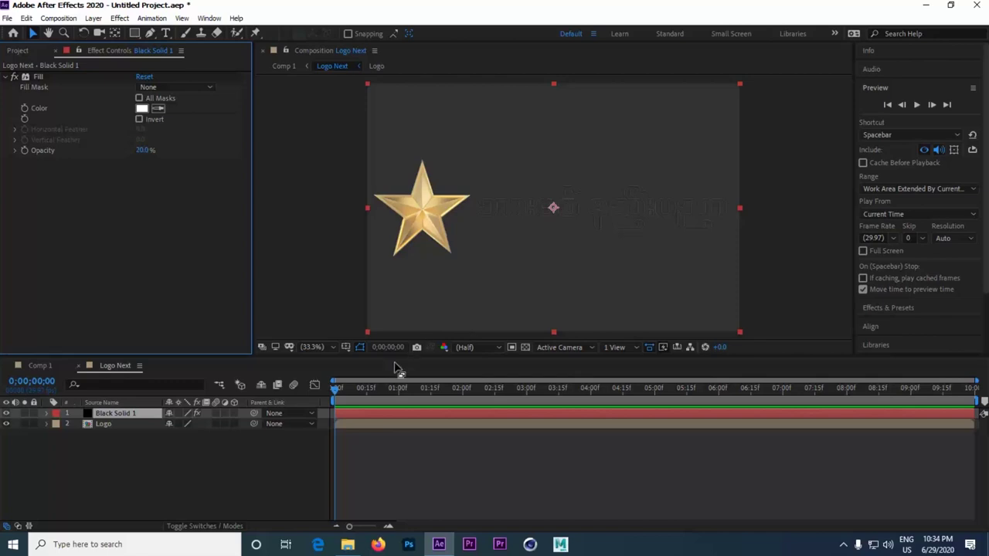
Step: Show the rulers and place a horizontal guide through the vertical center of the composition
{"action": "left_click", "coordinate": [347, 350]}
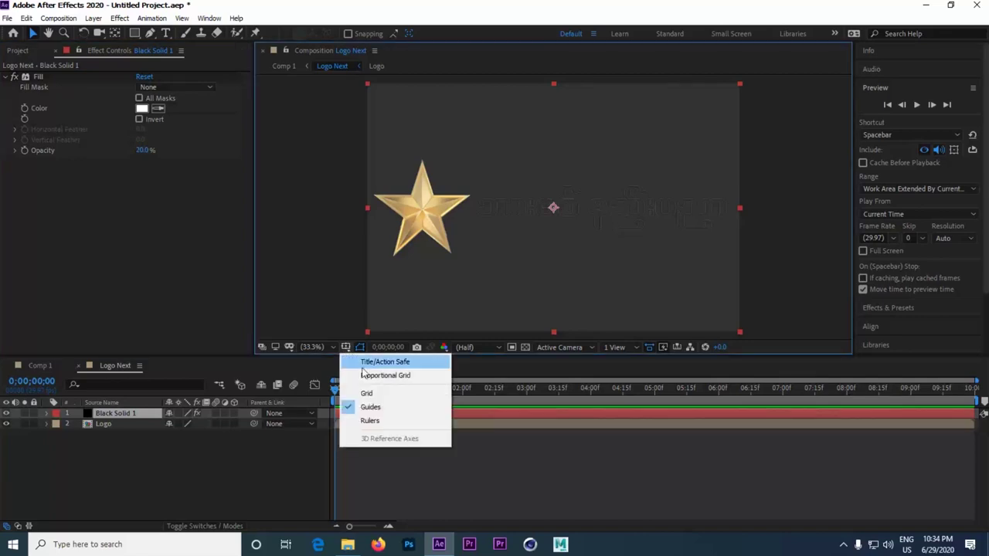
{"action": "left_click", "coordinate": [370, 422]}
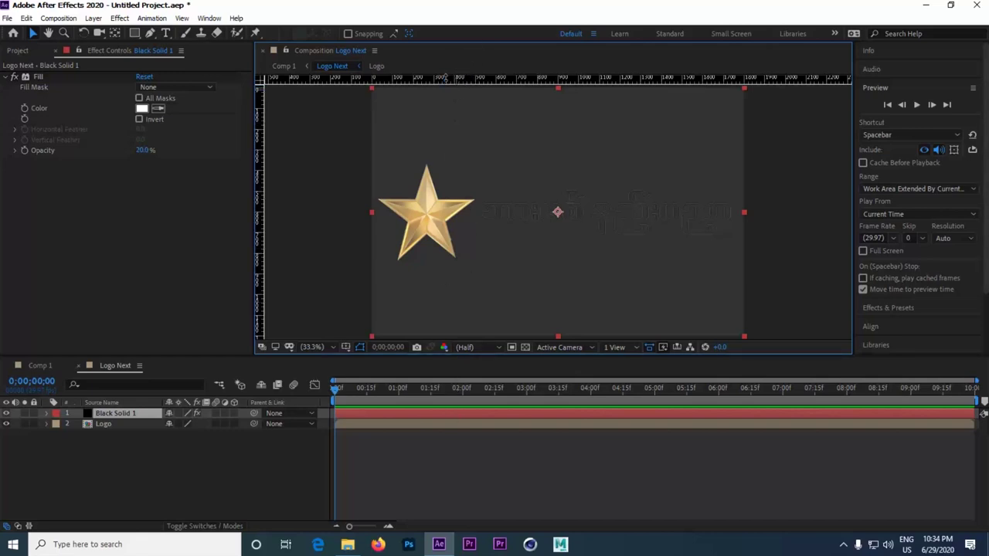
{"action": "left_click_drag", "start_coordinate": [444, 78], "coordinate": [440, 212]}
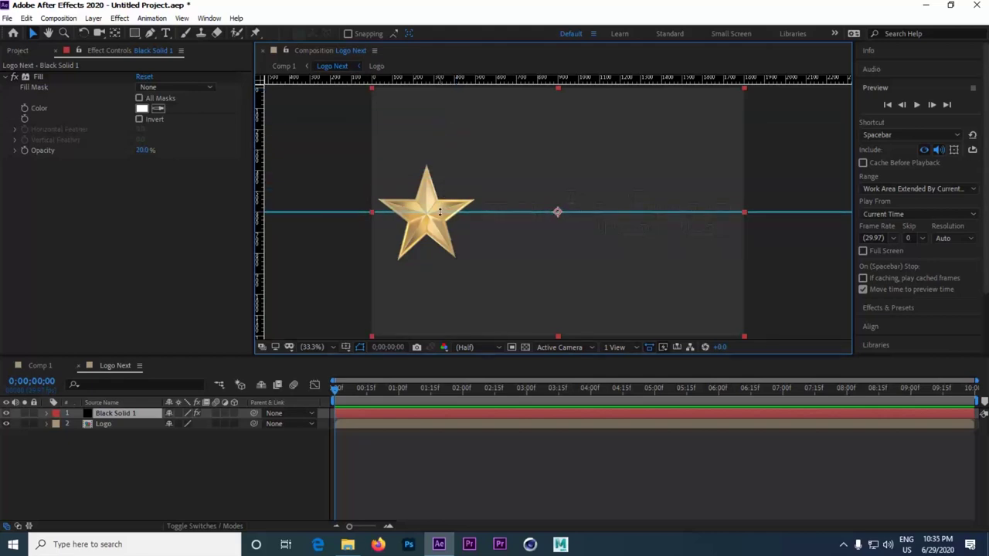
Step: Draw a row of nine rectangular masks of varying widths on Black Solid 1, about 300 px tall and ending at the guide
{"action": "left_click", "coordinate": [134, 35]}
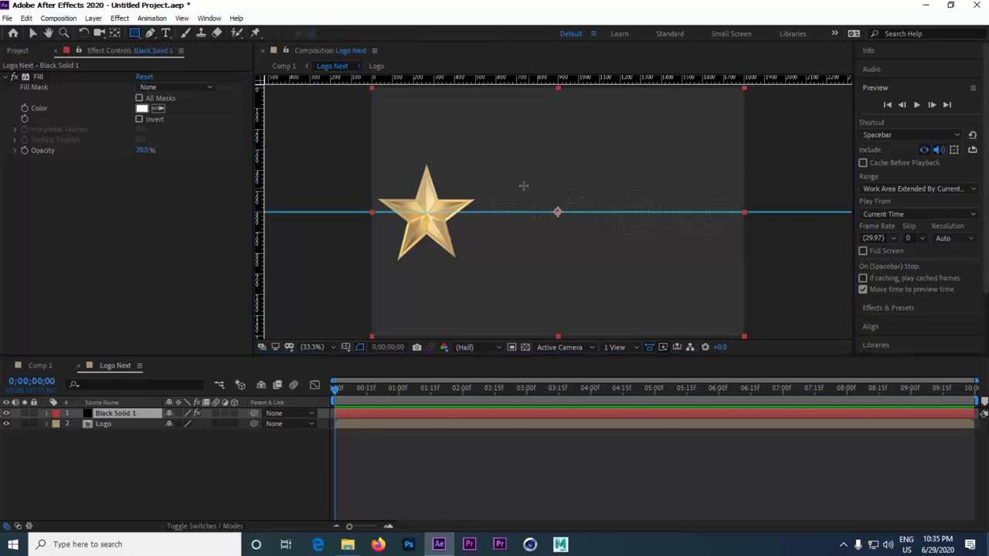
{"action": "left_click_drag", "start_coordinate": [375, 150], "coordinate": [419, 212]}
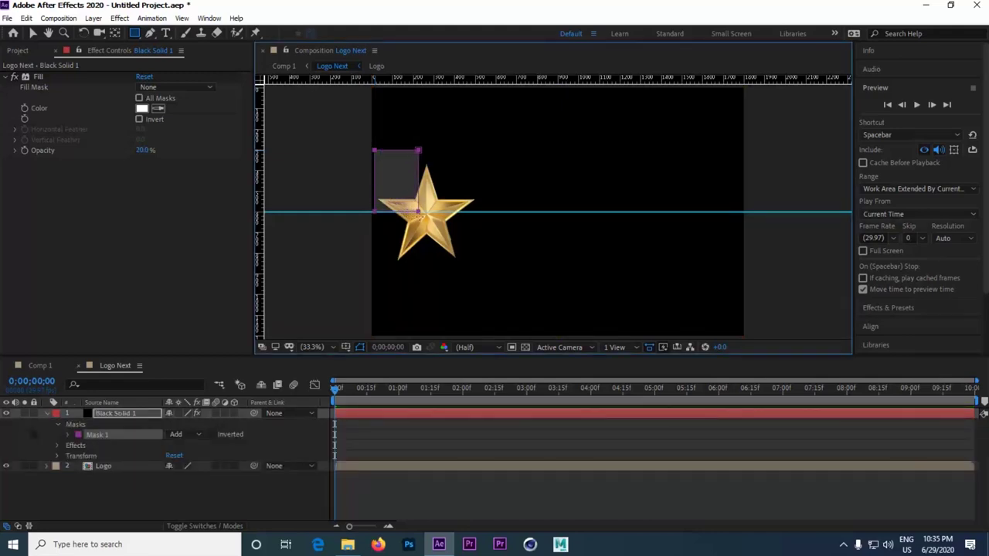
{"action": "left_click_drag", "start_coordinate": [428, 202], "coordinate": [462, 214]}
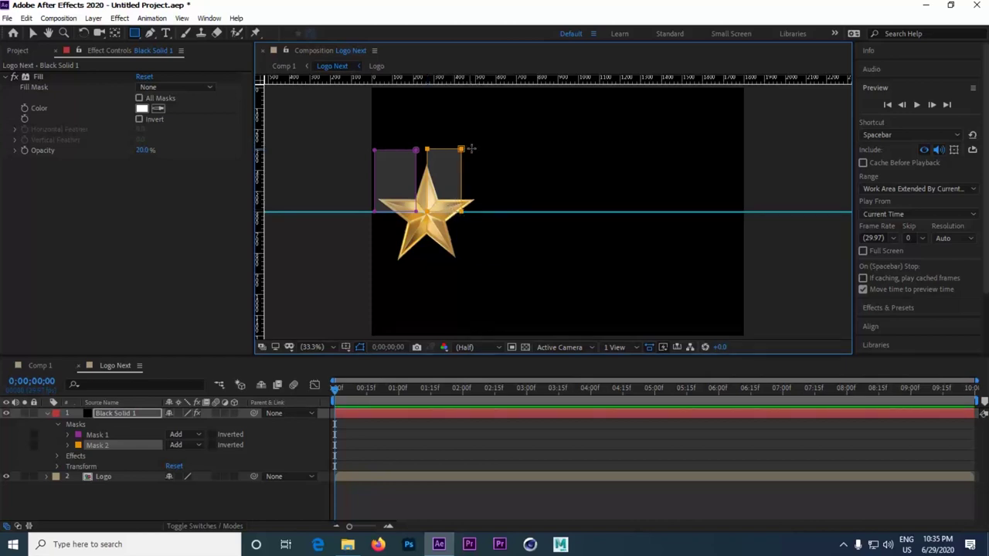
{"action": "left_click_drag", "start_coordinate": [473, 149], "coordinate": [514, 213]}
{"action": "left_click_drag", "start_coordinate": [524, 149], "coordinate": [552, 211]}
{"action": "left_click_drag", "start_coordinate": [560, 150], "coordinate": [586, 213]}
{"action": "left_click_drag", "start_coordinate": [595, 149], "coordinate": [632, 212]}
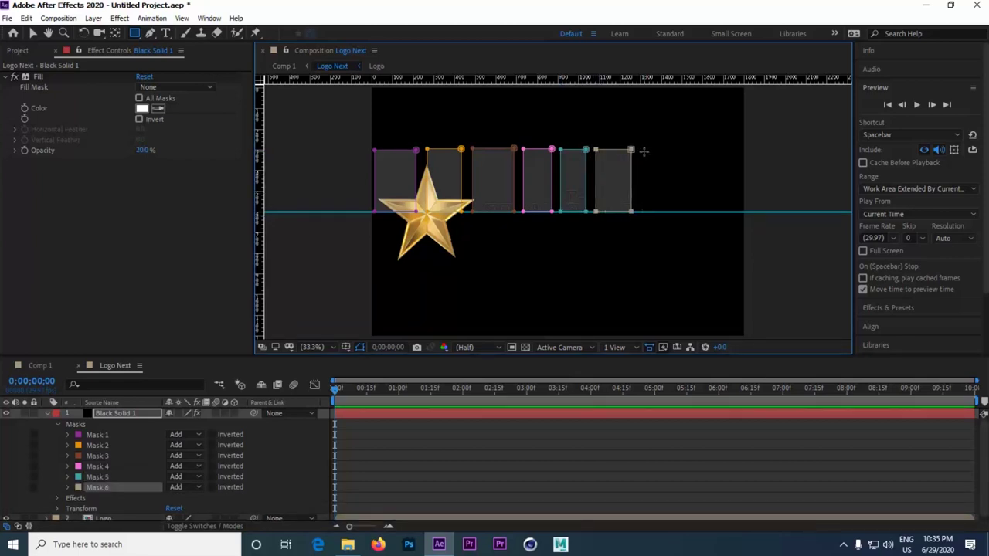
{"action": "left_click_drag", "start_coordinate": [644, 151], "coordinate": [665, 216]}
{"action": "left_click_drag", "start_coordinate": [675, 149], "coordinate": [701, 212]}
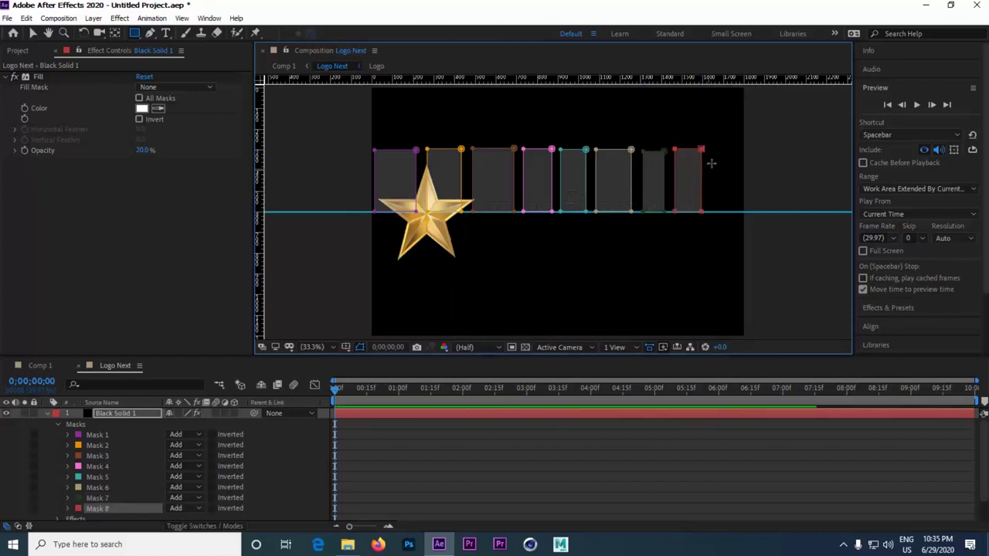
{"action": "left_click_drag", "start_coordinate": [712, 149], "coordinate": [730, 212]}
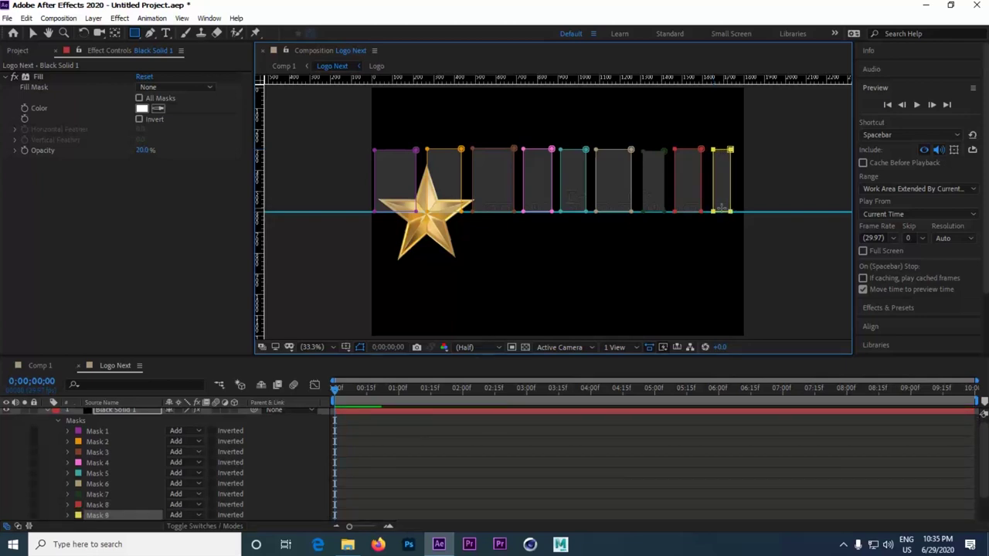
Step: Add a Position keyframe to Black Solid 1 at the end of the timeline, 0;00;09;29
{"action": "left_click", "coordinate": [49, 415]}
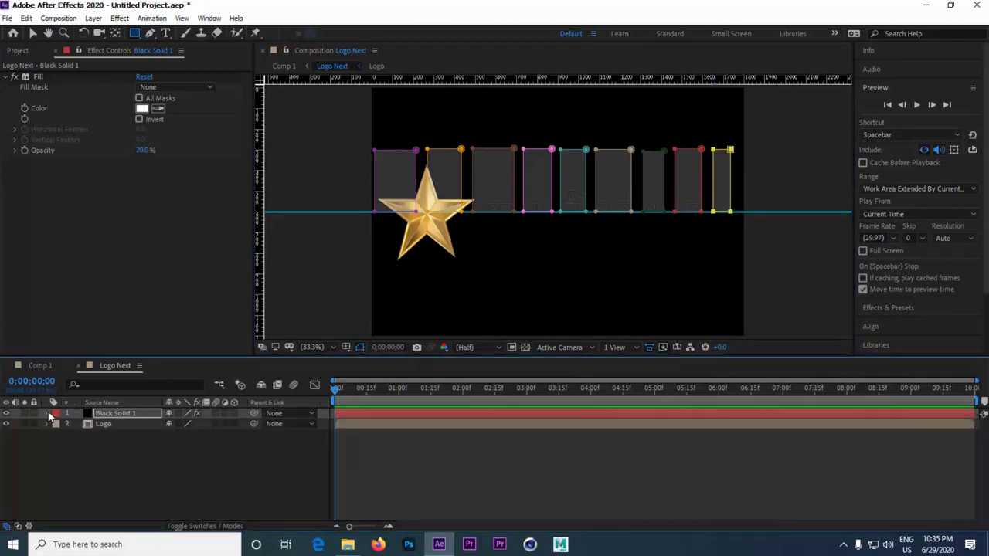
{"action": "left_click", "coordinate": [130, 415]}
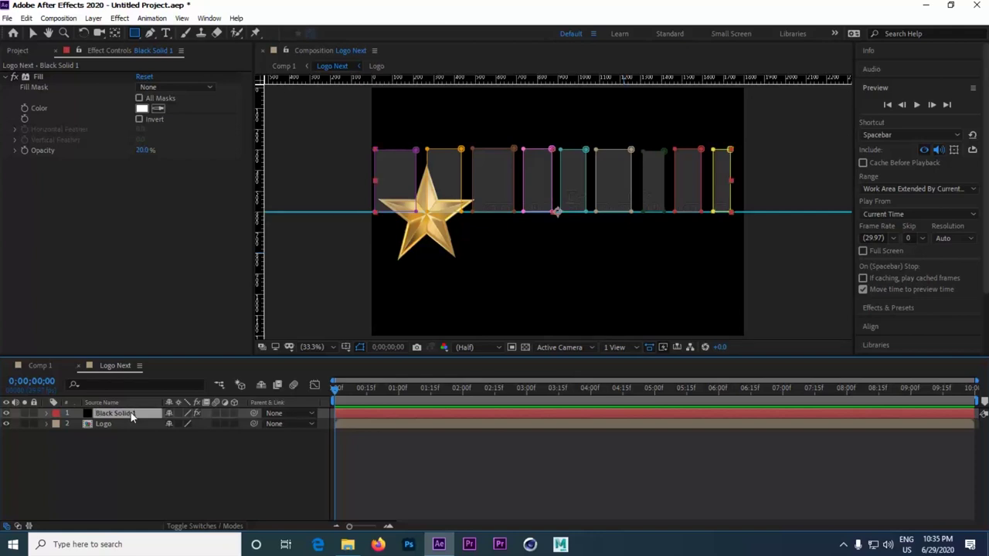
{"action": "key", "text": "p"}
{"action": "left_click_drag", "start_coordinate": [963, 395], "coordinate": [984, 403]}
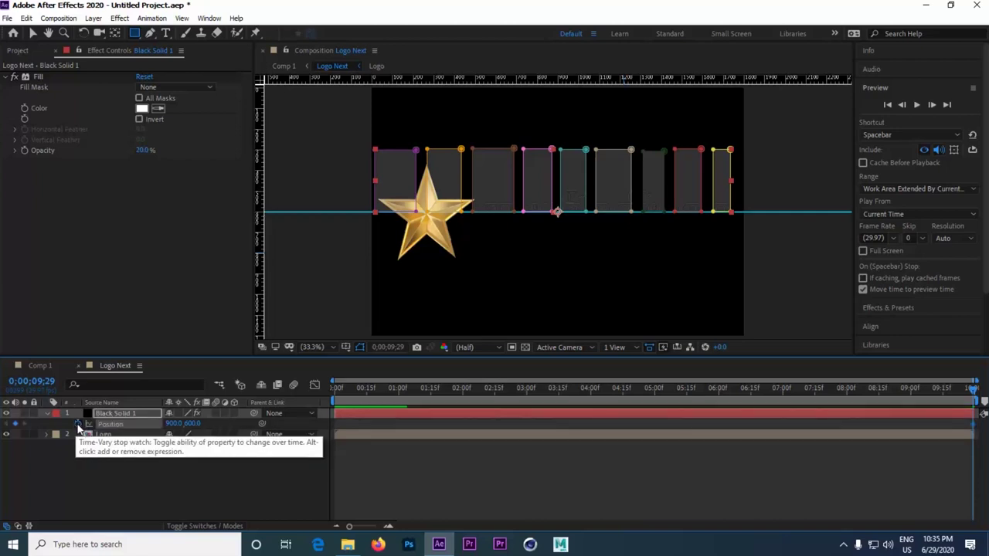
{"action": "left_click", "coordinate": [77, 425]}
Step: Keyframe Black Solid 1 at 0;00;00;00 with its horizontal position moved to about -485
{"action": "left_click", "coordinate": [350, 386]}
{"action": "left_click_drag", "start_coordinate": [351, 390], "coordinate": [295, 392]}
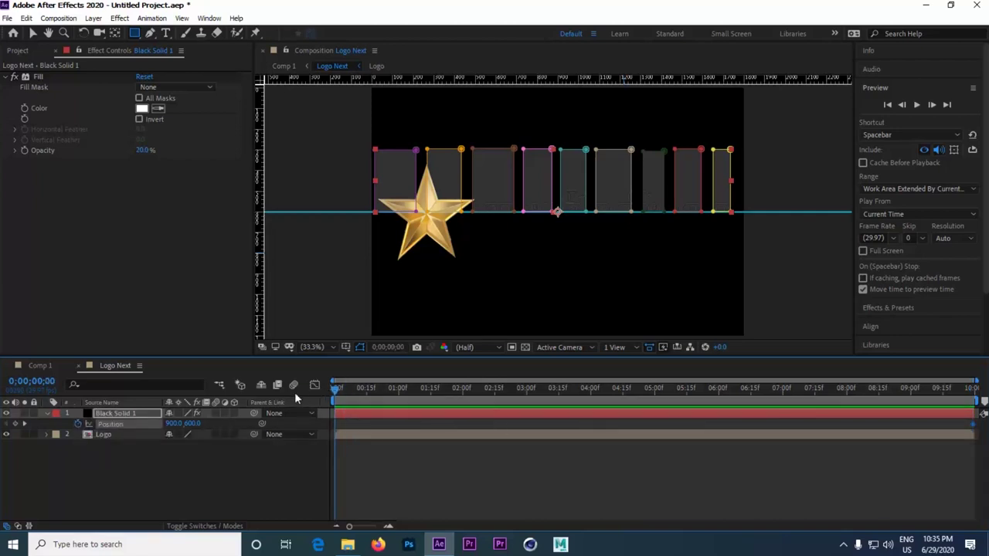
{"action": "left_click_drag", "start_coordinate": [170, 426], "coordinate": [56, 417]}
{"action": "left_click_drag", "start_coordinate": [163, 427], "coordinate": [120, 425]}
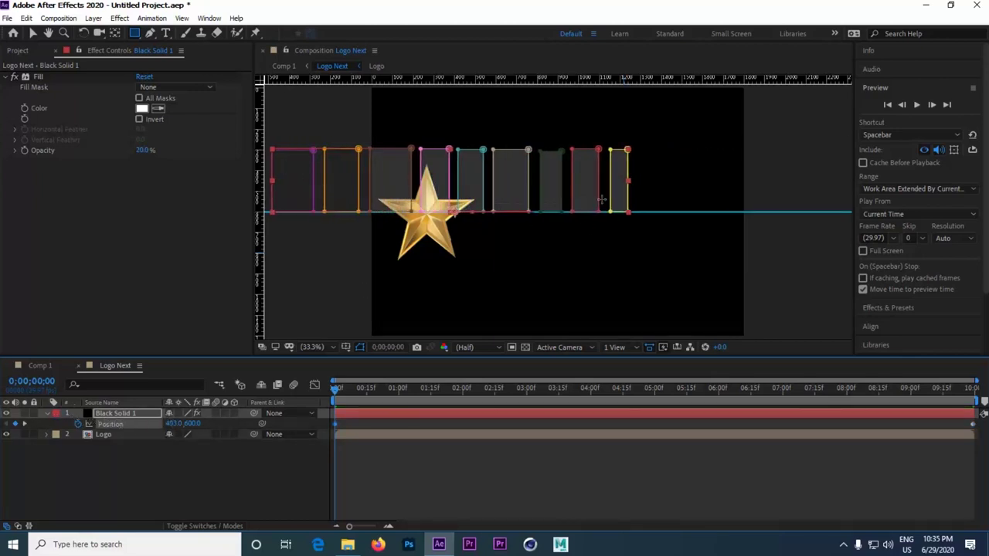
{"action": "left_click_drag", "start_coordinate": [205, 428], "coordinate": [164, 425]}
{"action": "left_click_drag", "start_coordinate": [46, 413], "coordinate": [74, 405]}
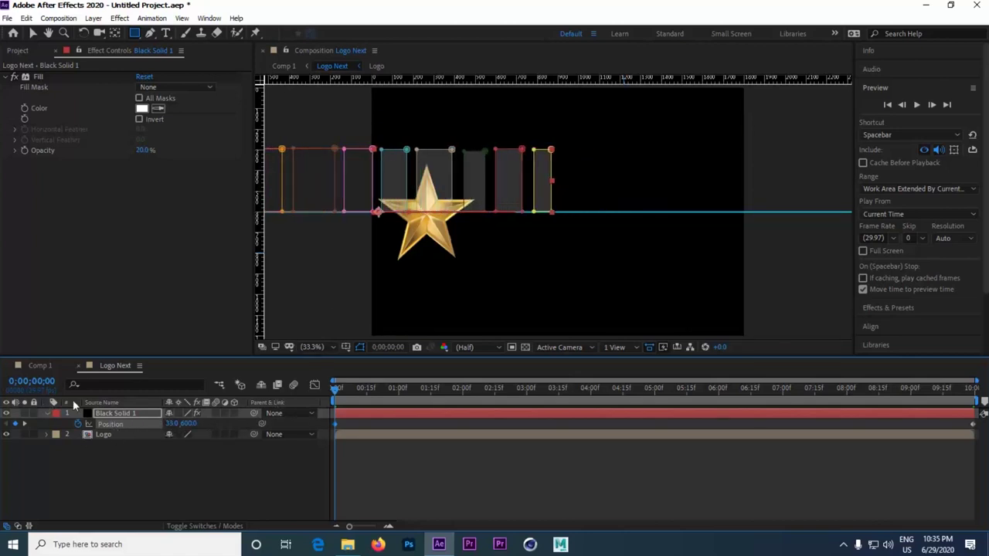
{"action": "left_click_drag", "start_coordinate": [170, 427], "coordinate": [45, 415]}
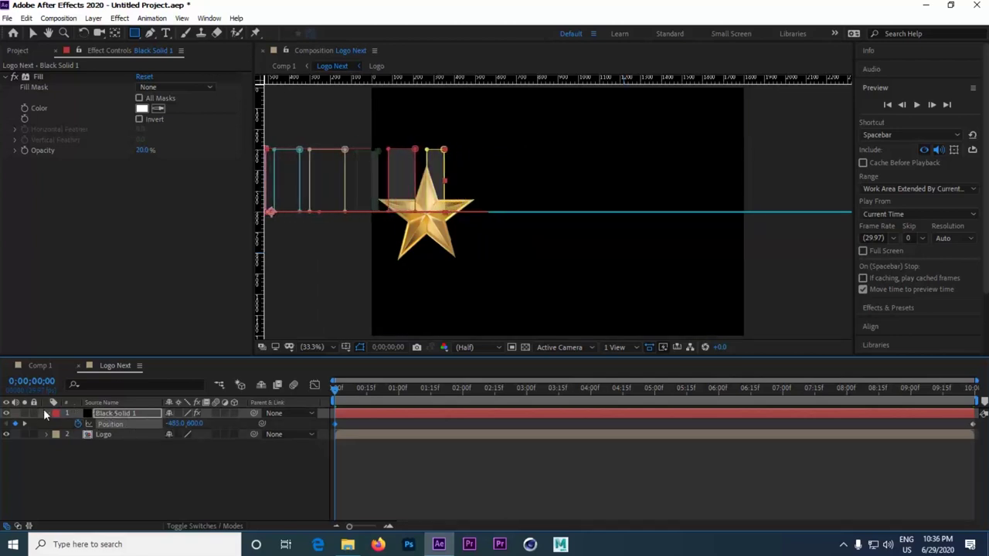
Step: Deselect the layer and preview the sliding movement of the masked bars
{"action": "left_click", "coordinate": [293, 479]}
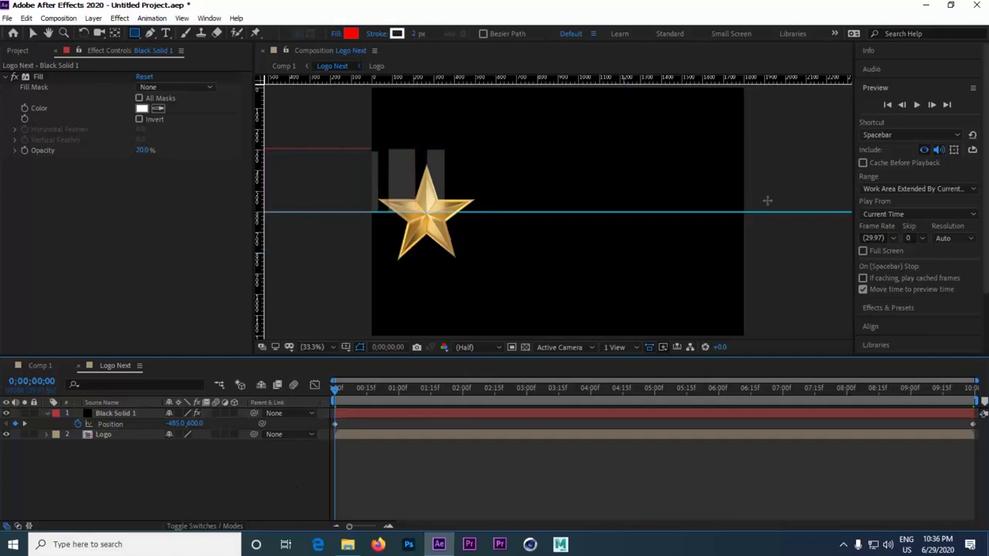
{"action": "left_click", "coordinate": [915, 105]}
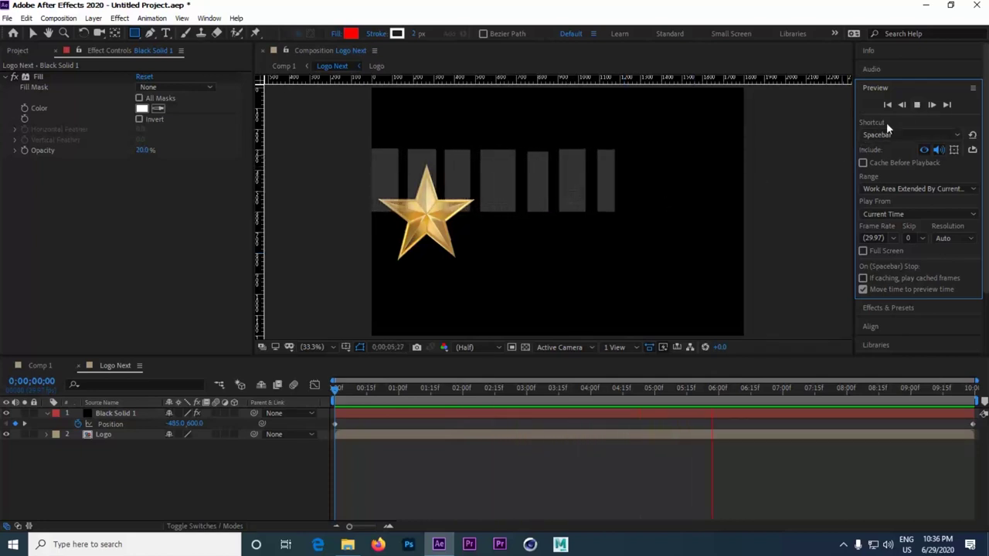
{"action": "left_click", "coordinate": [916, 106]}
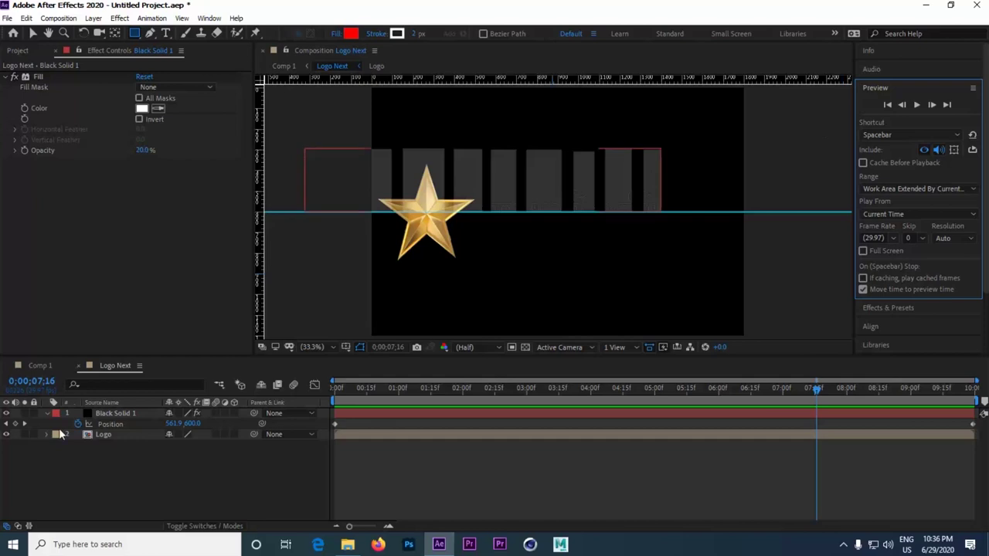
Step: Duplicate the Logo layer, place the copy above Black Solid 1, and show the layers' blending mode and track matte options
{"action": "key", "text": "p"}
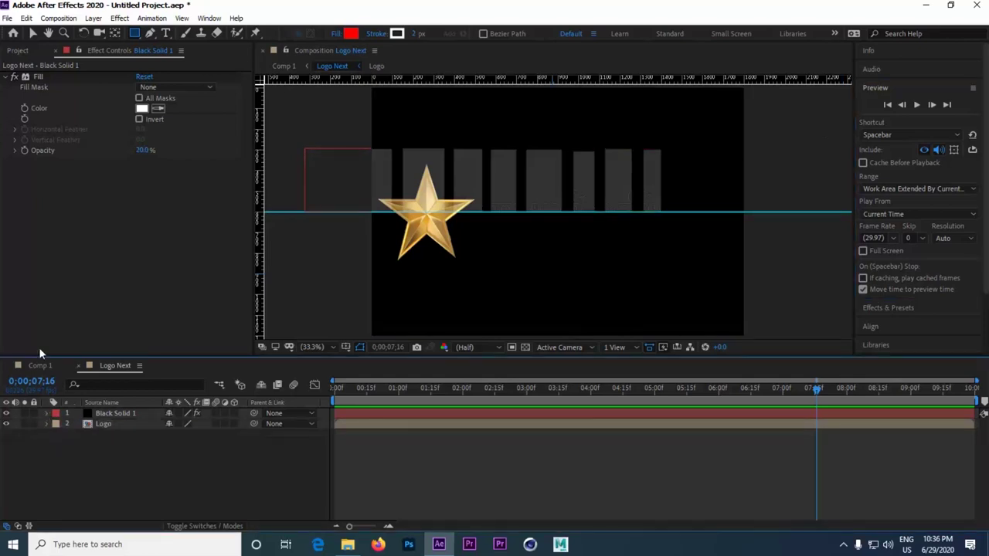
{"action": "left_click", "coordinate": [33, 35]}
{"action": "left_click", "coordinate": [102, 425]}
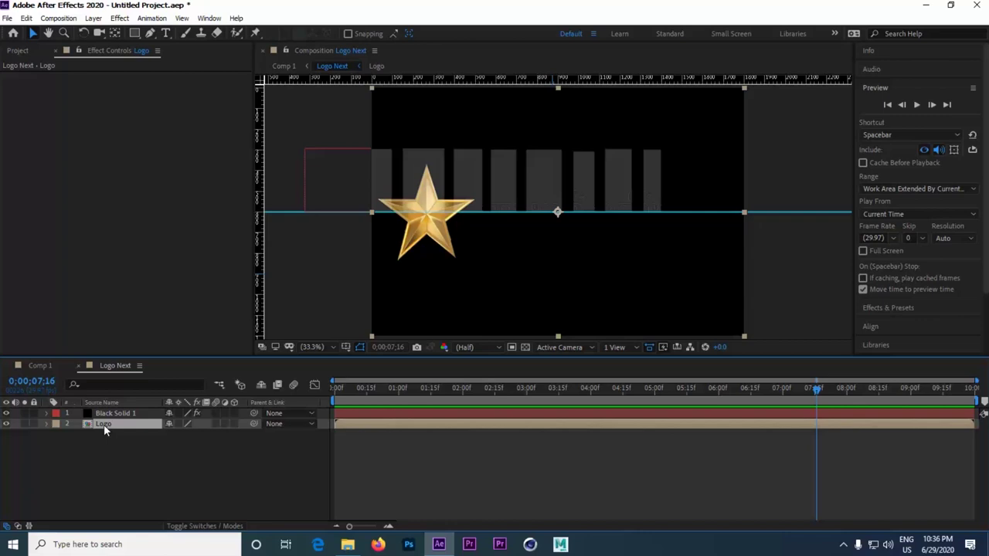
{"action": "key", "text": "ctrl+d"}
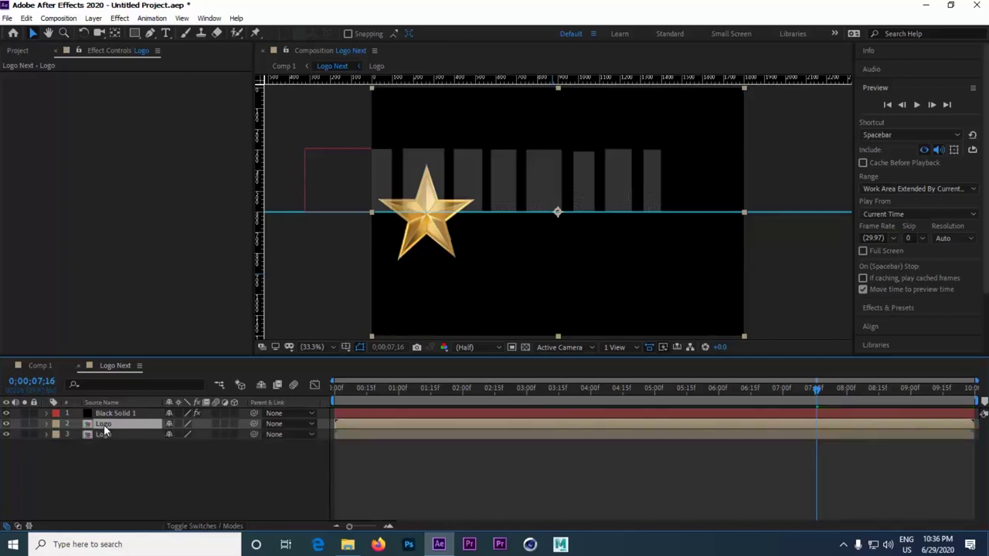
{"action": "left_click_drag", "start_coordinate": [105, 433], "coordinate": [105, 415]}
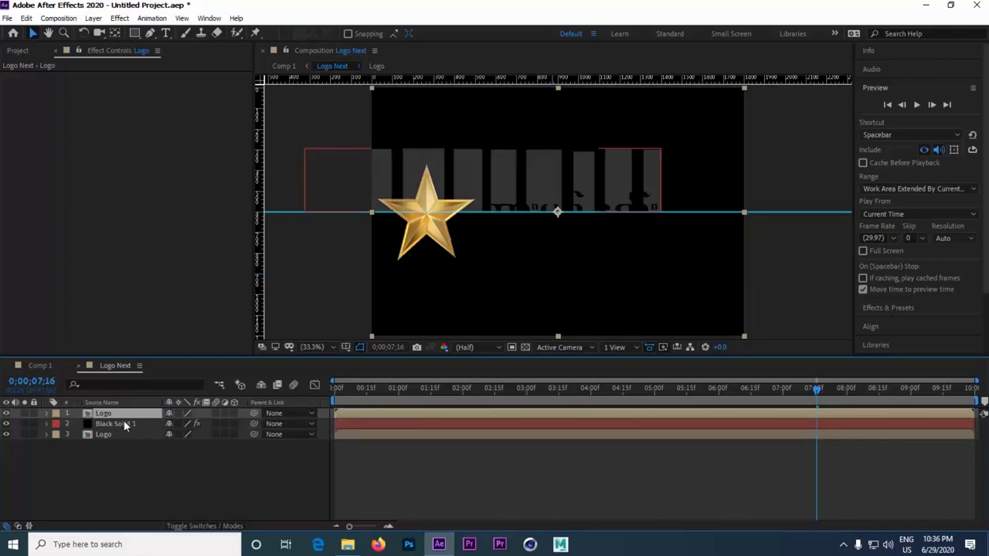
{"action": "left_click", "coordinate": [183, 527]}
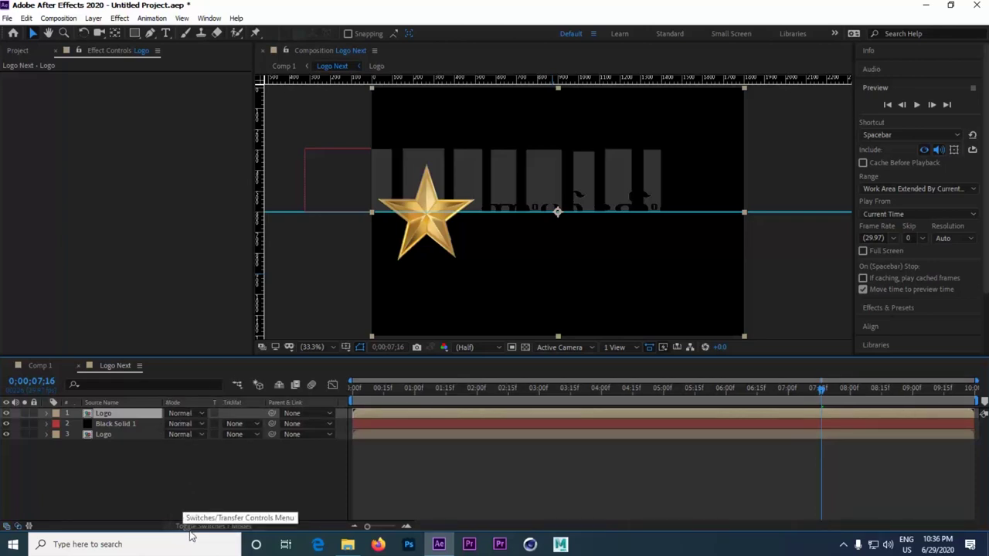
Step: Set Black Solid 1's track matte to Alpha Matte "Logo" and preview the bars sliding inside the logo
{"action": "left_click", "coordinate": [240, 428]}
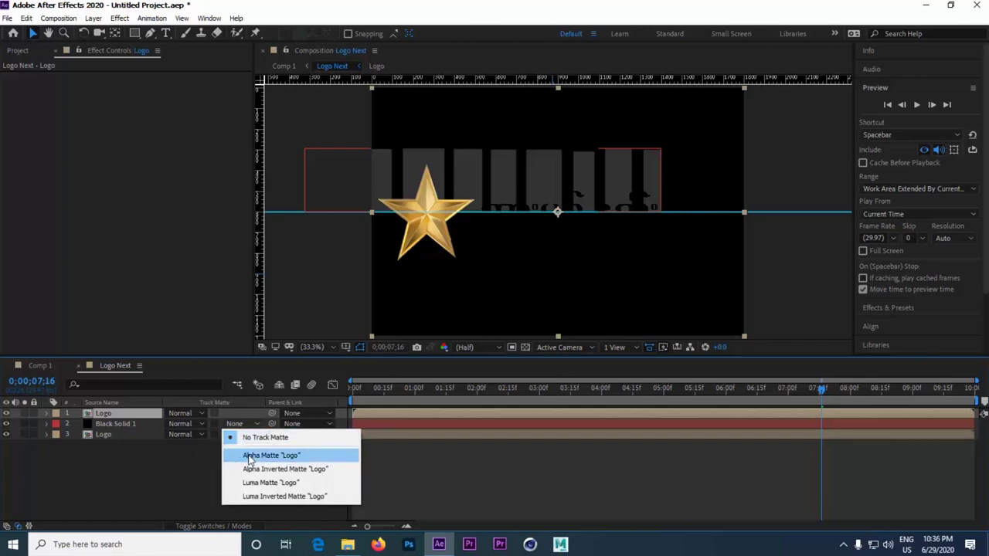
{"action": "left_click", "coordinate": [248, 456]}
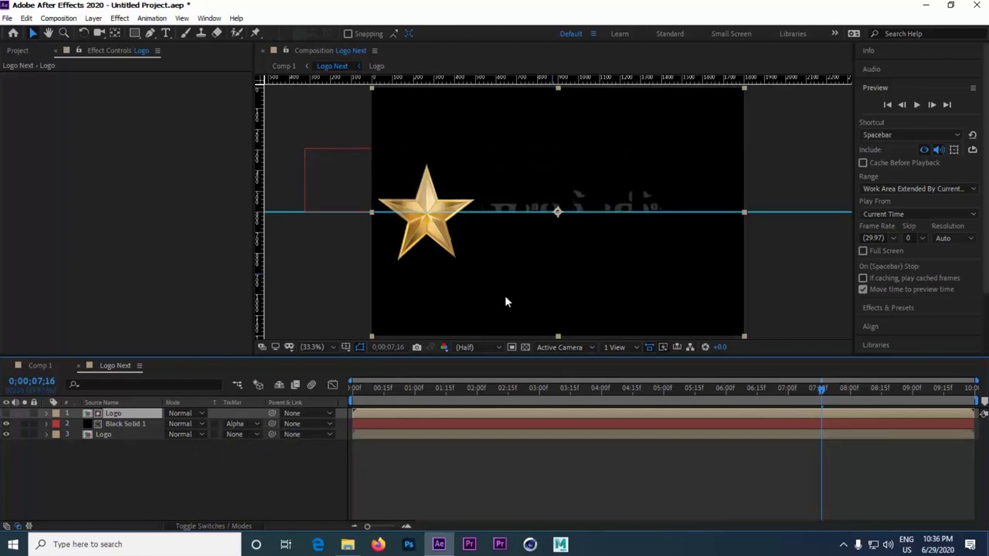
{"action": "left_click", "coordinate": [453, 338]}
{"action": "left_click", "coordinate": [916, 106]}
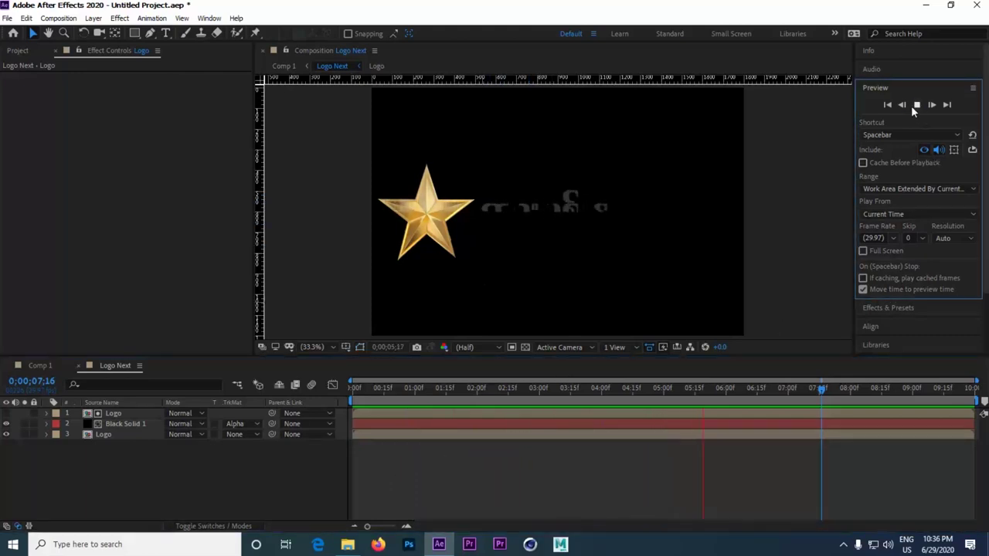
{"action": "left_click", "coordinate": [917, 104]}
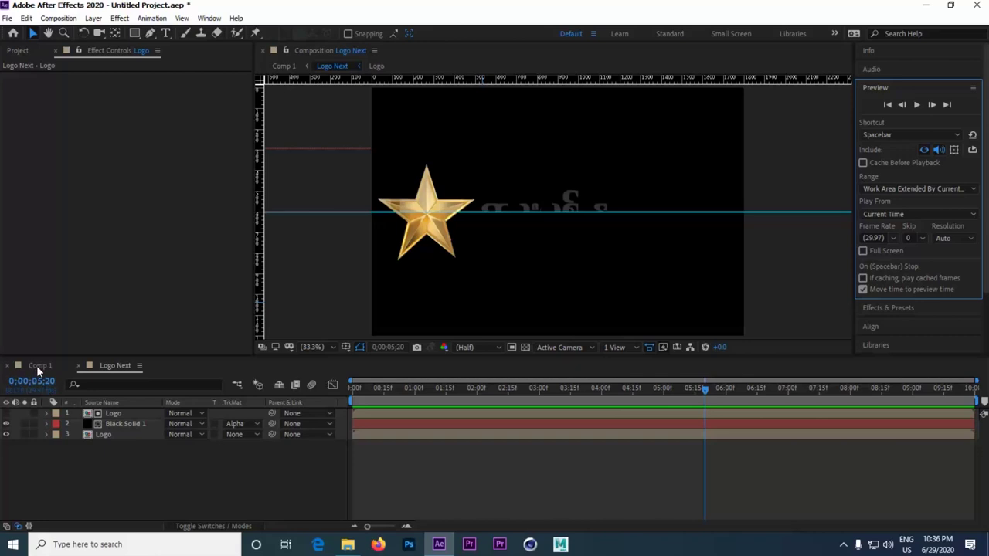
Step: In Comp 1, duplicate the Logo Next layer and pre-compose the upper copy as "Logo 3d"
{"action": "left_click", "coordinate": [37, 365]}
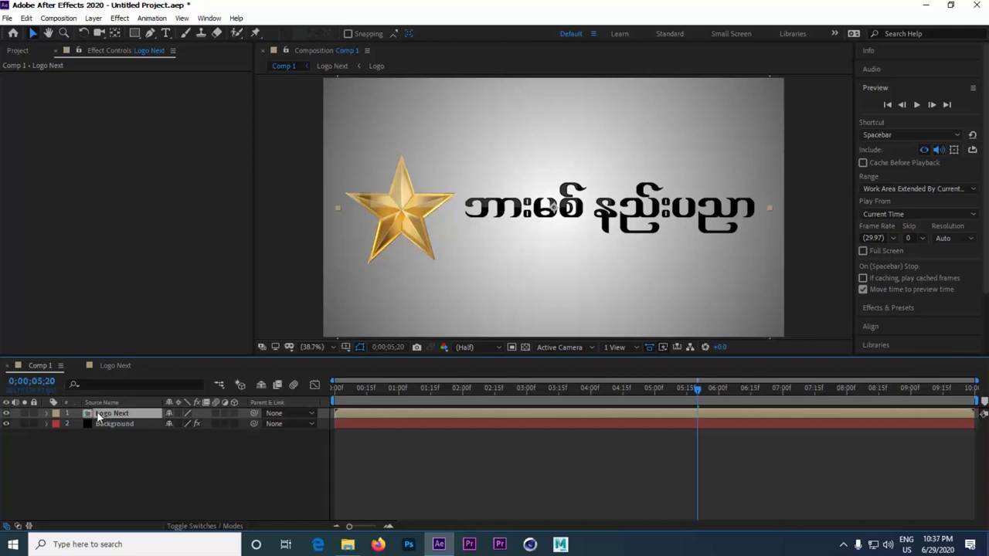
{"action": "key", "text": "ctrl+d"}
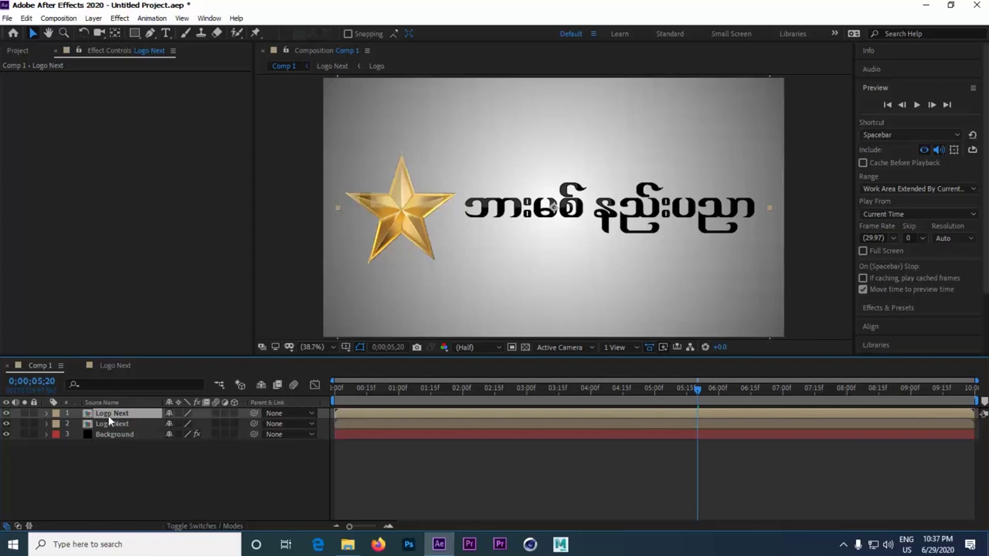
{"action": "right_click", "coordinate": [108, 417]}
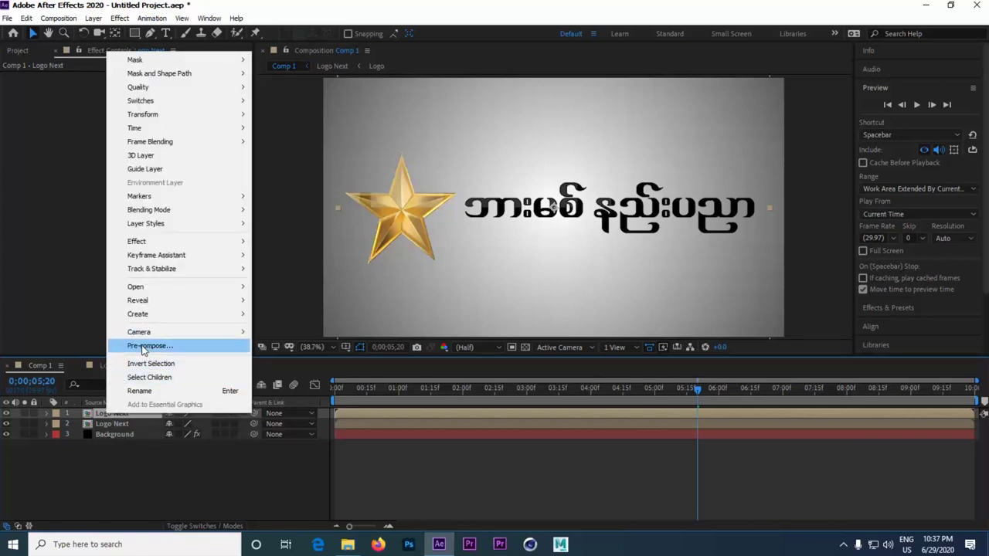
{"action": "left_click", "coordinate": [147, 346]}
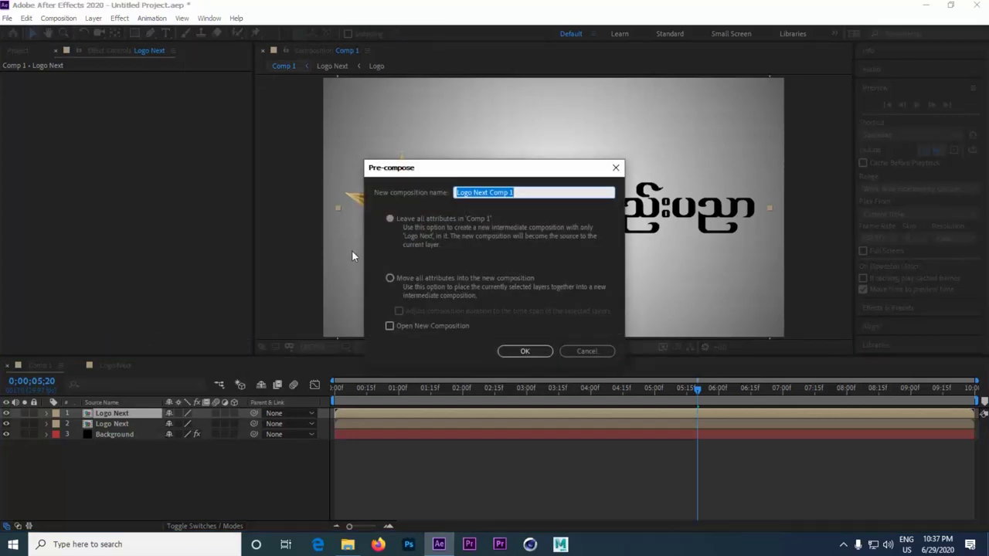
{"action": "type", "text": "Logo 3d"}
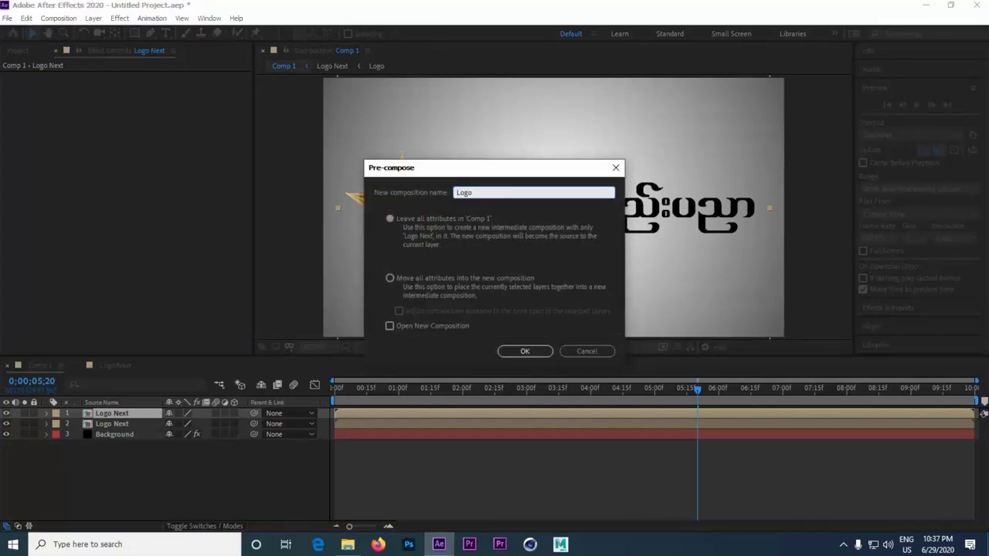
{"action": "left_click", "coordinate": [542, 357]}
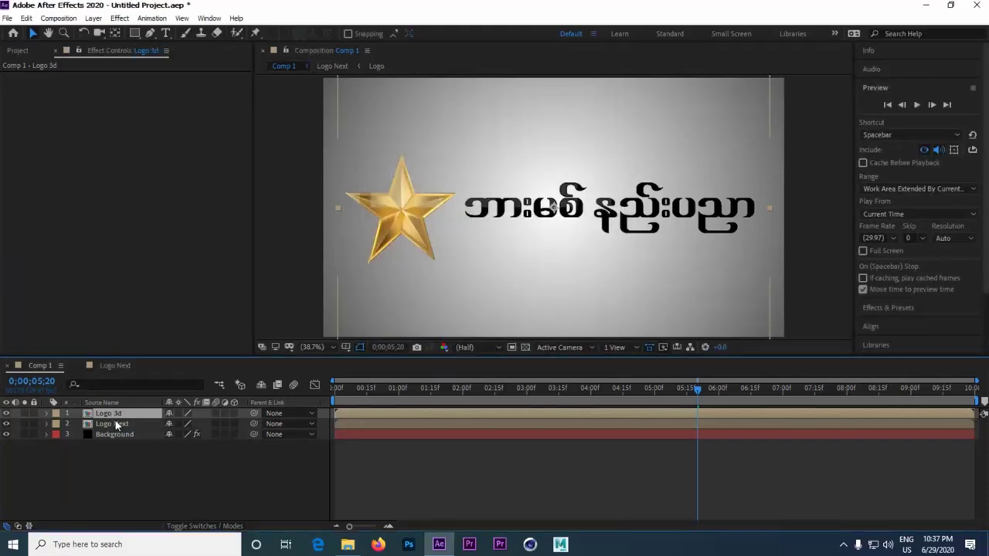
Step: Open the Logo 3d composition and make its Logo Next layer a 3D layer
{"action": "double_click", "coordinate": [116, 416]}
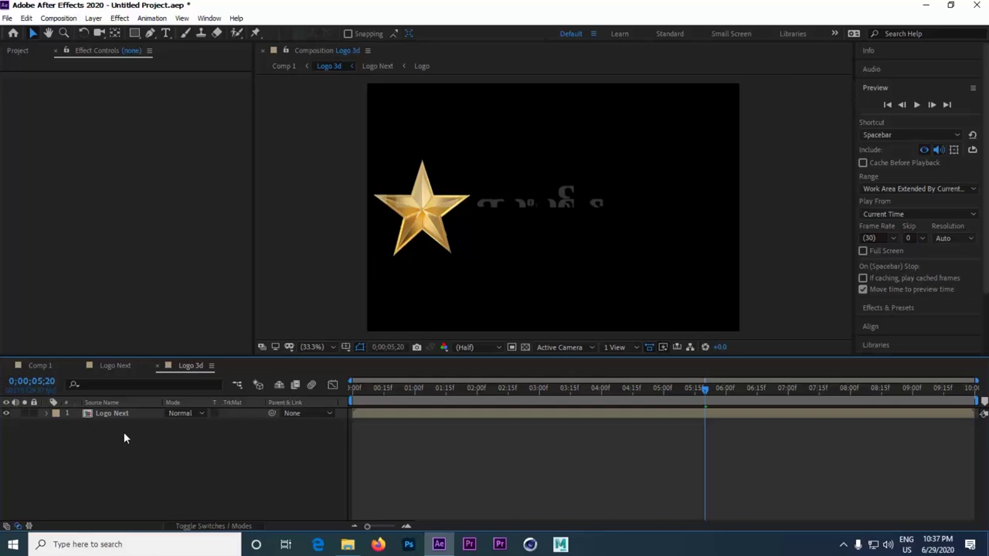
{"action": "left_click", "coordinate": [117, 416]}
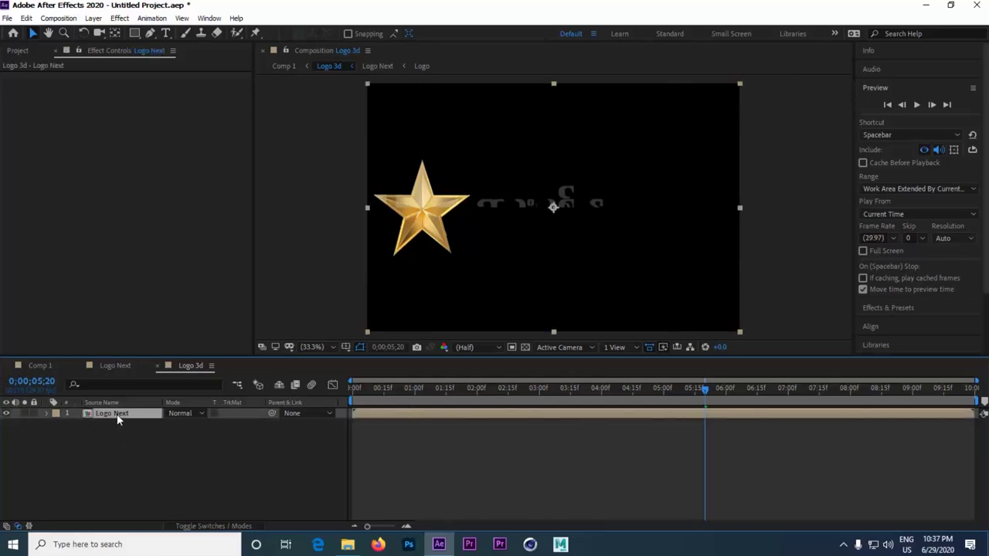
{"action": "left_click", "coordinate": [213, 528]}
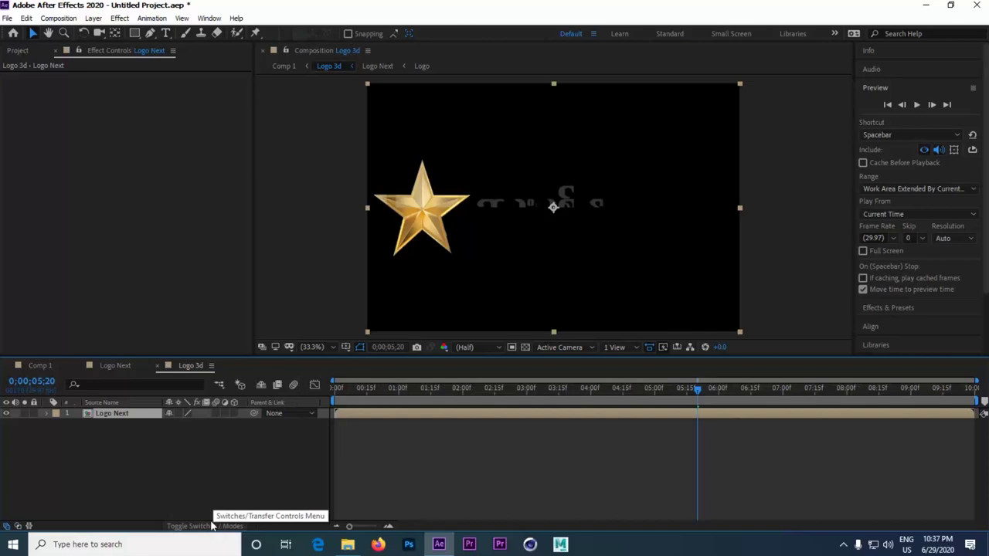
{"action": "left_click", "coordinate": [235, 414]}
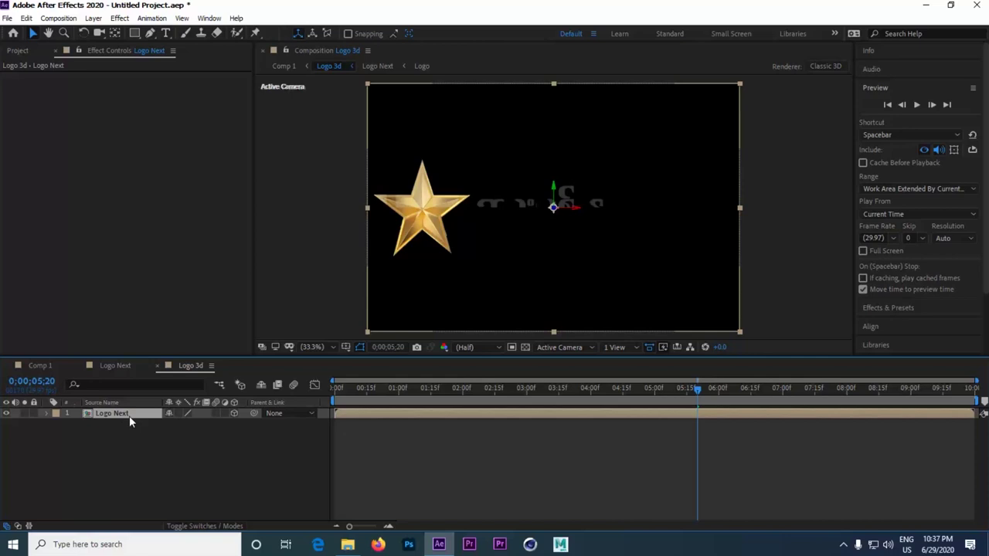
Step: Apply Bevel Alpha to the Logo Next layer with a light angle of 0° and an edge thickness of 8
{"action": "left_click", "coordinate": [120, 17]}
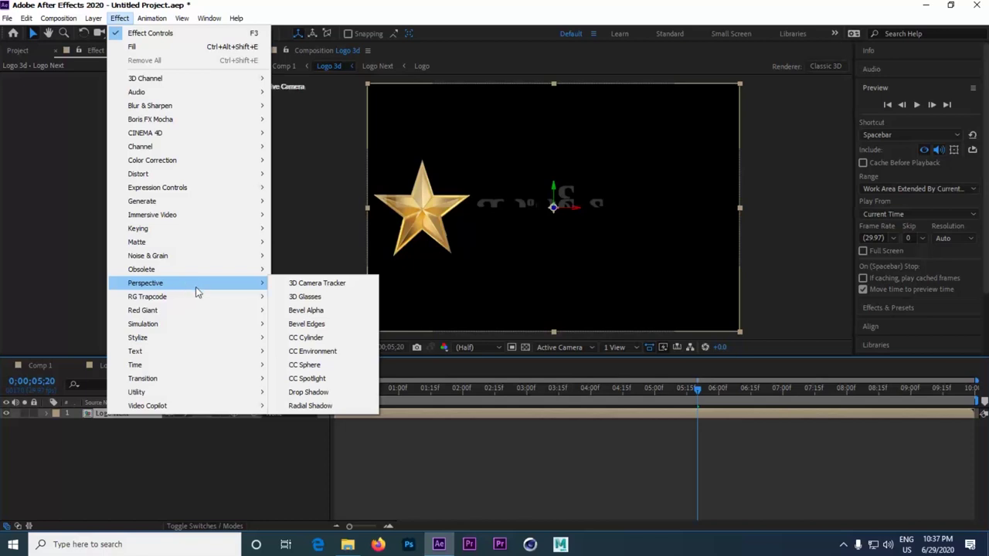
{"action": "left_click", "coordinate": [319, 313]}
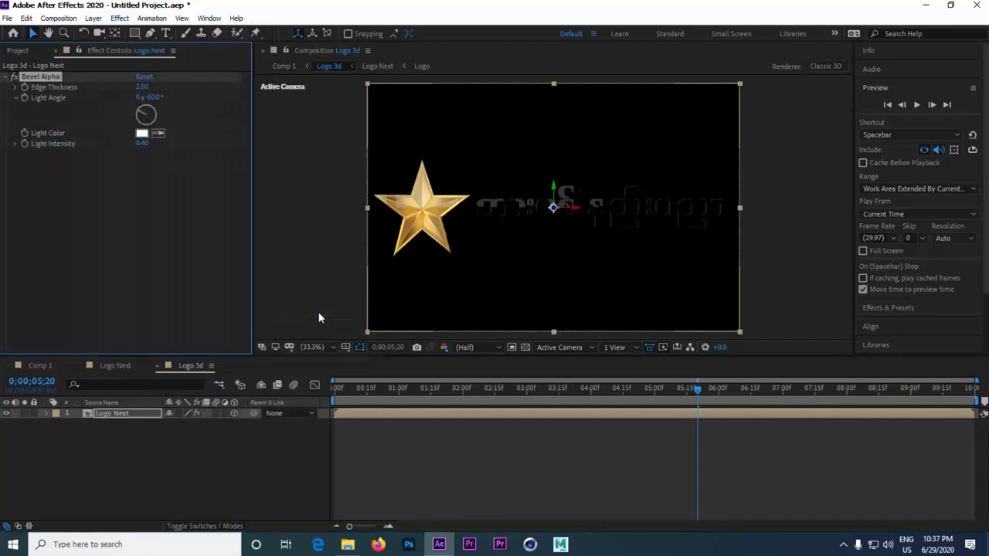
{"action": "left_click", "coordinate": [154, 98]}
{"action": "type", "text": "0"}
{"action": "key", "text": "Return"}
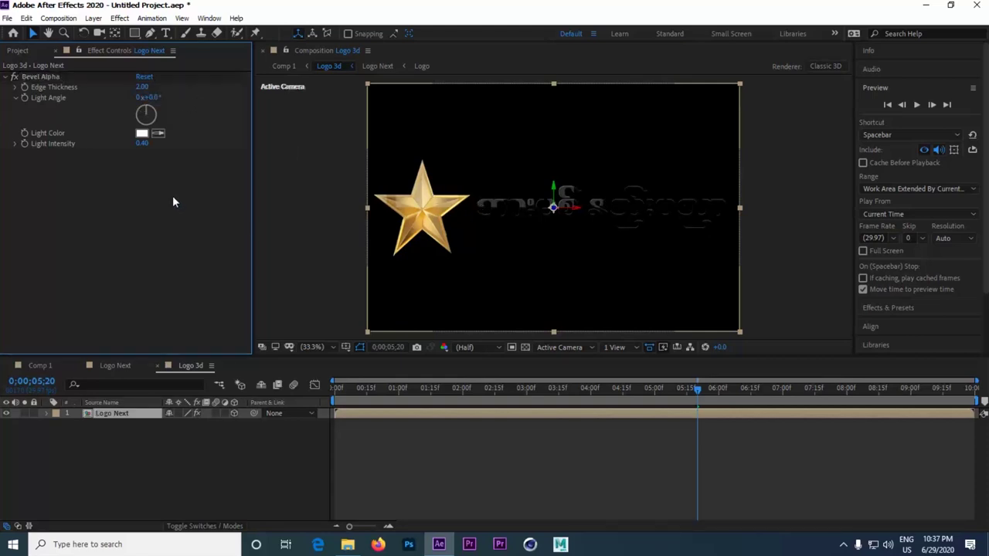
{"action": "left_click", "coordinate": [143, 87]}
{"action": "type", "text": "8"}
{"action": "key", "text": "Return"}
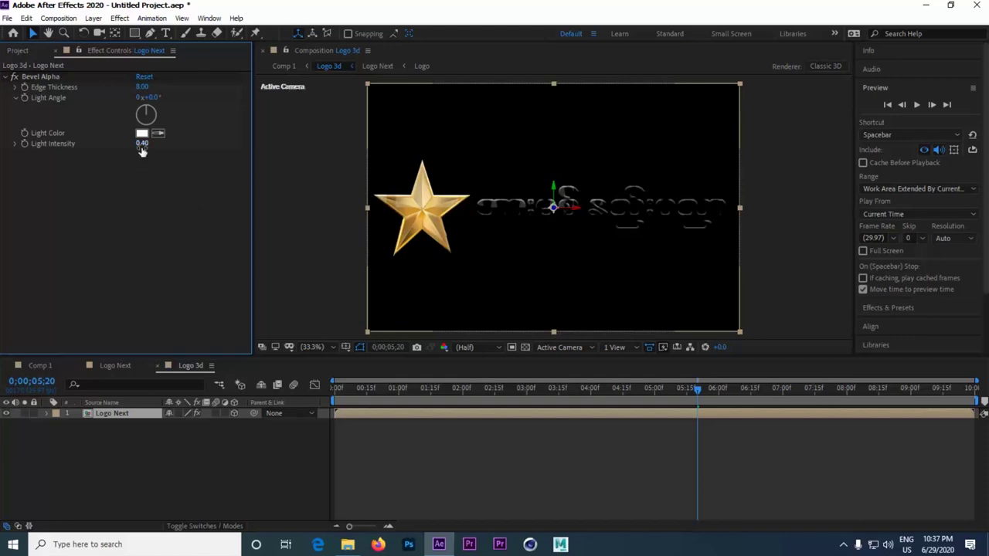
Step: Try Bevel Alpha light intensities of 0.56 and 0.46 on the Logo Next layer
{"action": "left_click_drag", "start_coordinate": [141, 144], "coordinate": [162, 150]}
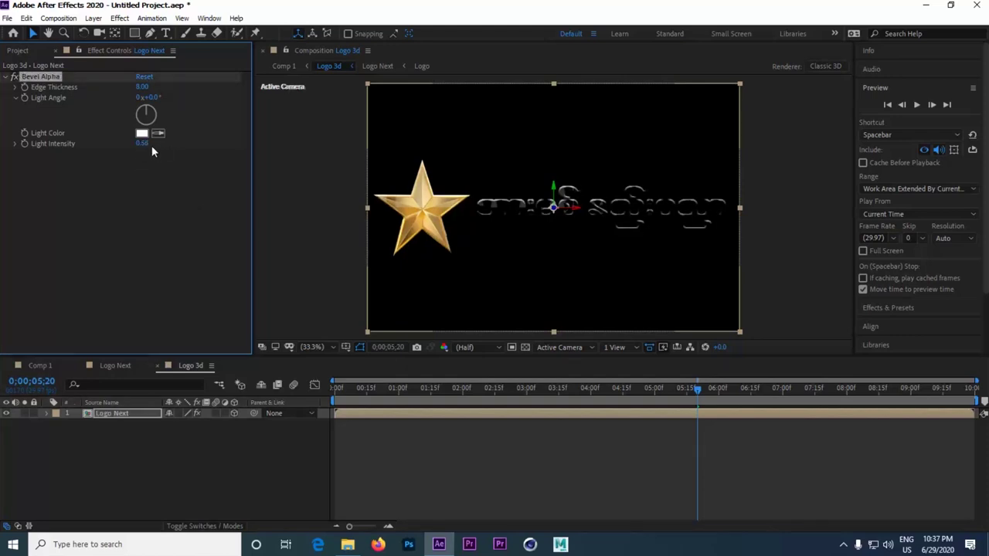
{"action": "left_click", "coordinate": [144, 144]}
{"action": "left_click", "coordinate": [145, 158]}
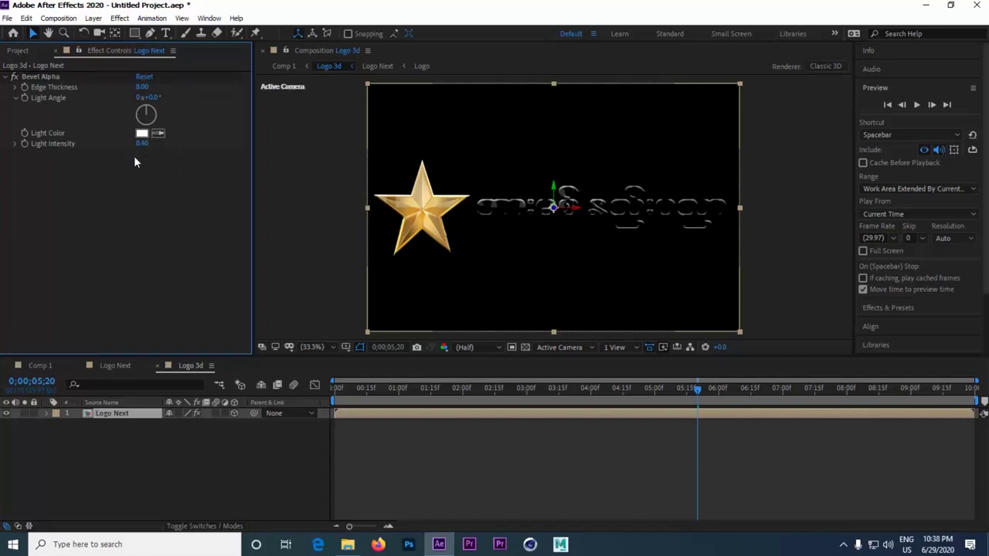
Step: Show the Logo Next layer's Position property and separate its dimensions into X, Y and Z
{"action": "left_click", "coordinate": [108, 418]}
{"action": "key", "text": "p"}
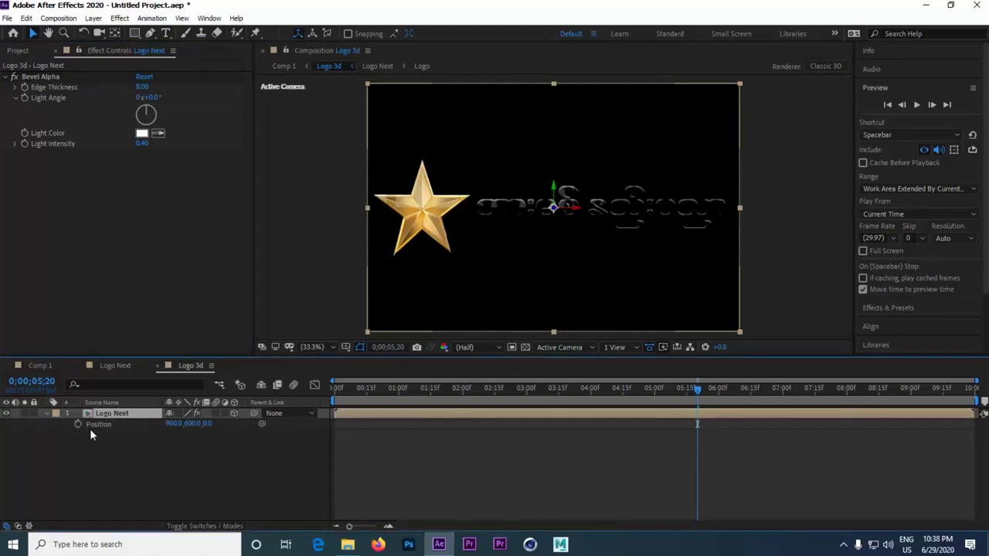
{"action": "left_click", "coordinate": [120, 421]}
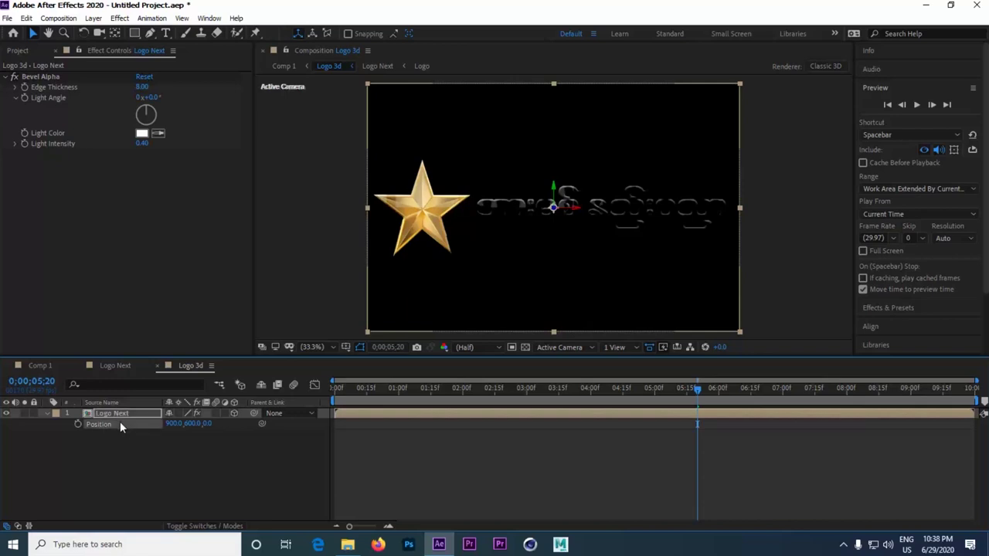
{"action": "right_click", "coordinate": [119, 422]}
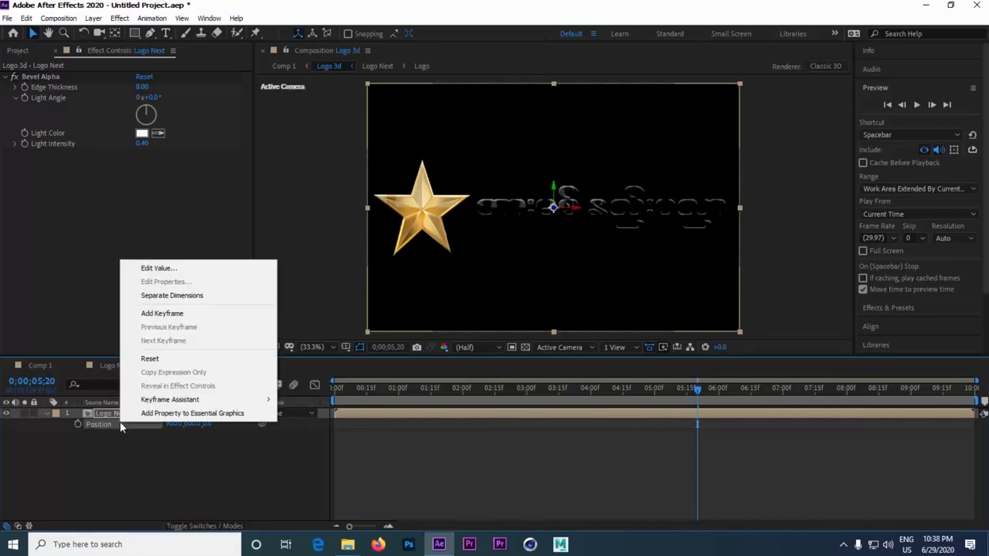
{"action": "left_click", "coordinate": [174, 296]}
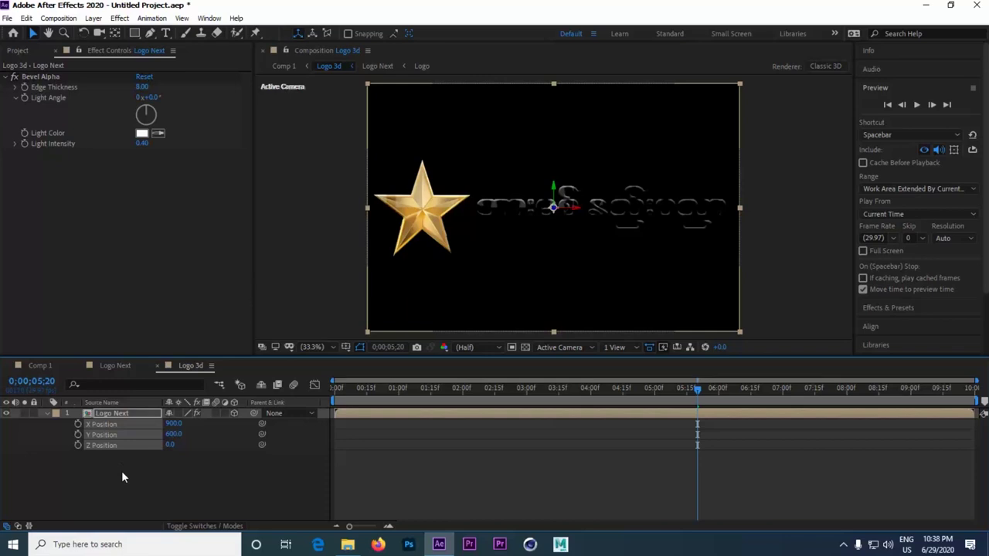
{"action": "left_click", "coordinate": [195, 472]}
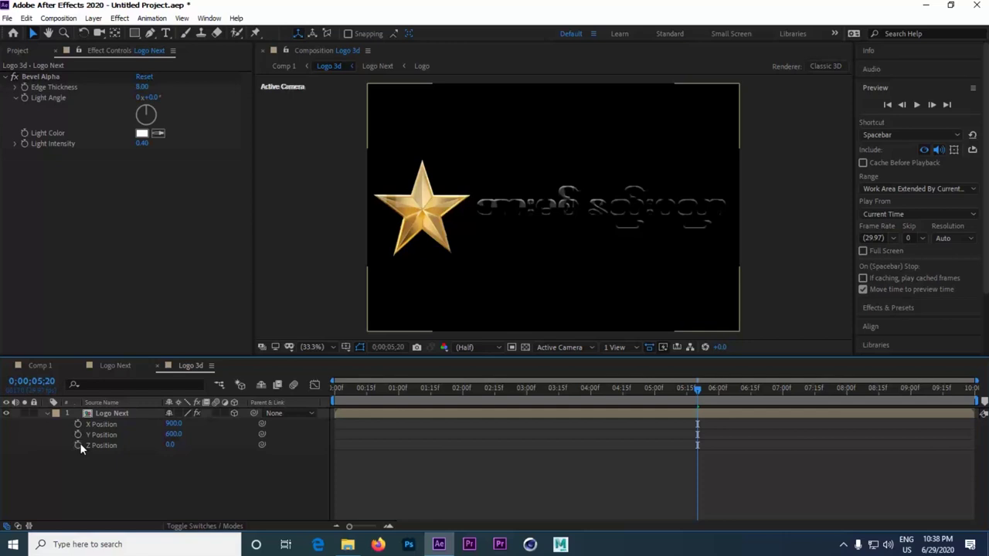
Step: Add the expression "index" to the Logo Next layer's Z Position and collapse the layer's properties
{"action": "left_click", "coordinate": [78, 446], "text": "alt"}
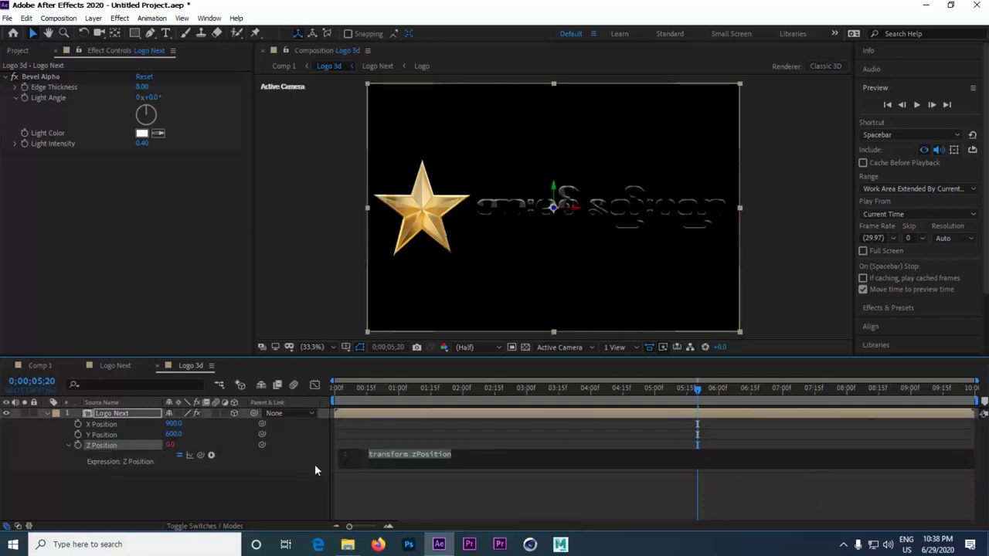
{"action": "type", "text": "index"}
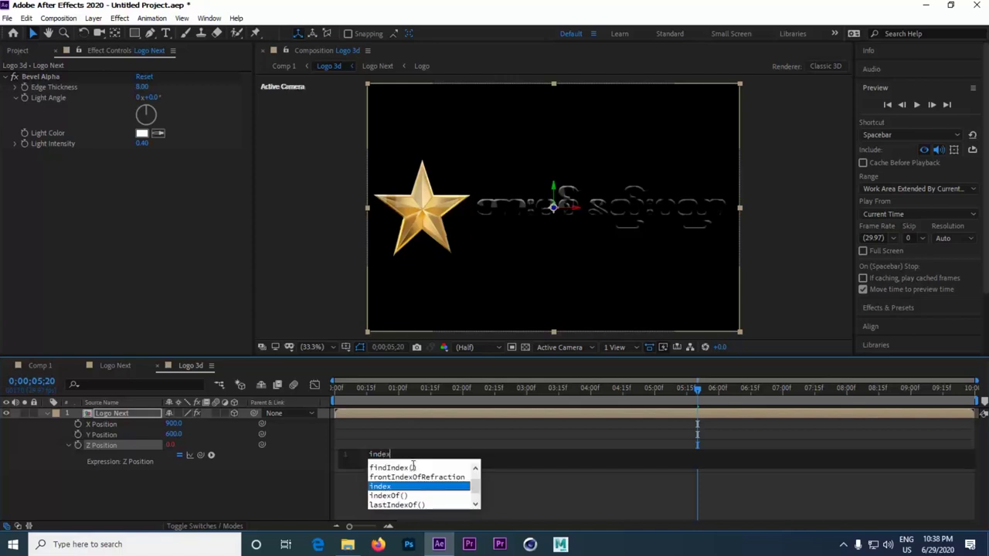
{"action": "key", "text": "Return"}
{"action": "left_click", "coordinate": [218, 477]}
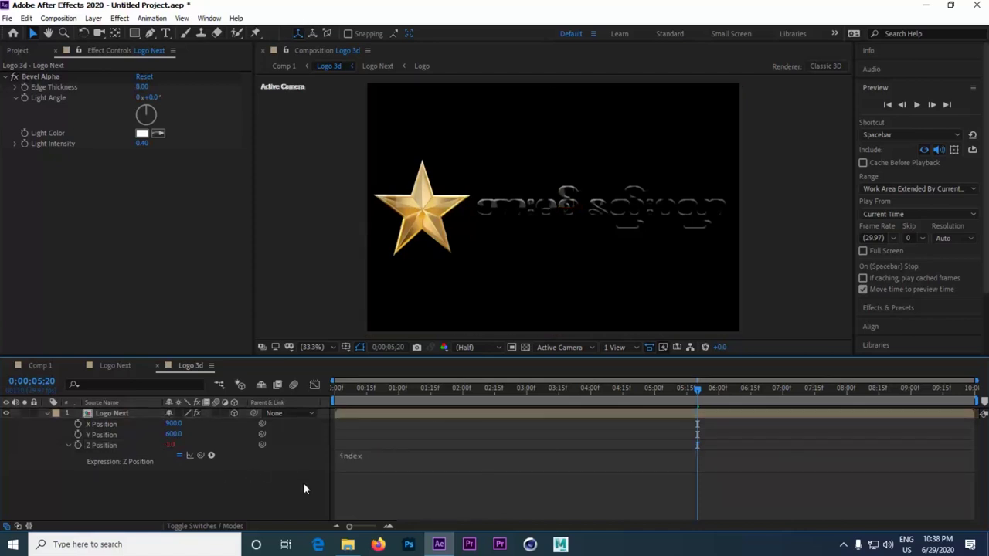
{"action": "left_click", "coordinate": [46, 414]}
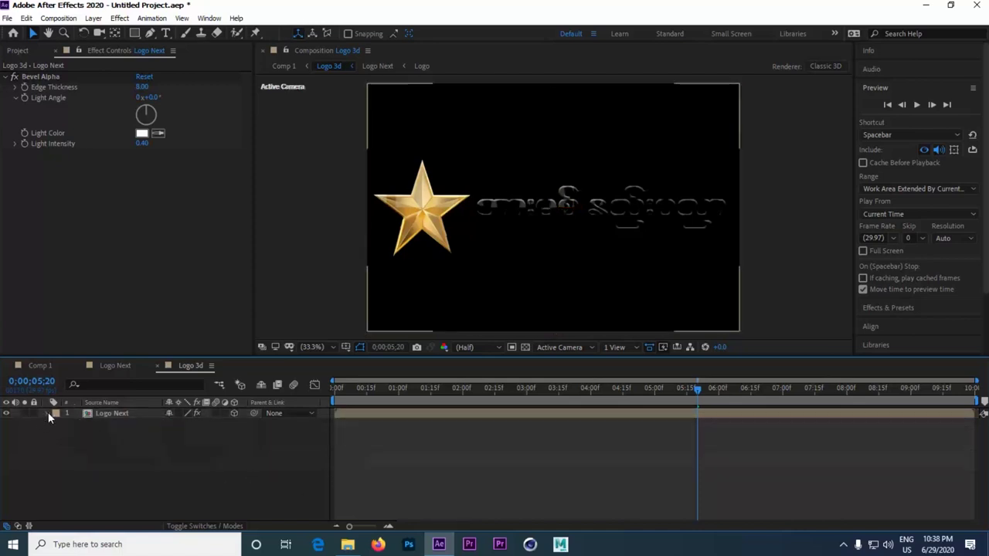
Step: Duplicate the Logo Next layer, repeatedly duplicating all the copies together until Logo 3d holds 16 stacked layers
{"action": "left_click", "coordinate": [105, 414]}
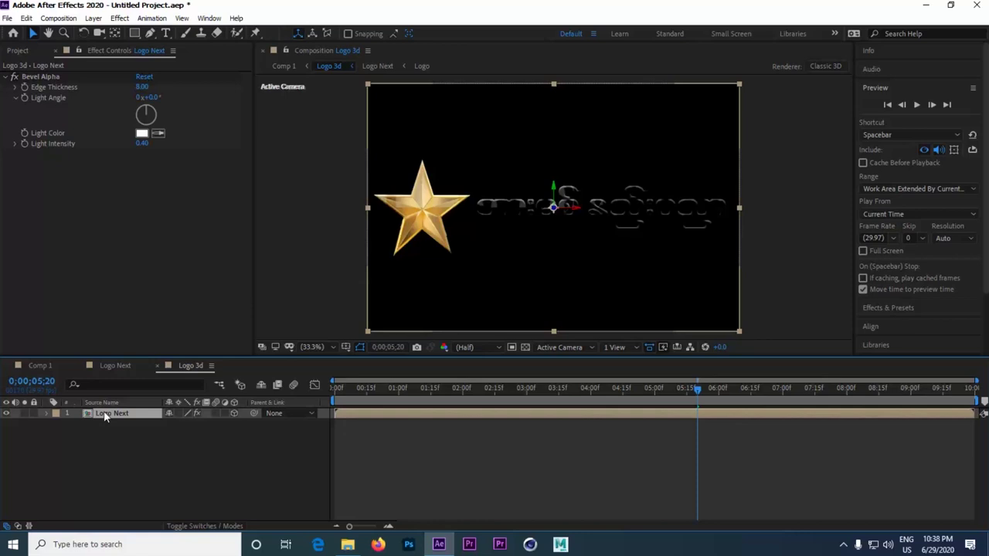
{"action": "key", "text": "ctrl+d"}
{"action": "key", "text": "ctrl+a"}
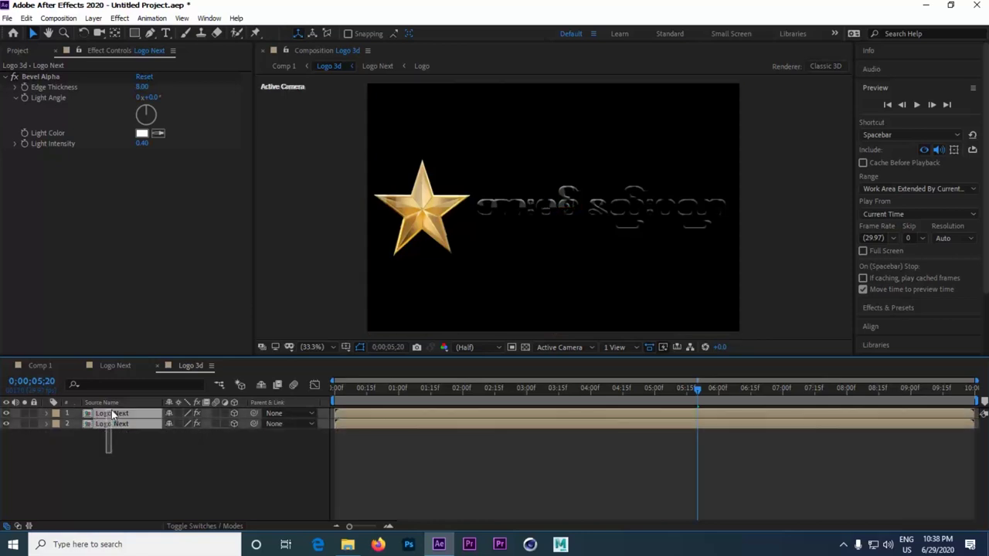
{"action": "key", "text": "ctrl+d"}
{"action": "left_click_drag", "start_coordinate": [117, 469], "coordinate": [116, 420]}
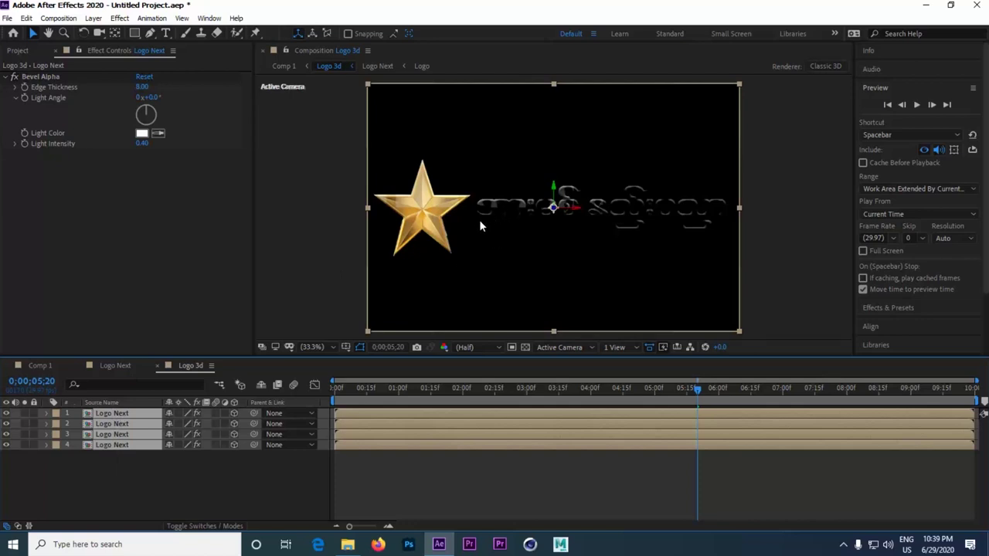
{"action": "key", "text": "ctrl+d"}
{"action": "left_click_drag", "start_coordinate": [149, 498], "coordinate": [122, 410]}
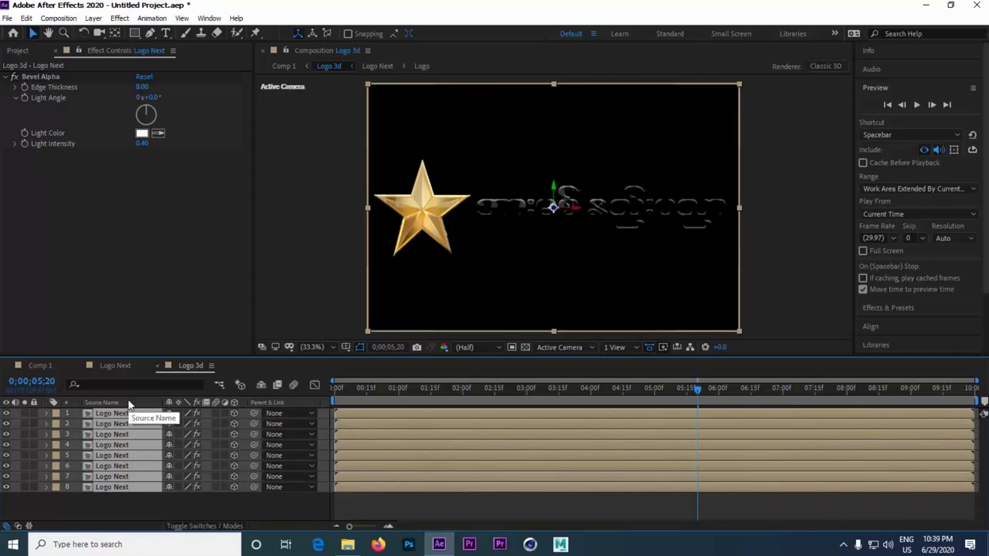
{"action": "key", "text": "ctrl+d"}
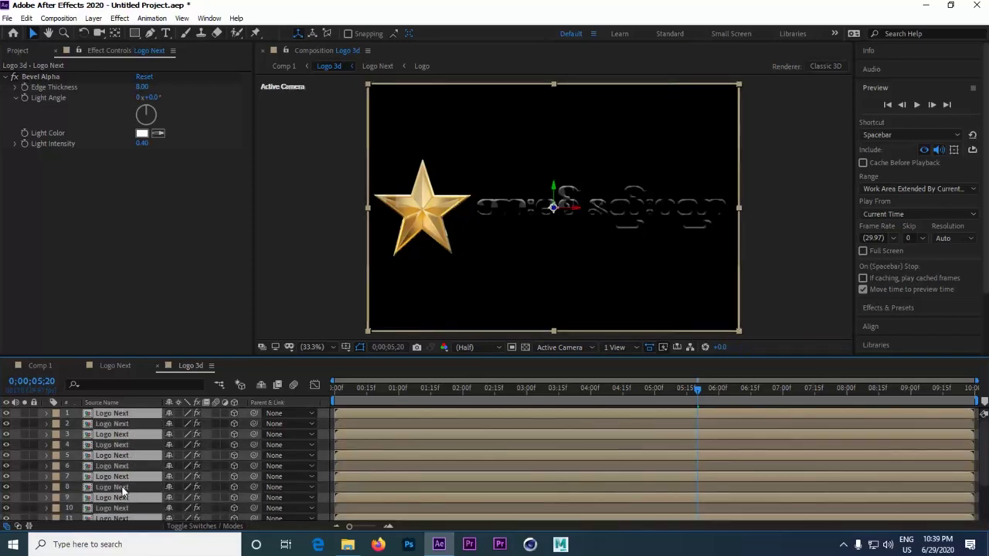
{"action": "left_click_drag", "start_coordinate": [119, 480], "coordinate": [128, 466]}
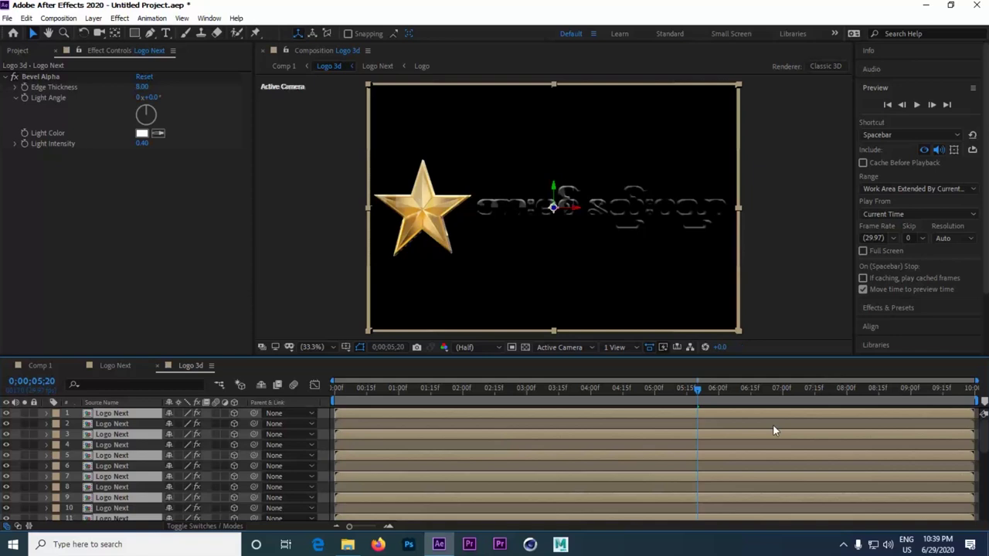
Step: Repeatedly duplicate all the Logo Next layers together until Logo 3d holds 128 stacked layers
{"action": "left_click_drag", "start_coordinate": [983, 437], "coordinate": [981, 506]}
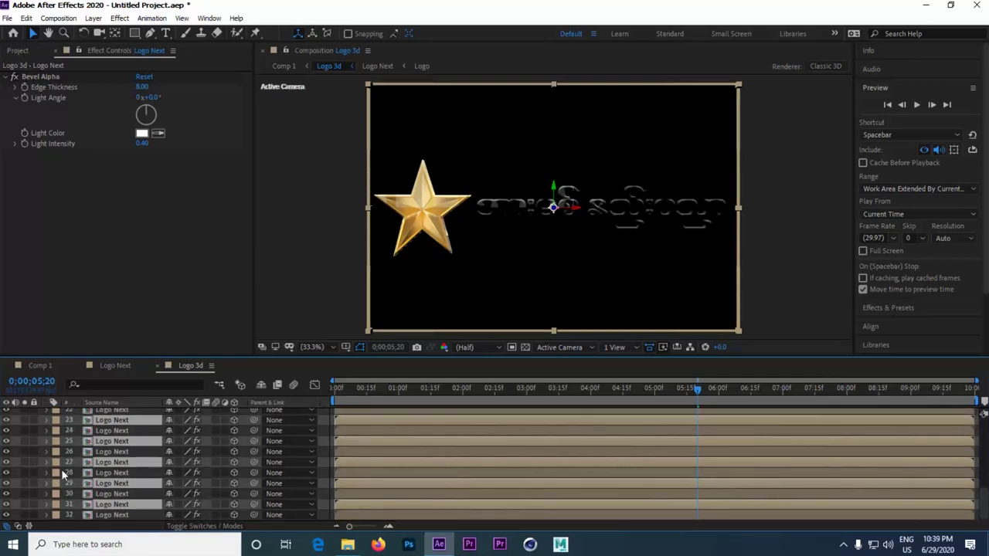
{"action": "left_click", "coordinate": [89, 469], "text": "shift"}
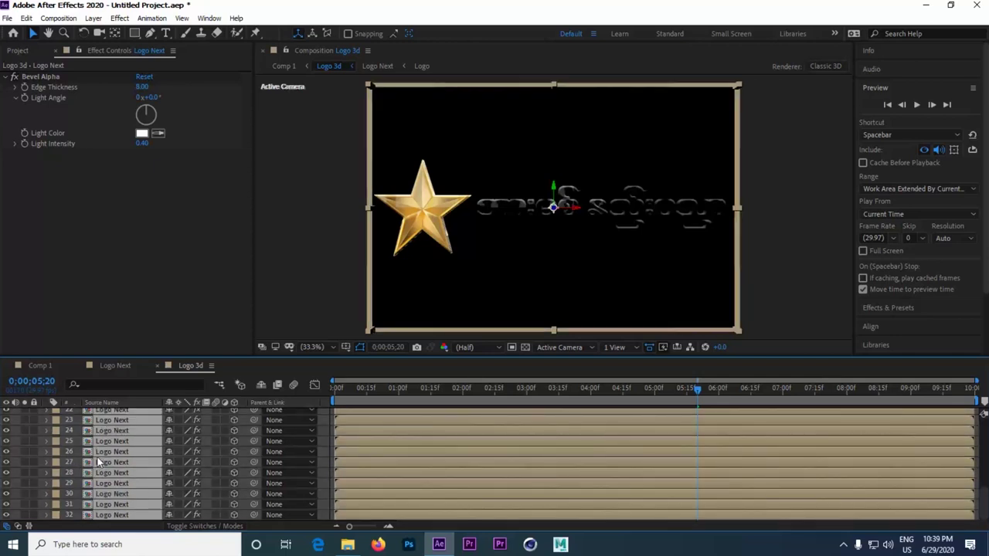
{"action": "key", "text": "ctrl+z"}
{"action": "left_click_drag", "start_coordinate": [985, 463], "coordinate": [985, 514]}
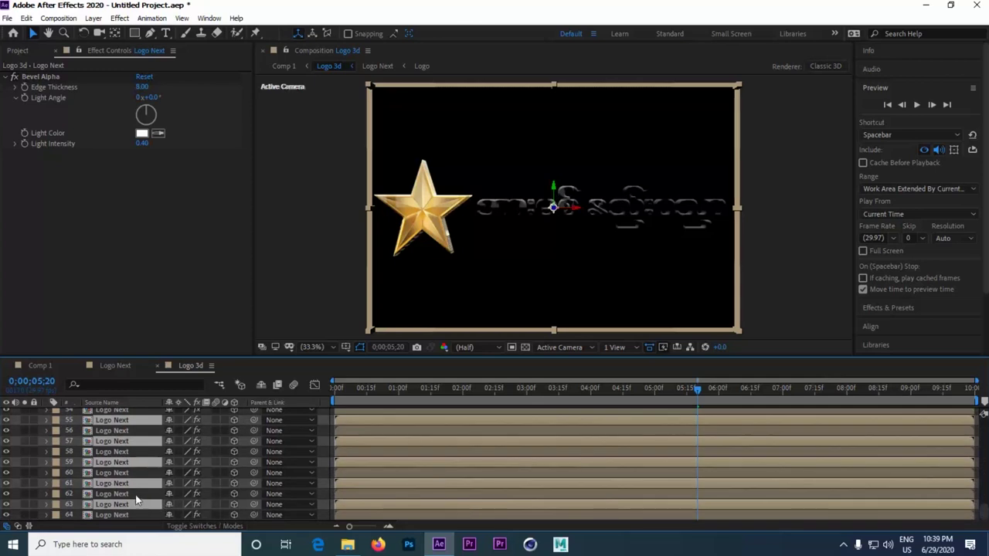
{"action": "key", "text": "ctrl+a"}
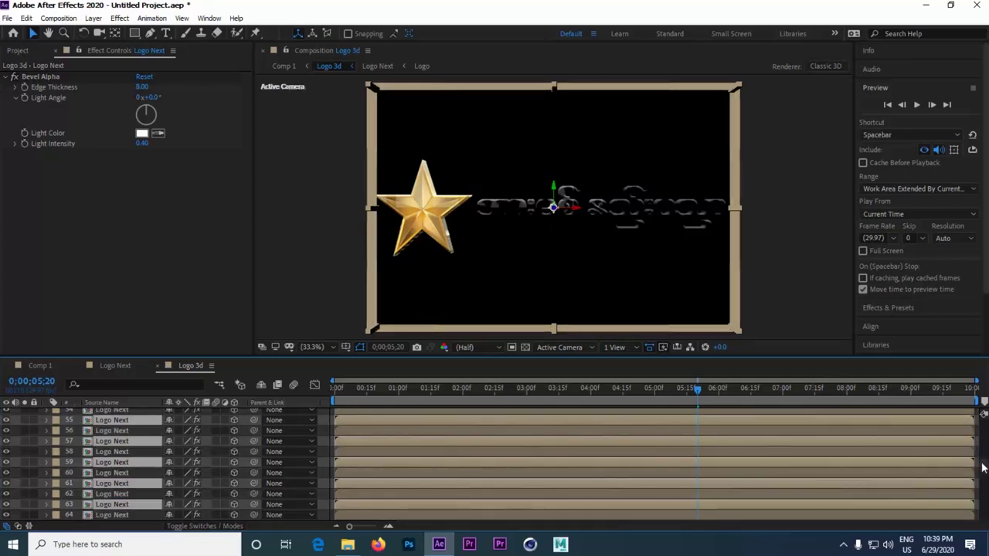
{"action": "left_click_drag", "start_coordinate": [984, 465], "coordinate": [976, 517]}
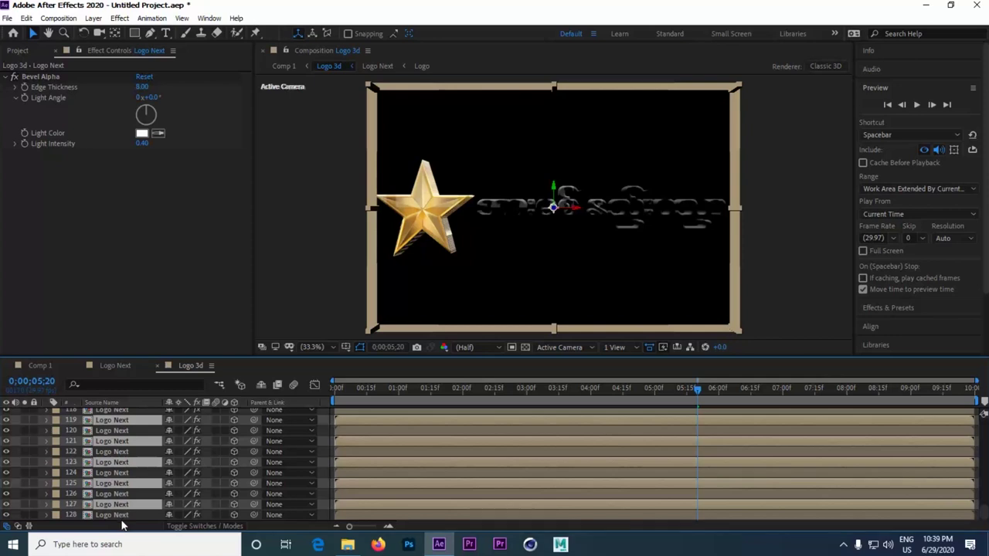
Step: Delete the Bevel Alpha effect from the topmost Logo Next layer in Logo 3d
{"action": "left_click_drag", "start_coordinate": [984, 516], "coordinate": [983, 422]}
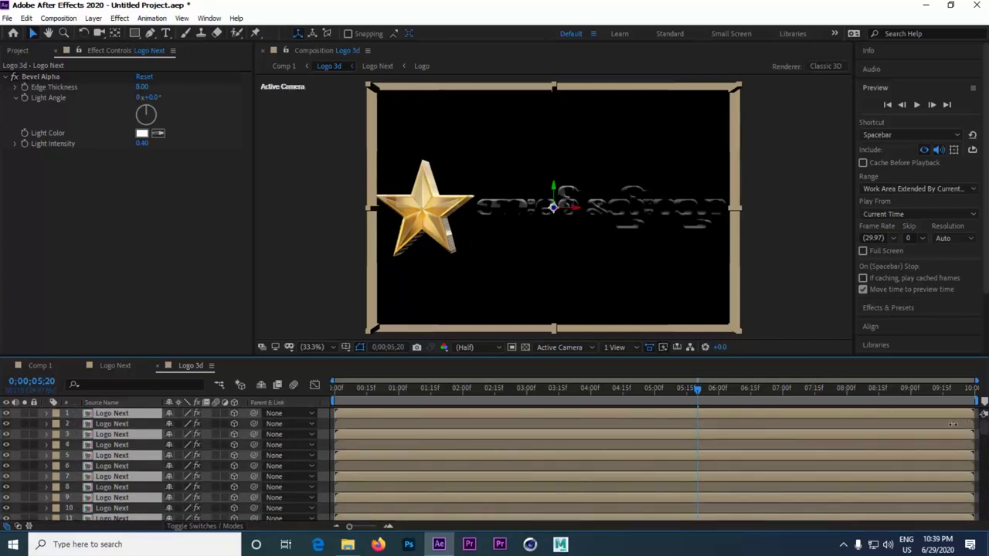
{"action": "left_click", "coordinate": [128, 429]}
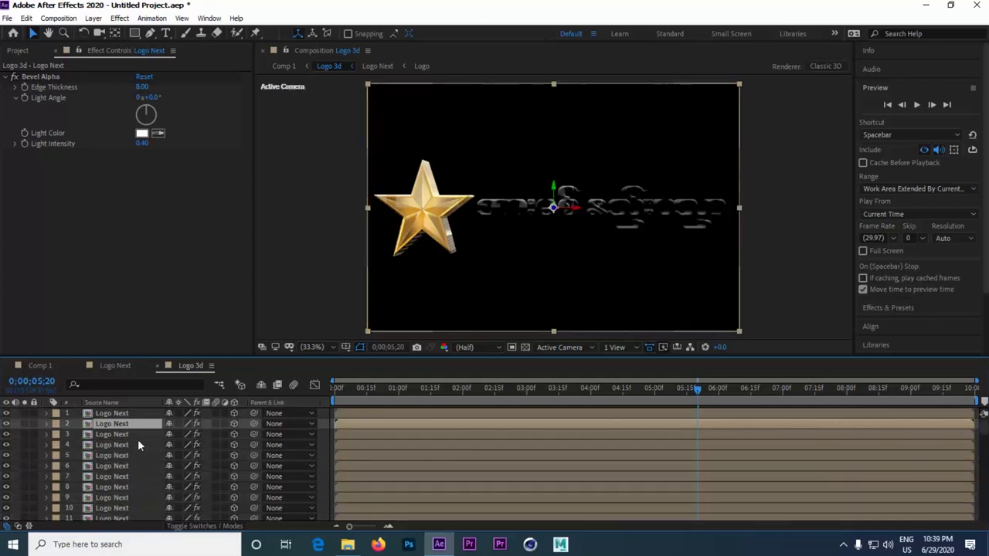
{"action": "left_click", "coordinate": [124, 414]}
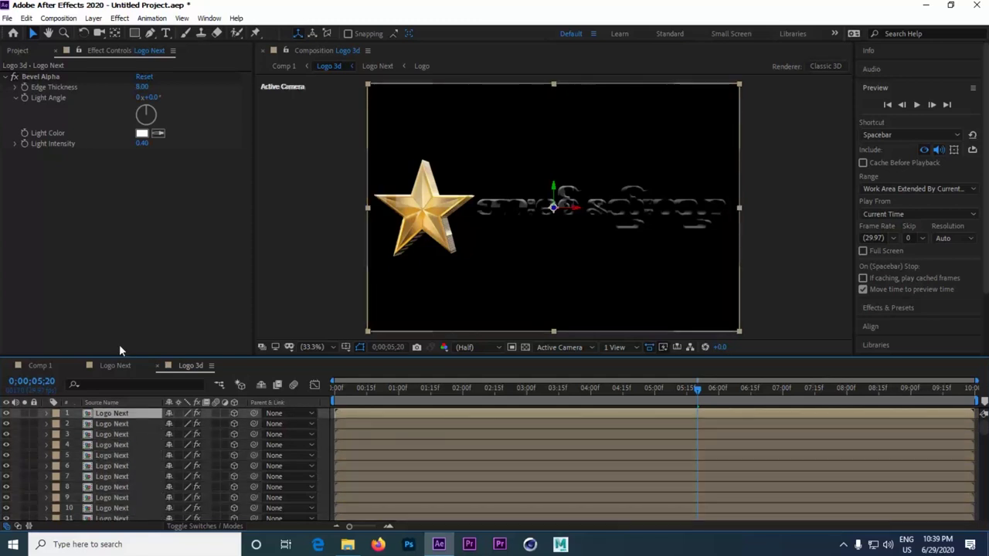
{"action": "left_click", "coordinate": [44, 77]}
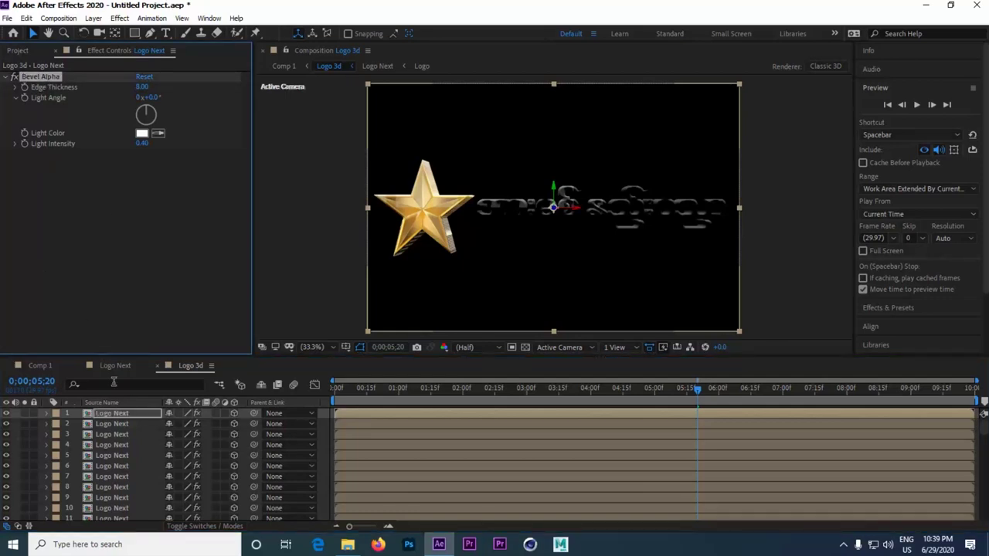
{"action": "left_click", "coordinate": [128, 416]}
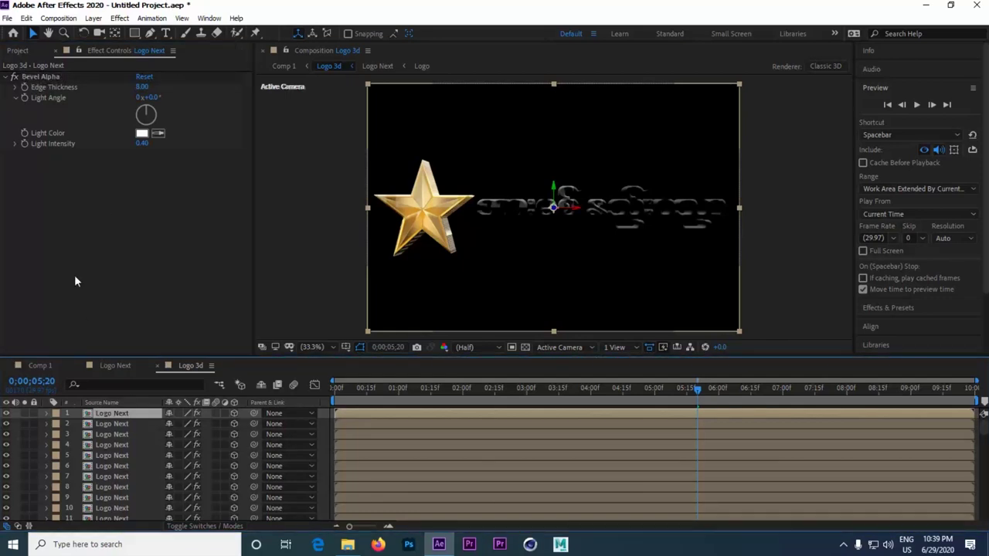
{"action": "left_click", "coordinate": [61, 76]}
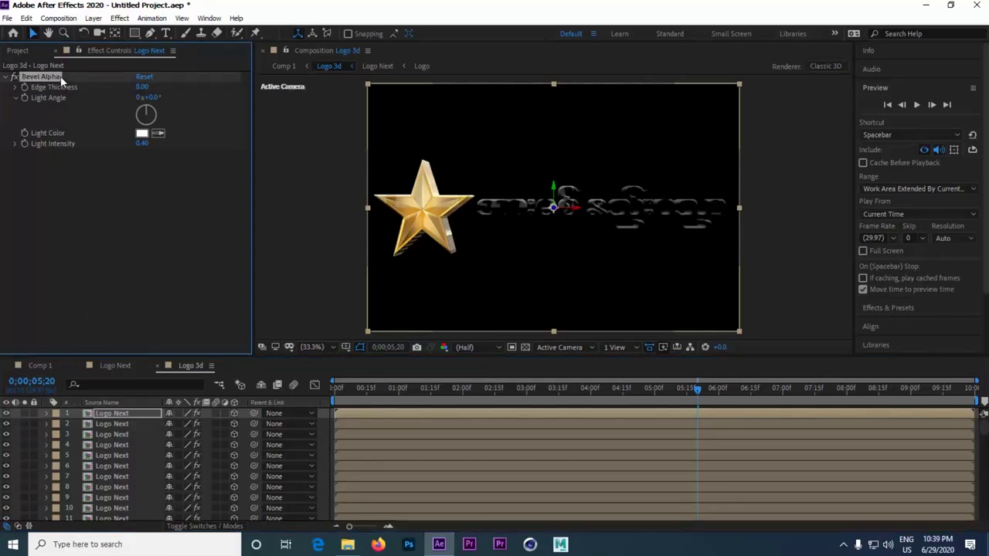
{"action": "key", "text": "Delete"}
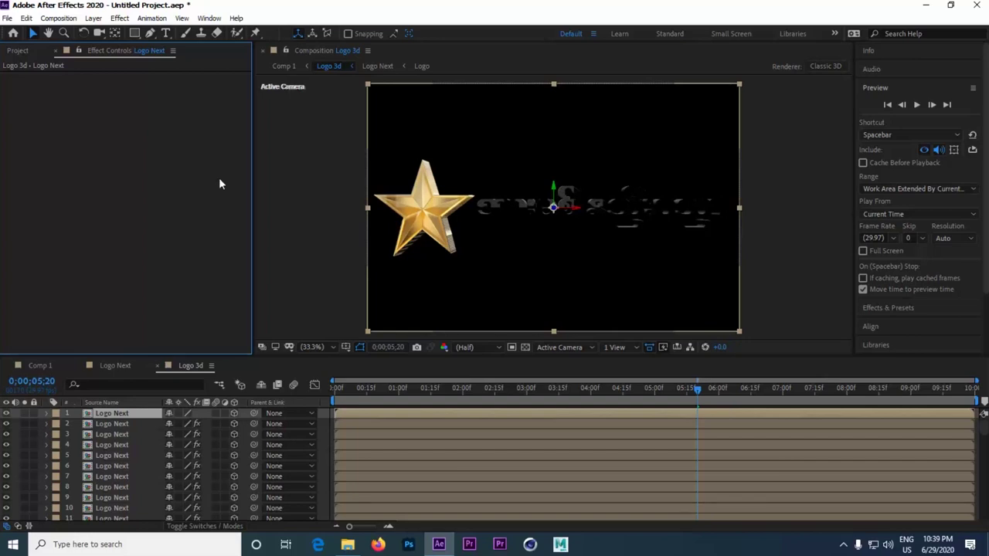
Step: In Comp 1, turn the Logo 3d, Logo Next and Background layers into 3D layers
{"action": "left_click", "coordinate": [45, 365]}
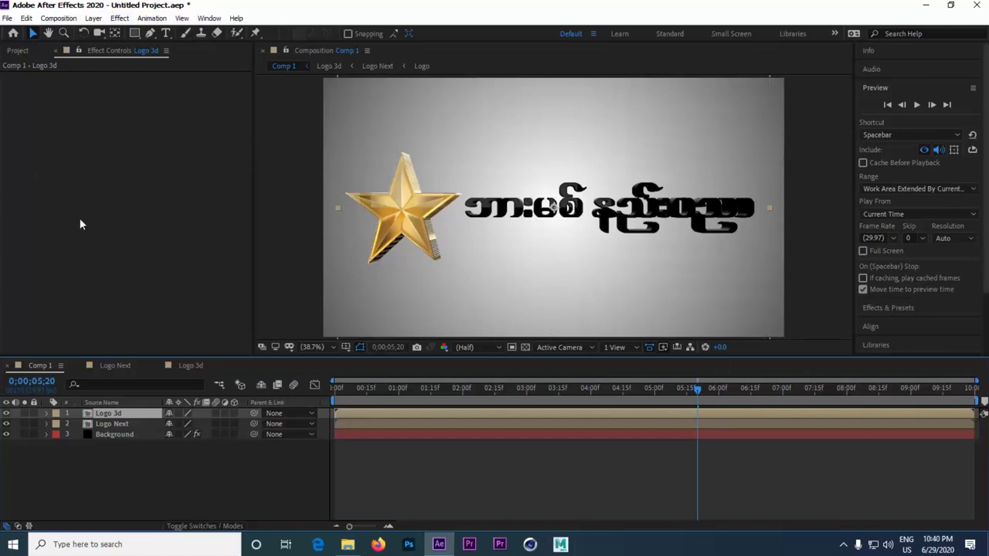
{"action": "left_click", "coordinate": [235, 434]}
{"action": "left_click", "coordinate": [233, 413]}
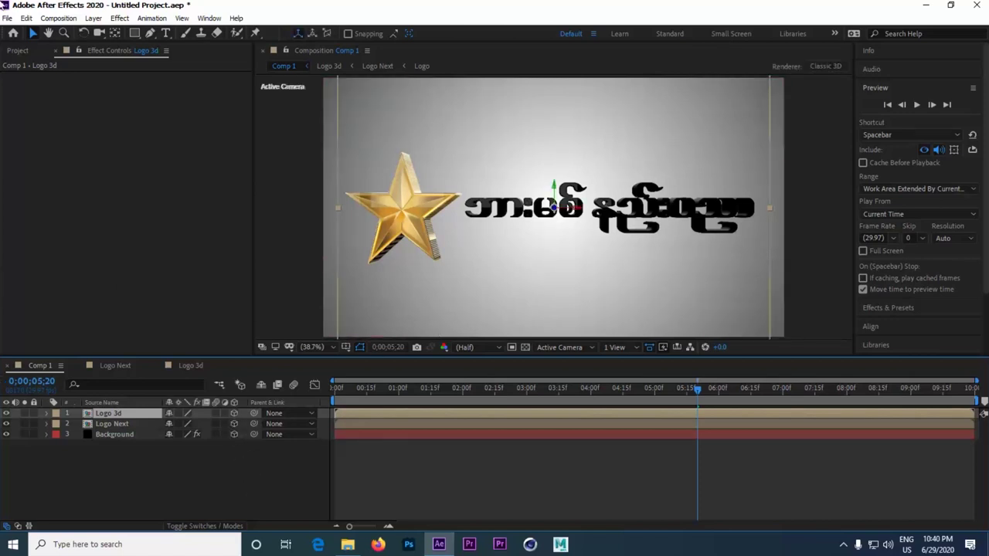
Step: Add a two-node camera with the 50mm preset to Comp 1
{"action": "right_click", "coordinate": [103, 469]}
{"action": "mouse_move", "coordinate": [154, 342]}
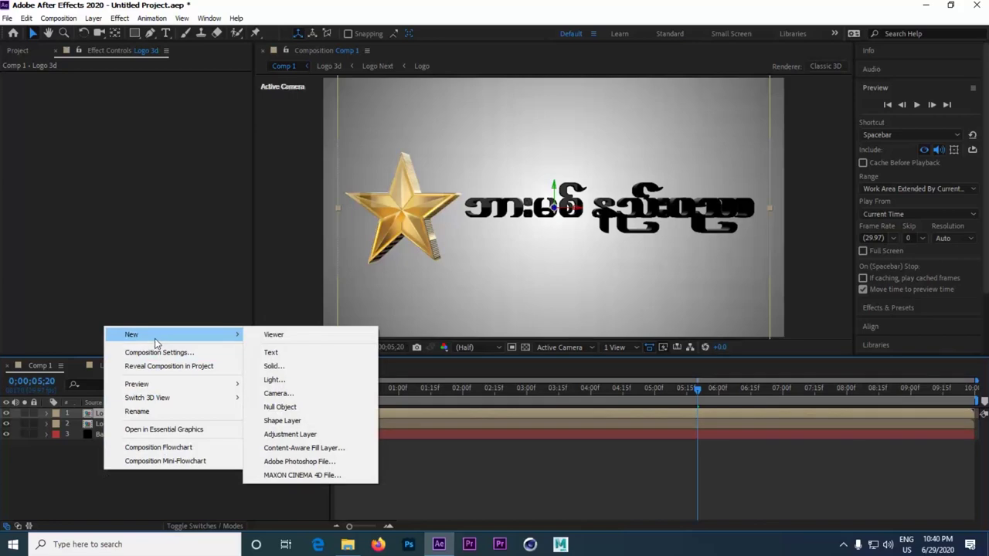
{"action": "left_click", "coordinate": [309, 395]}
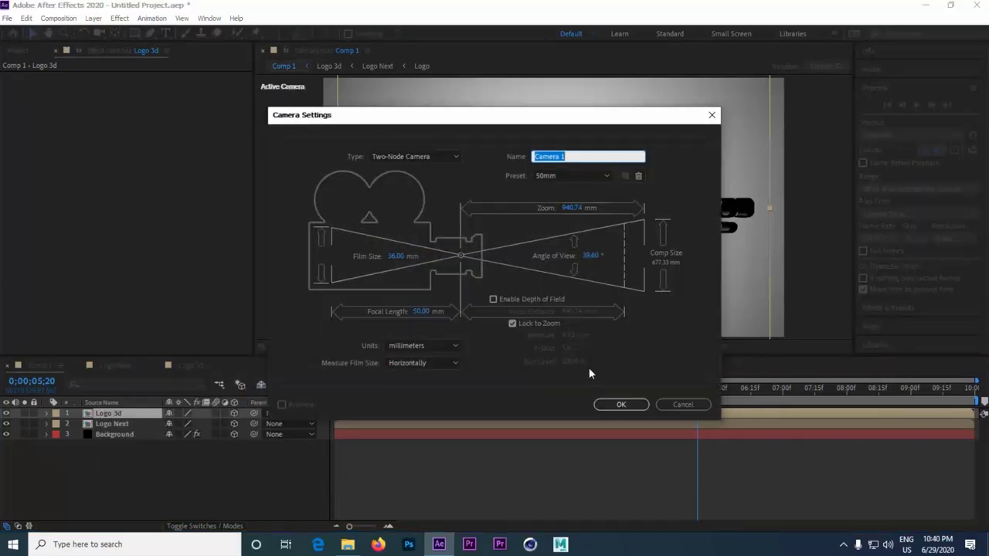
{"action": "left_click", "coordinate": [619, 403]}
Step: Add a null object to Comp 1, make it 3D, and parent Camera 1 to it
{"action": "right_click", "coordinate": [134, 485]}
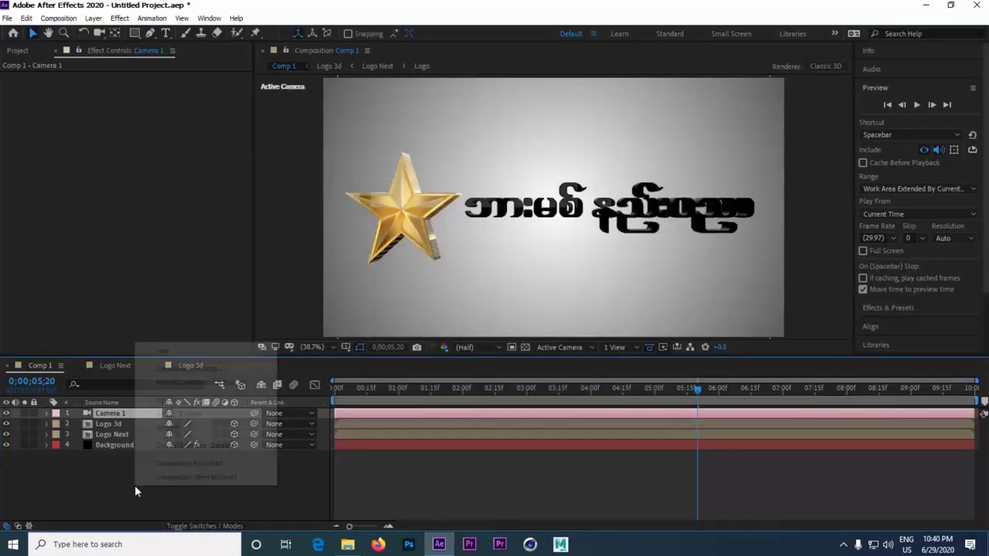
{"action": "mouse_move", "coordinate": [165, 355]}
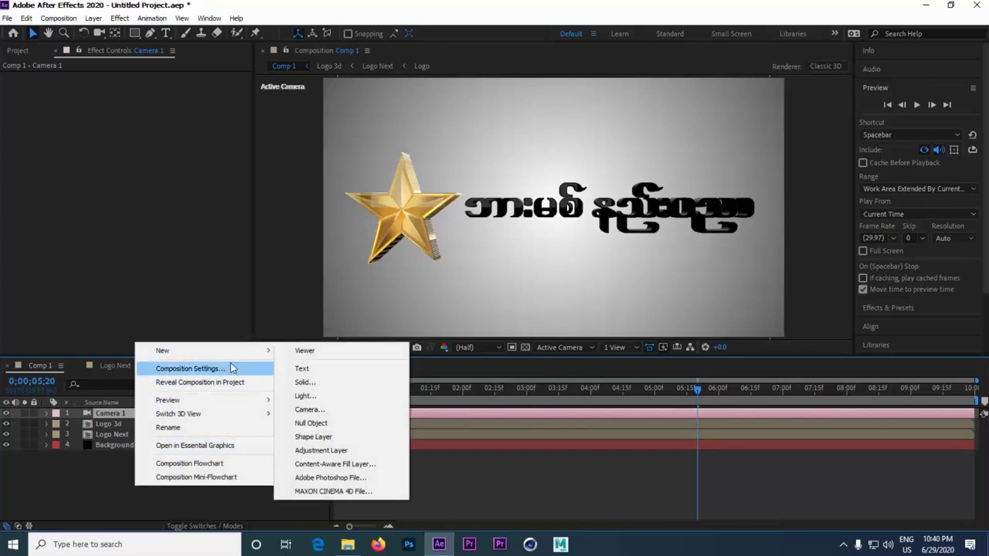
{"action": "left_click", "coordinate": [317, 425]}
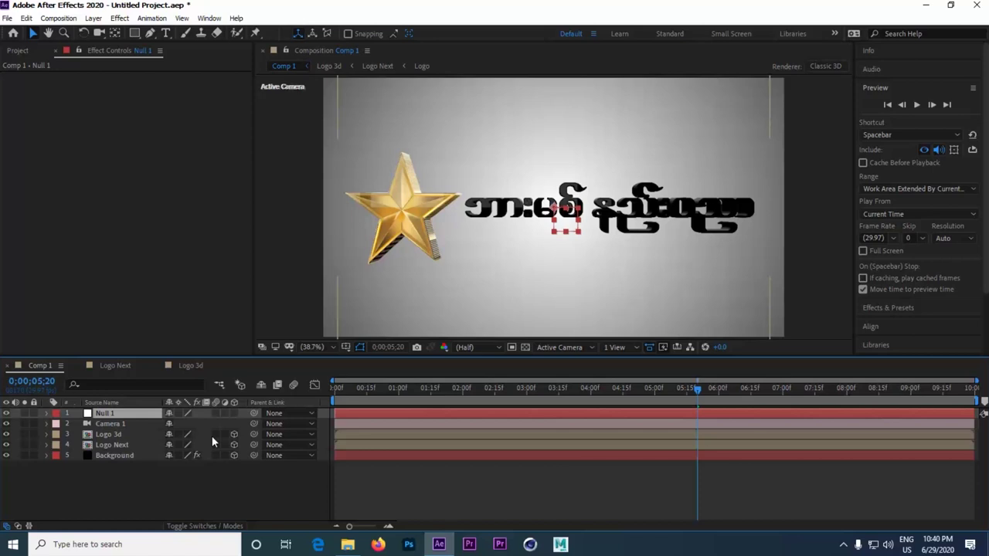
{"action": "left_click", "coordinate": [233, 413]}
{"action": "left_click_drag", "start_coordinate": [253, 424], "coordinate": [104, 415]}
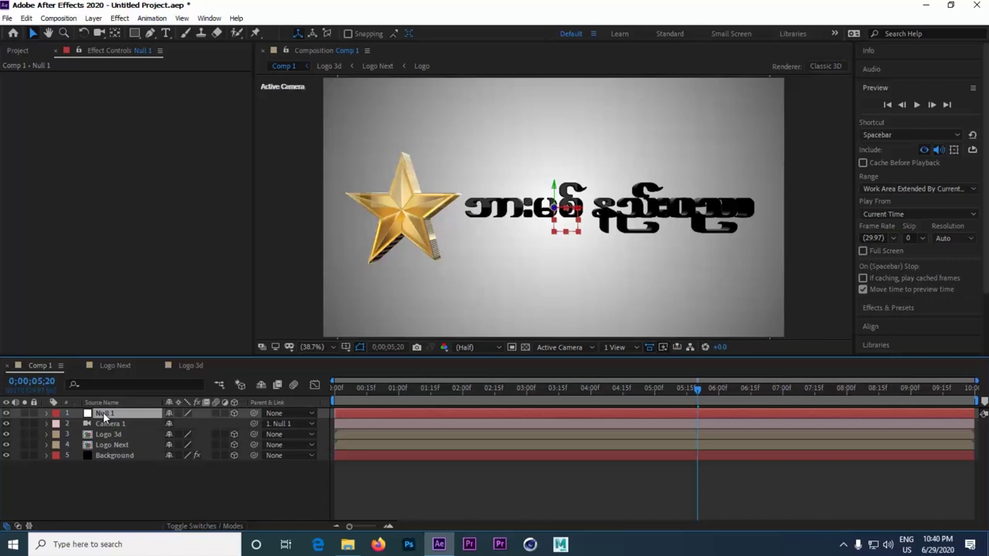
Step: Enable Collapse Transformations on the Logo 3d layer in Comp 1
{"action": "left_click", "coordinate": [122, 454]}
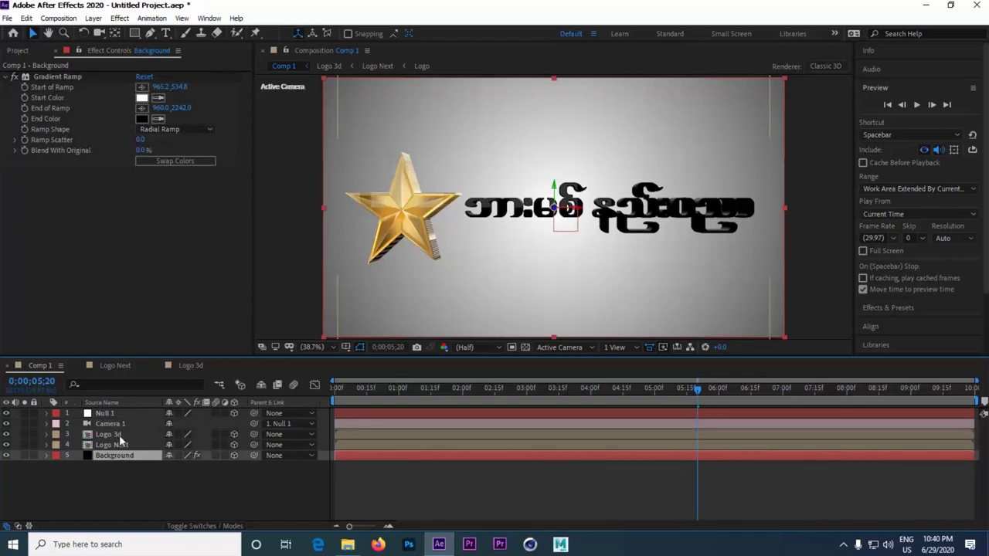
{"action": "left_click", "coordinate": [120, 436]}
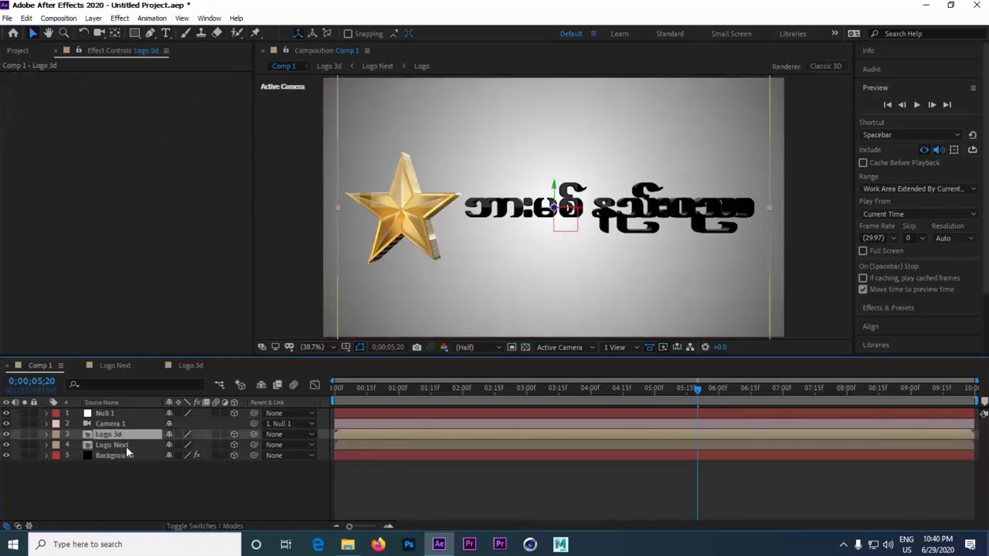
{"action": "left_click", "coordinate": [116, 445]}
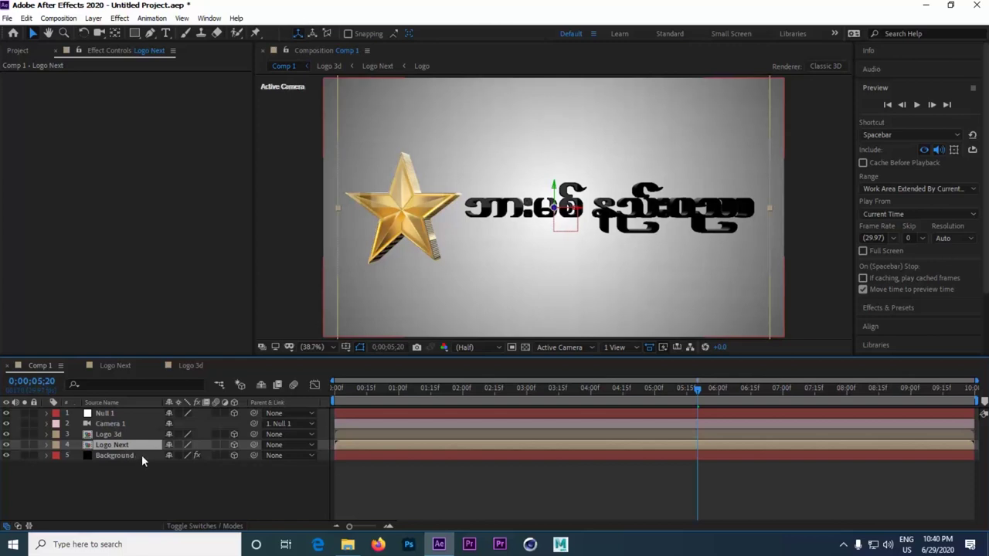
{"action": "left_click", "coordinate": [134, 437]}
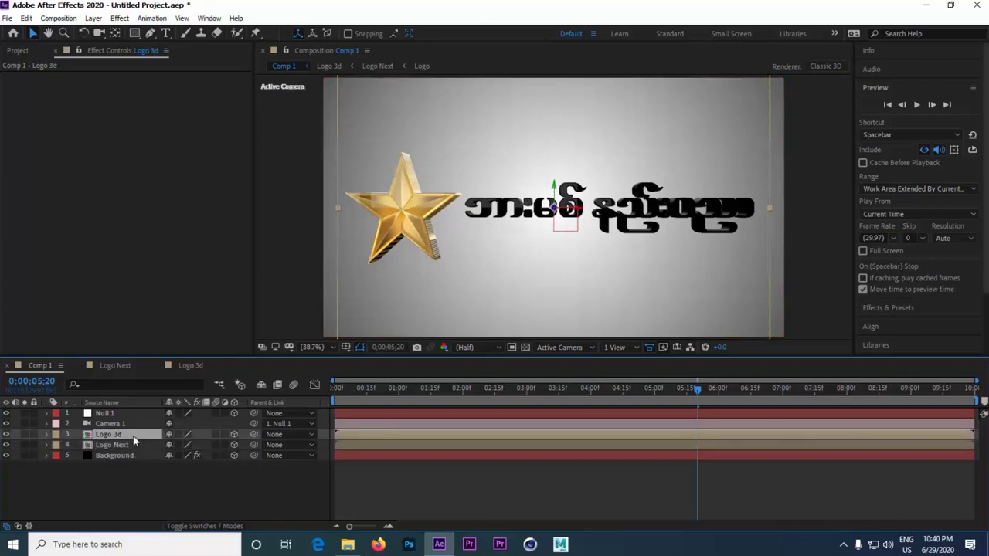
{"action": "left_click", "coordinate": [177, 436]}
Step: In the Top view, move the Background layer back along its Z axis, away from the camera
{"action": "left_click", "coordinate": [585, 347]}
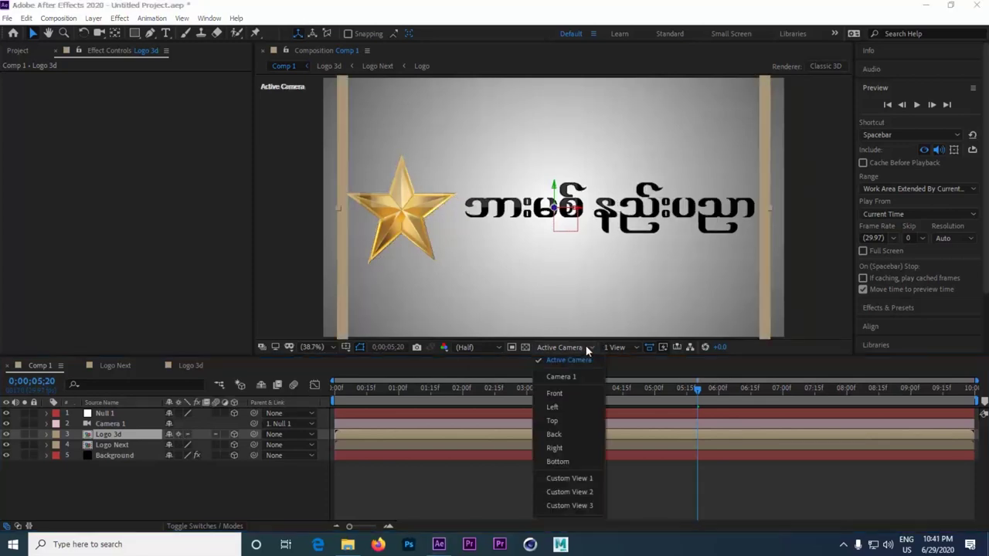
{"action": "left_click", "coordinate": [572, 420]}
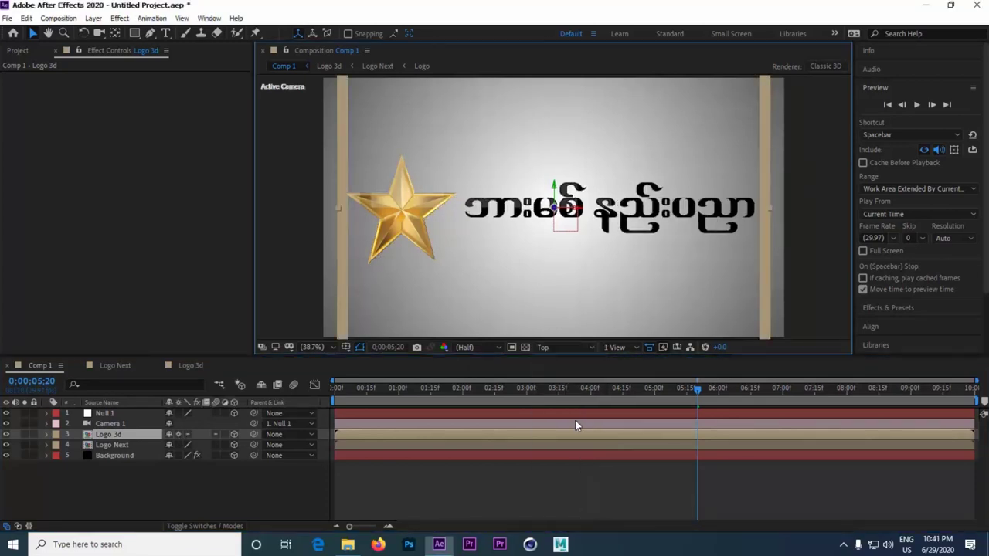
{"action": "left_click", "coordinate": [115, 456]}
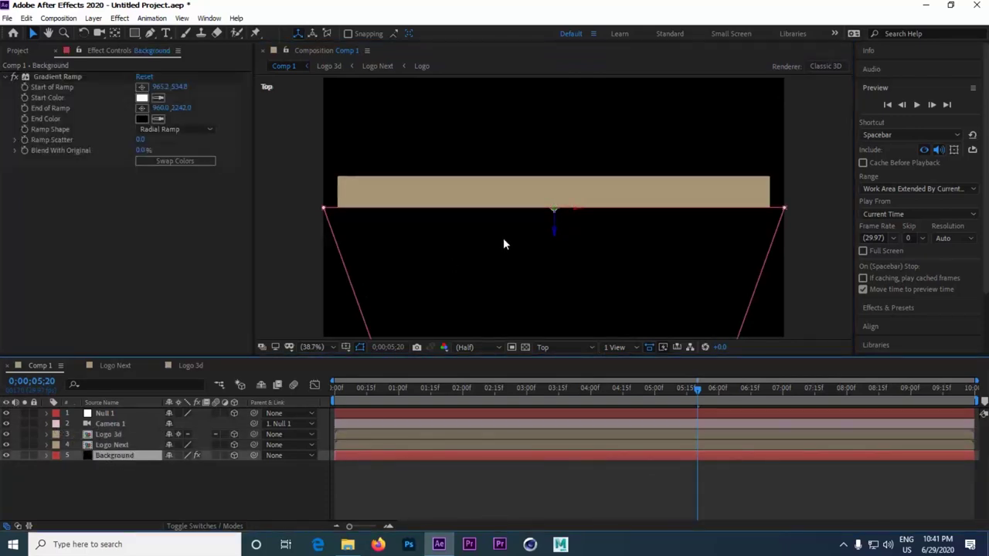
{"action": "left_click", "coordinate": [558, 225]}
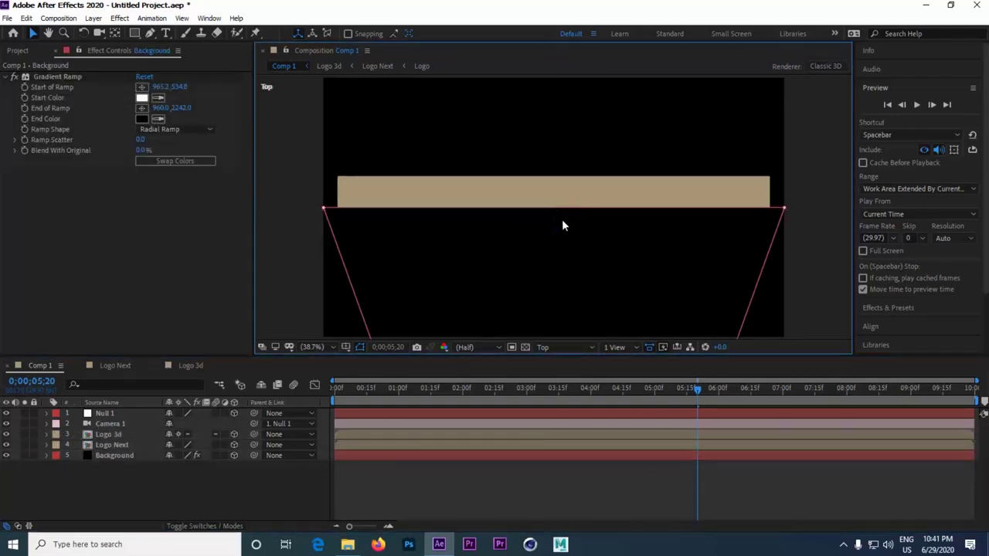
{"action": "left_click", "coordinate": [132, 456]}
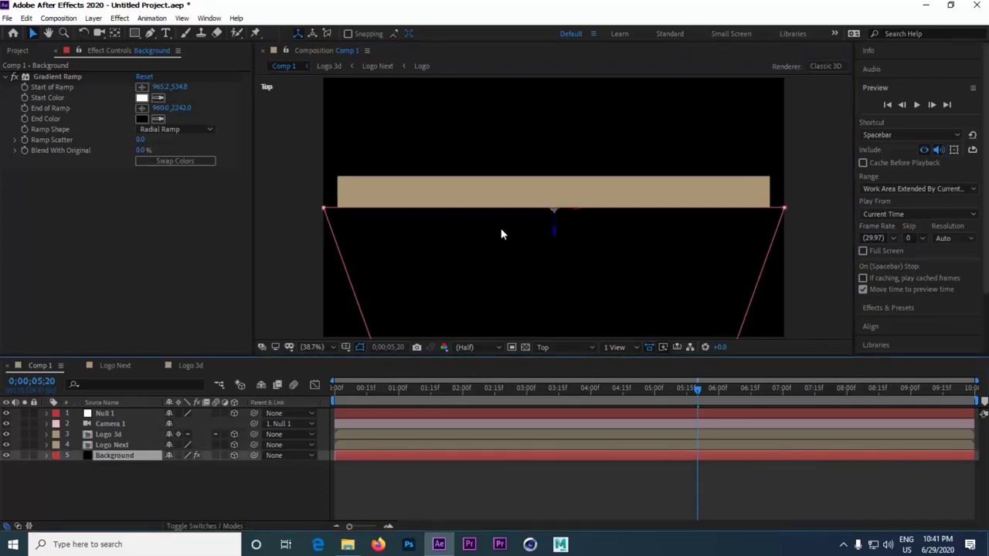
{"action": "left_click", "coordinate": [559, 228]}
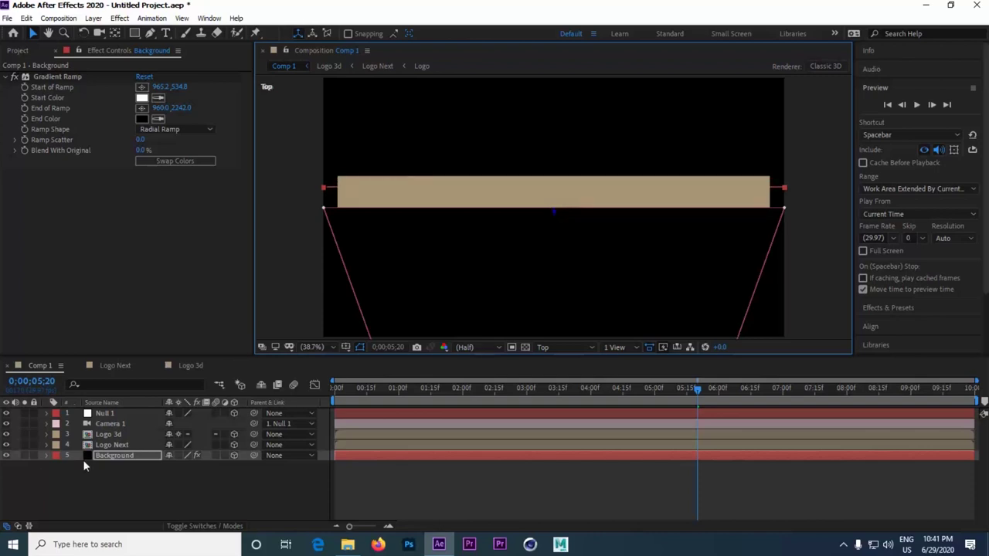
Step: Move the Logo Next layer slightly back along Z and the Logo 3d layer forward towards the camera
{"action": "left_click", "coordinate": [115, 446]}
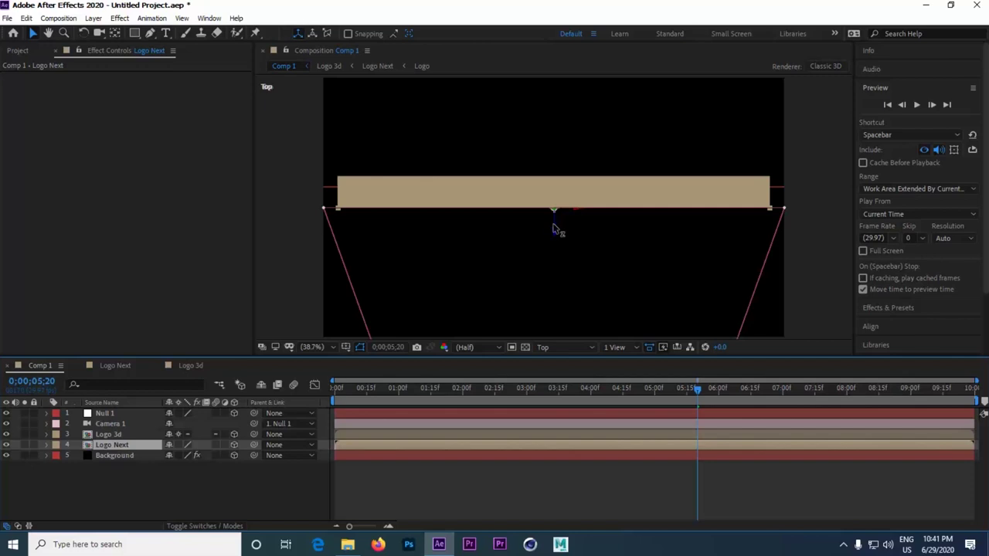
{"action": "left_click", "coordinate": [554, 228]}
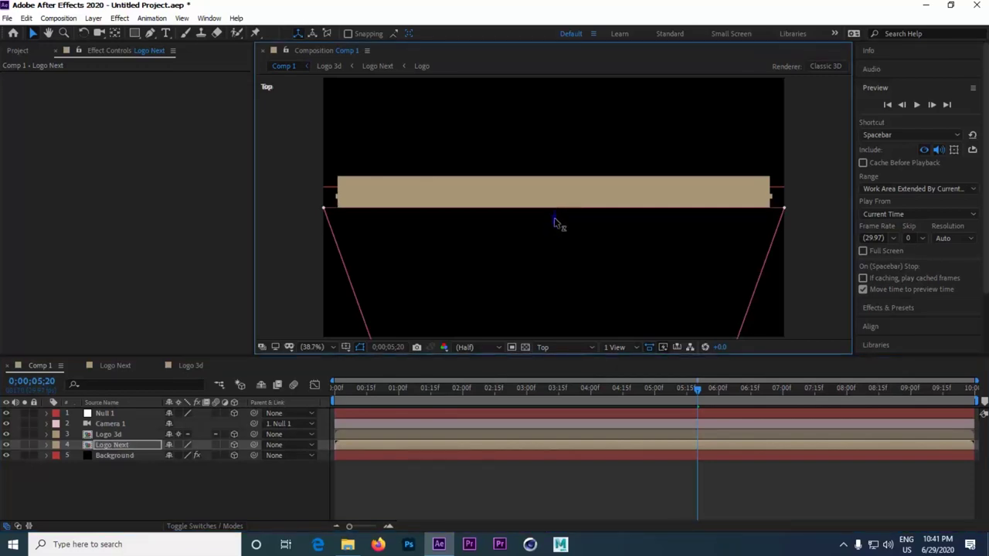
{"action": "left_click", "coordinate": [121, 434]}
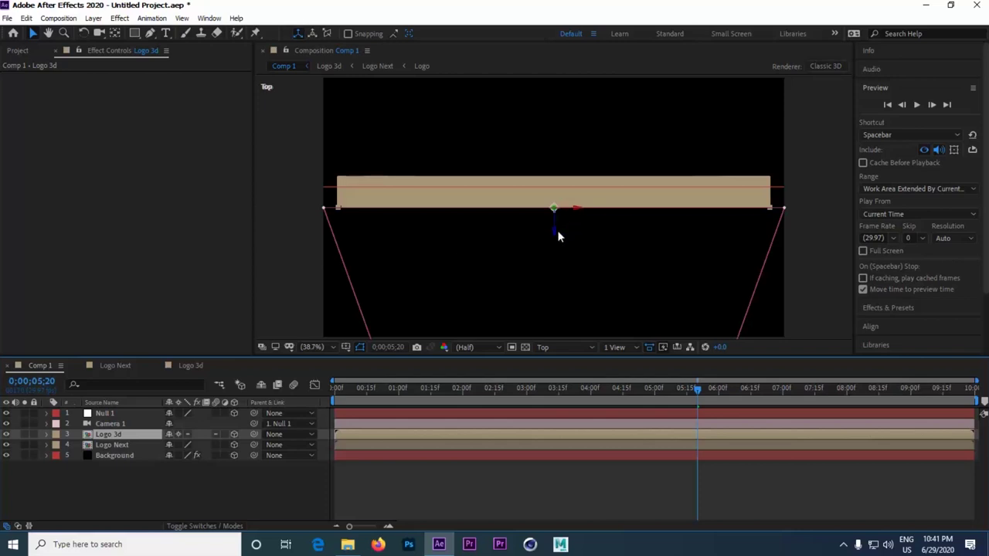
{"action": "left_click_drag", "start_coordinate": [555, 233], "coordinate": [555, 257]}
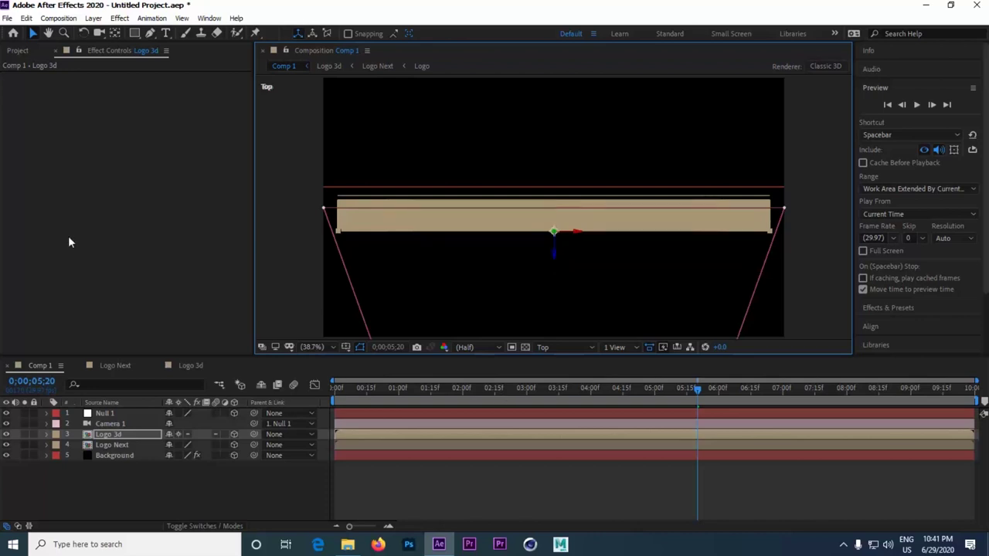
Step: Return to the Active Camera view and start keyframing Null 1's X and Y Rotation at 0;00;00;00
{"action": "left_click", "coordinate": [554, 347]}
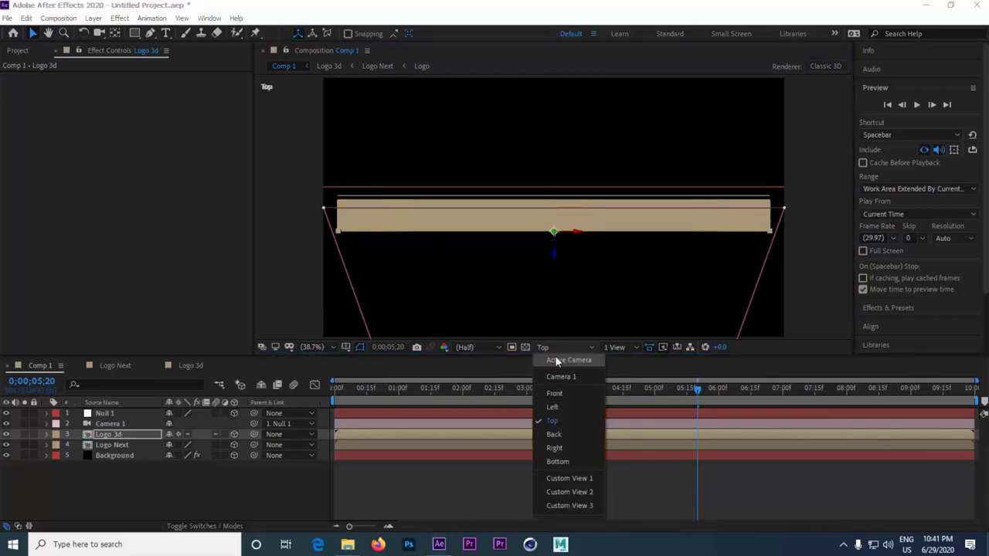
{"action": "left_click", "coordinate": [556, 360]}
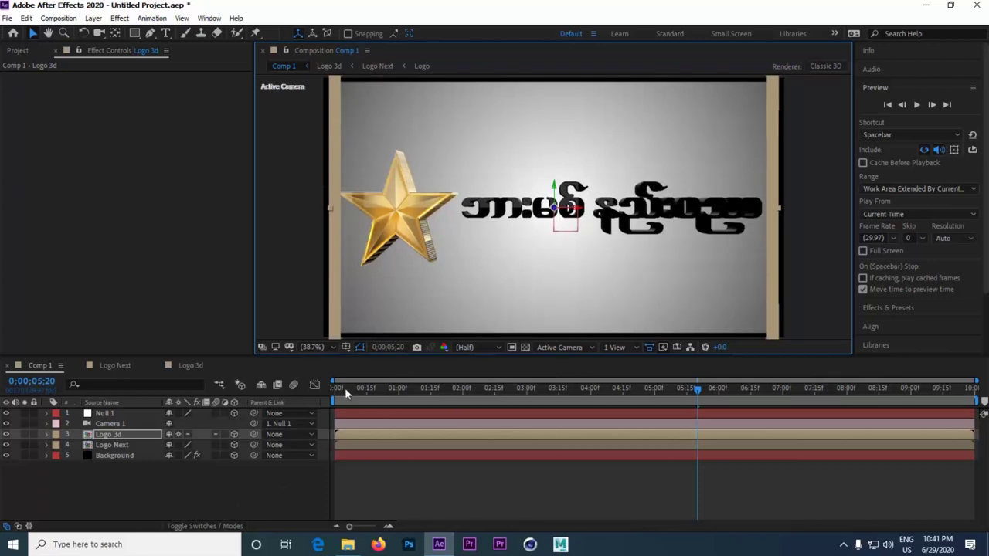
{"action": "left_click_drag", "start_coordinate": [344, 388], "coordinate": [334, 388]}
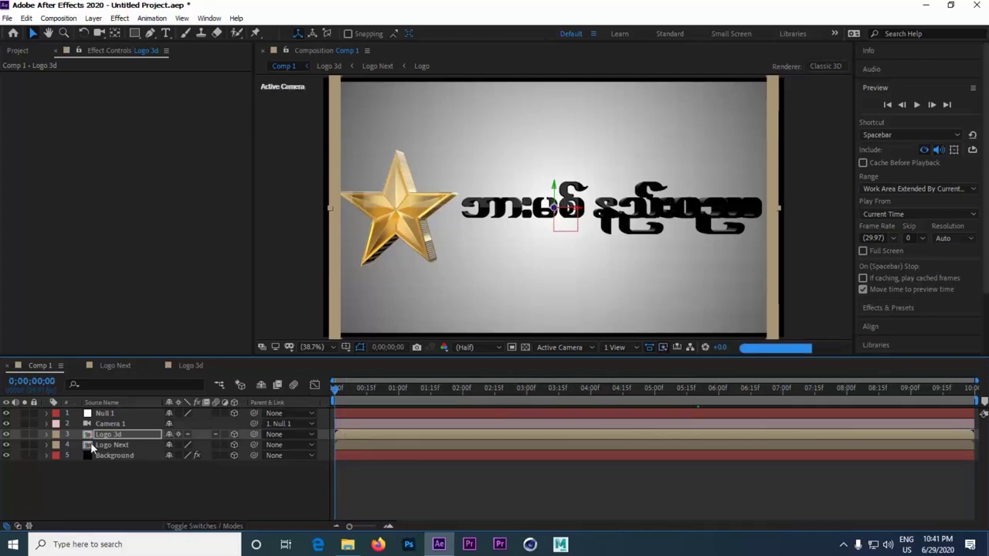
{"action": "left_click", "coordinate": [105, 414]}
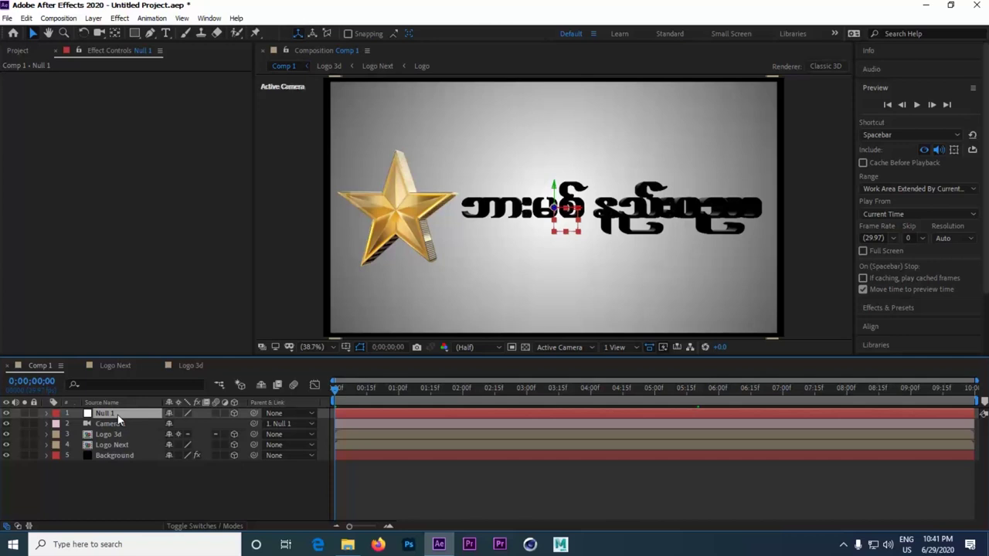
{"action": "key", "text": "r"}
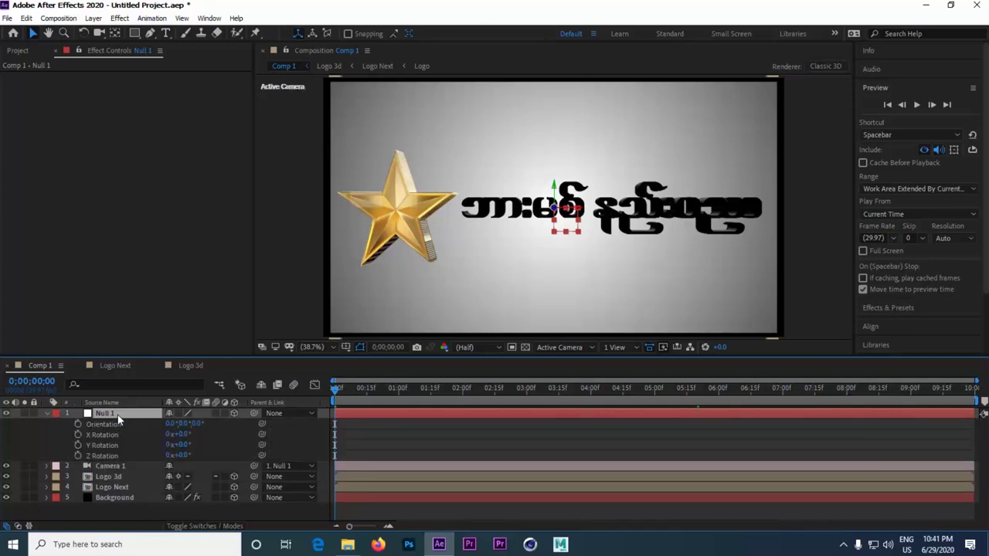
{"action": "left_click", "coordinate": [79, 446]}
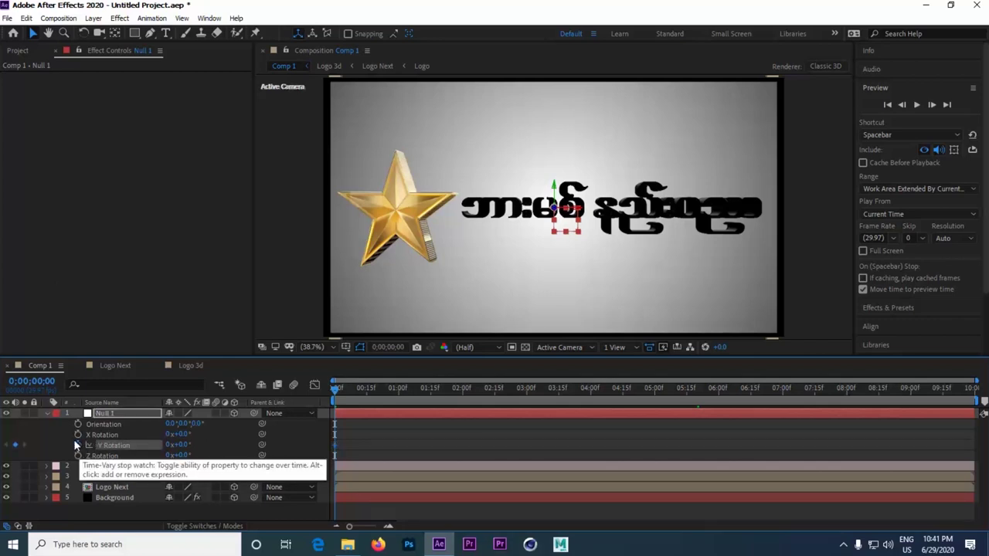
{"action": "left_click", "coordinate": [78, 435]}
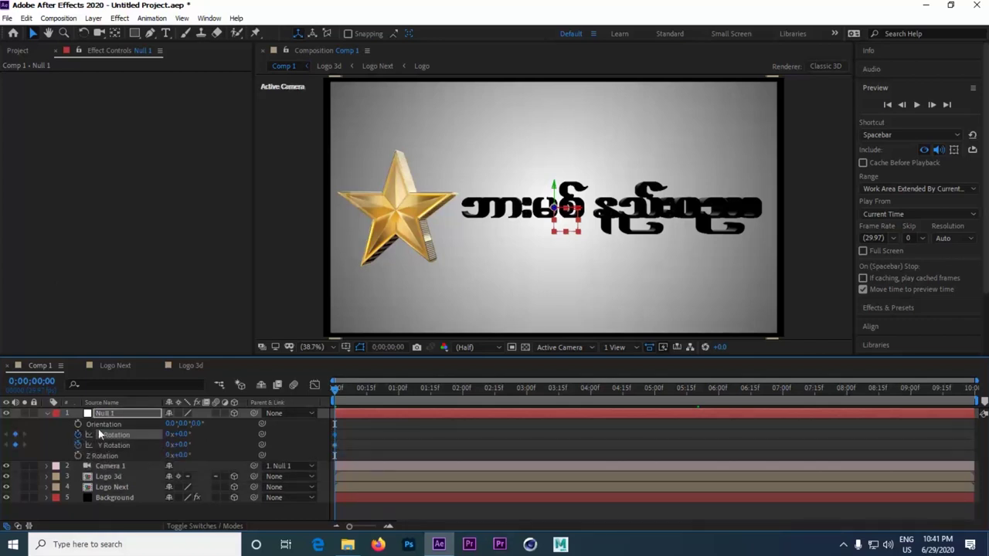
Step: Set Null 1's starting X Rotation to -45° and Y Rotation to 10°
{"action": "left_click", "coordinate": [182, 435]}
{"action": "key", "text": "Return"}
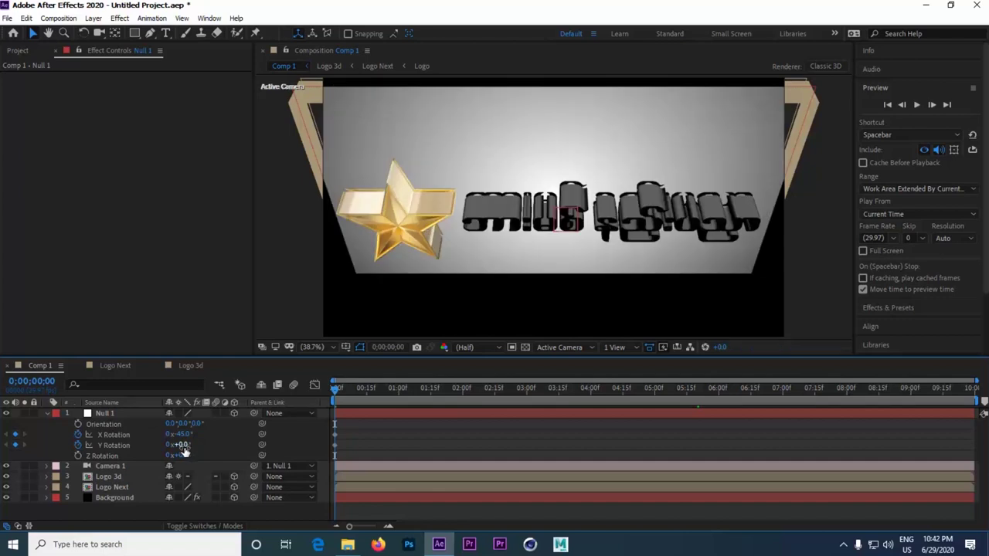
{"action": "left_click", "coordinate": [181, 446]}
{"action": "type", "text": "10"}
{"action": "key", "text": "Return"}
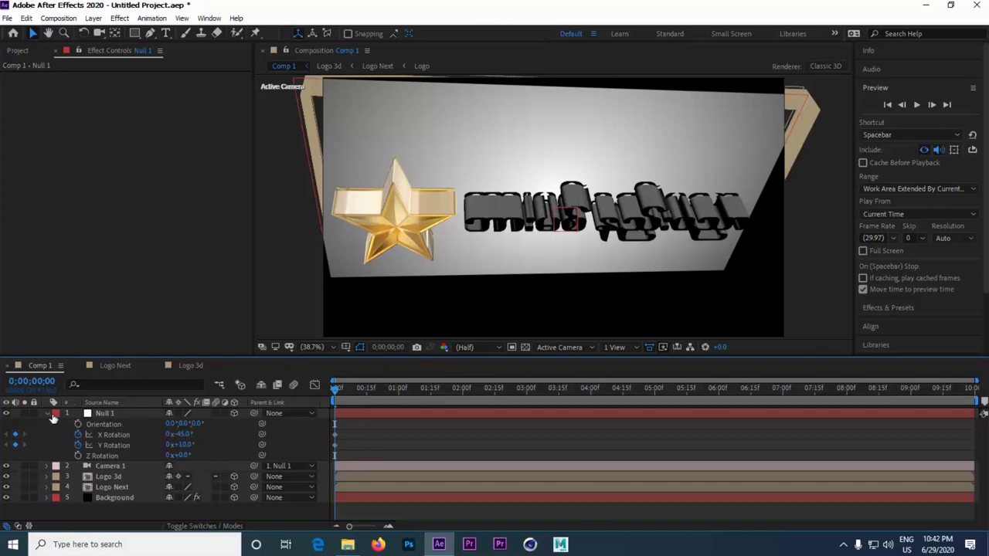
Step: Keyframe the Background layer's Scale at 0;00;00;00 and enlarge it to 421% so it fills the frame
{"action": "left_click", "coordinate": [517, 395]}
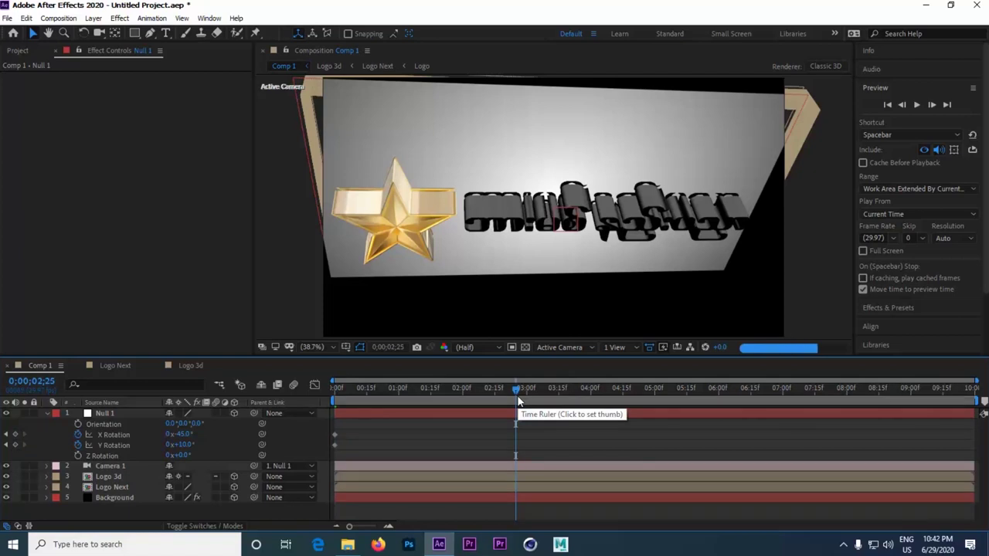
{"action": "left_click_drag", "start_coordinate": [344, 391], "coordinate": [296, 389]}
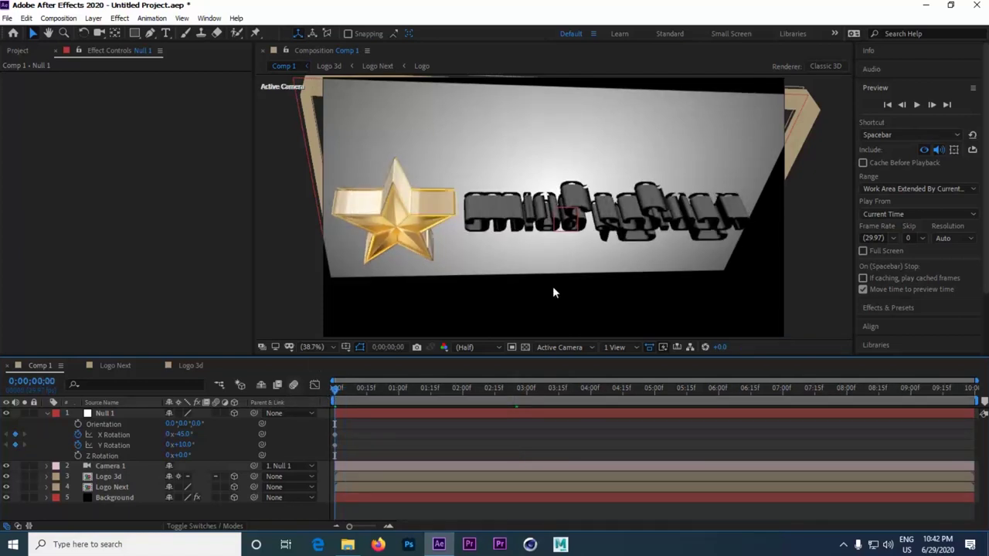
{"action": "left_click", "coordinate": [310, 347]}
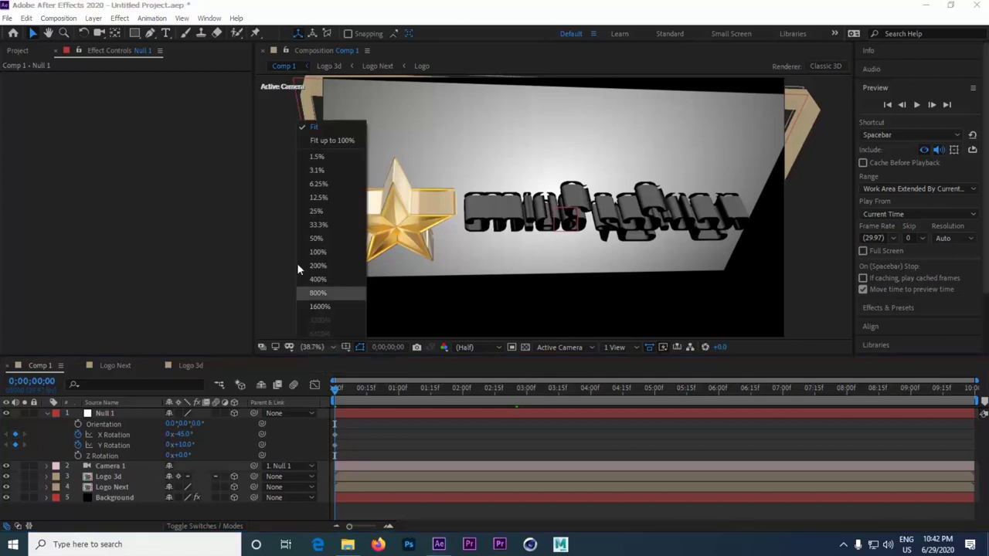
{"action": "left_click", "coordinate": [316, 210]}
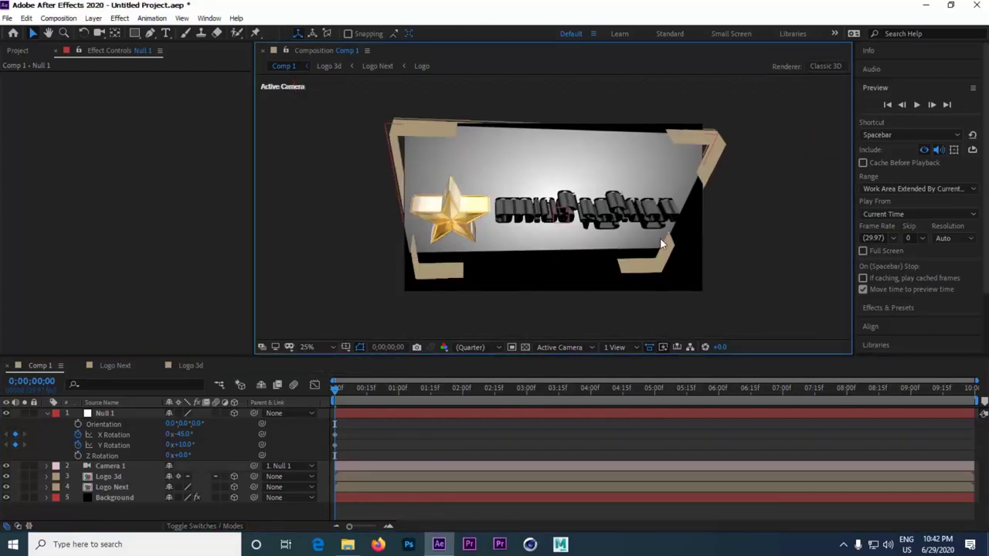
{"action": "left_click", "coordinate": [116, 498]}
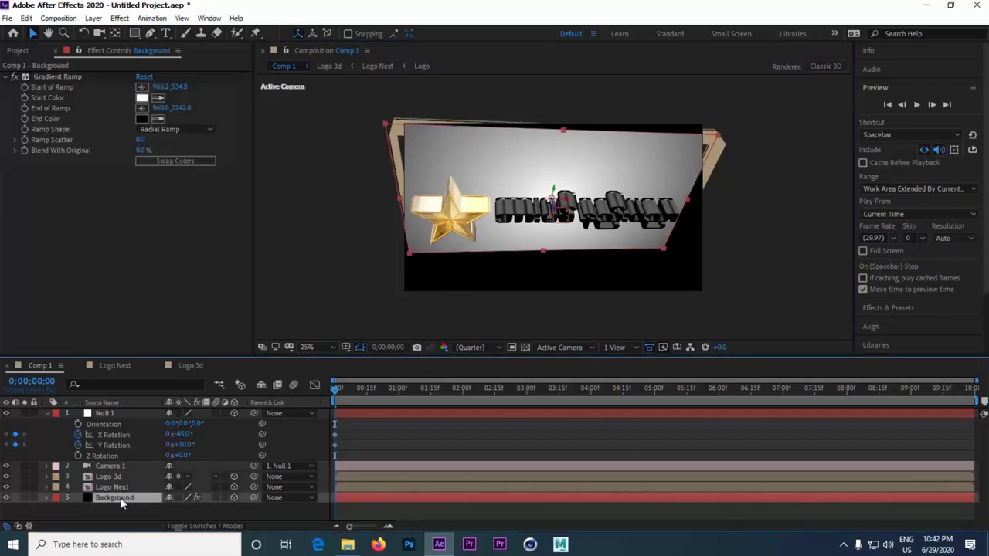
{"action": "key", "text": "s"}
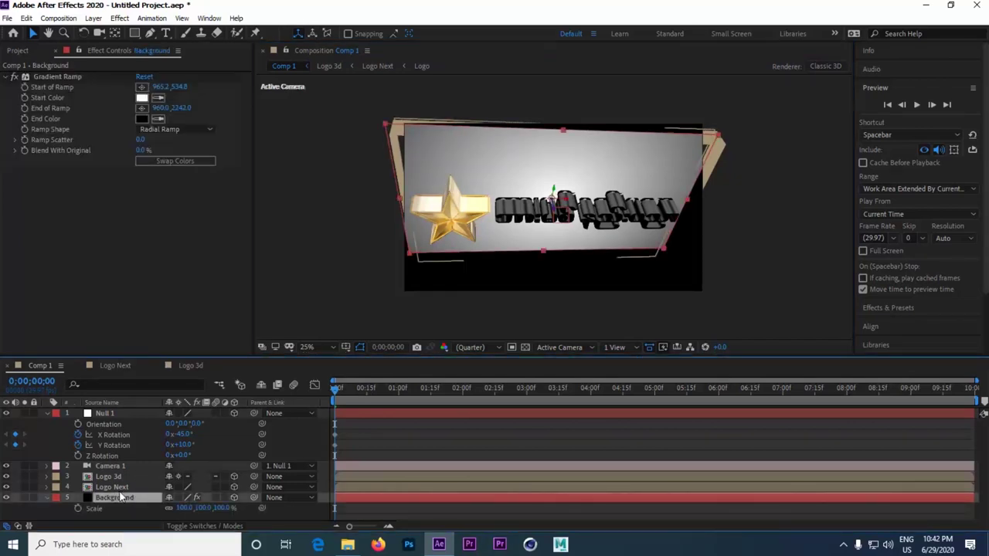
{"action": "left_click", "coordinate": [78, 508]}
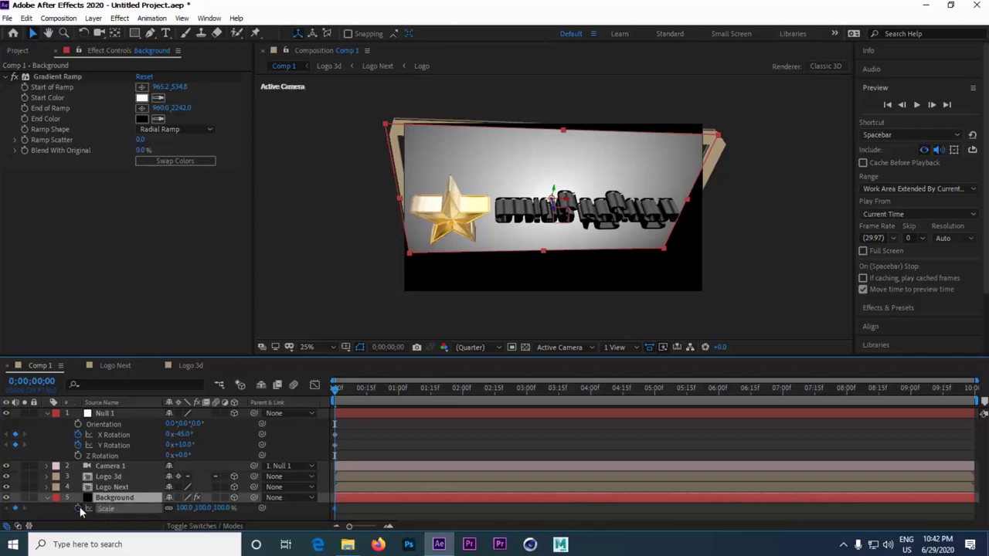
{"action": "left_click_drag", "start_coordinate": [205, 512], "coordinate": [401, 505]}
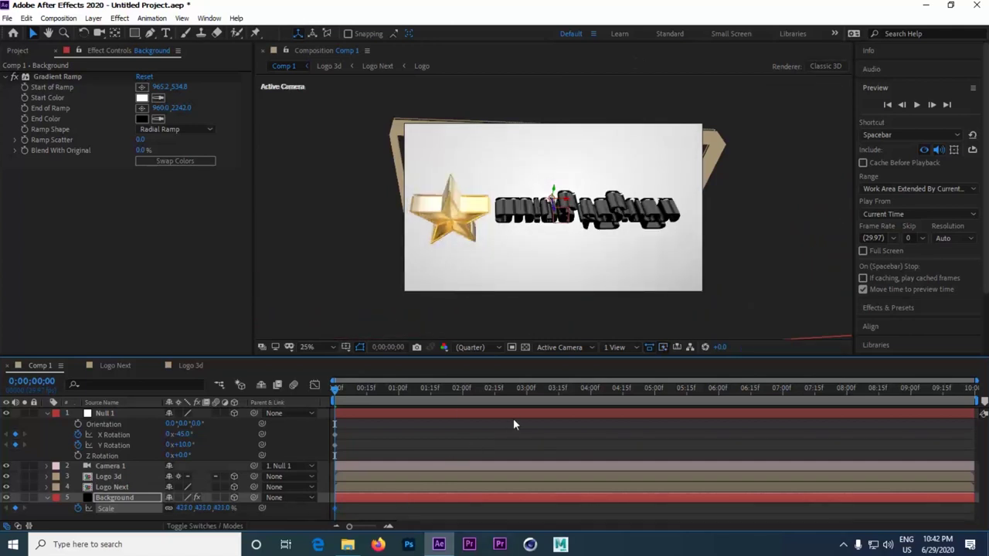
Step: At 0;00;03;15, set Null 1's X Rotation and Y Rotation to 0°
{"action": "left_click", "coordinate": [558, 393]}
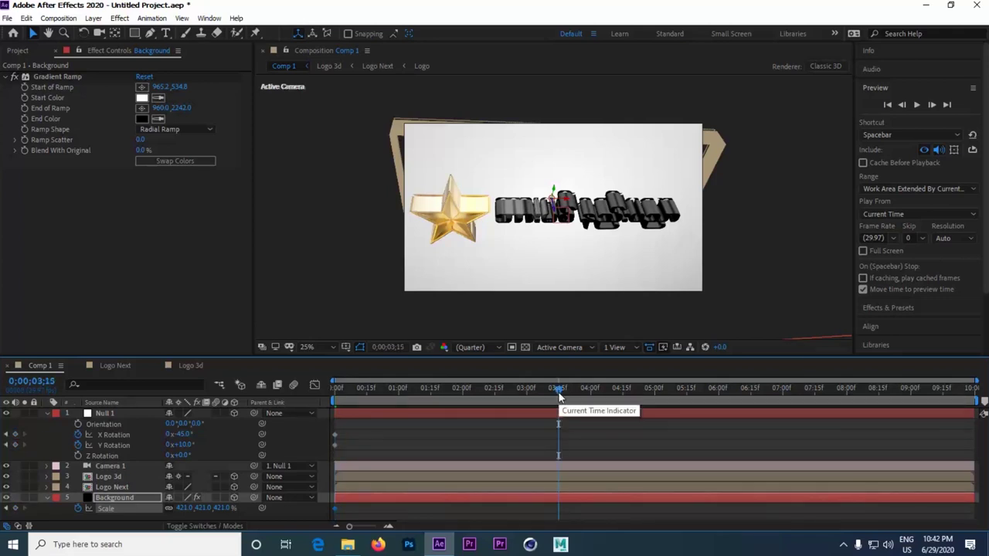
{"action": "left_click", "coordinate": [182, 436]}
{"action": "type", "text": "0"}
{"action": "key", "text": "Return"}
{"action": "left_click", "coordinate": [186, 445]}
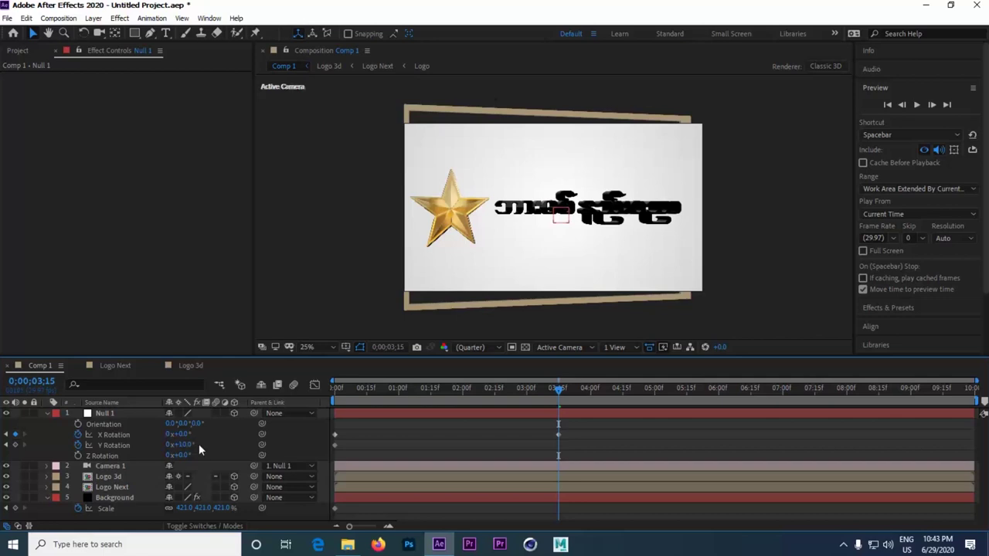
{"action": "type", "text": "0"}
{"action": "key", "text": "Return"}
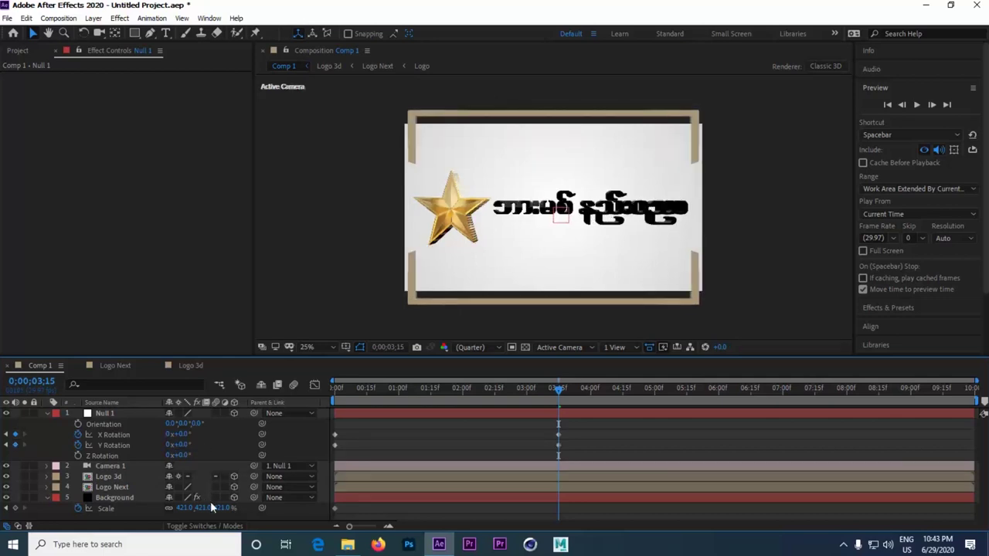
Step: Set the Background layer's Scale to 100% at 0;00;03;15 and return to the start of the composition
{"action": "left_click", "coordinate": [184, 507]}
{"action": "type", "text": "100"}
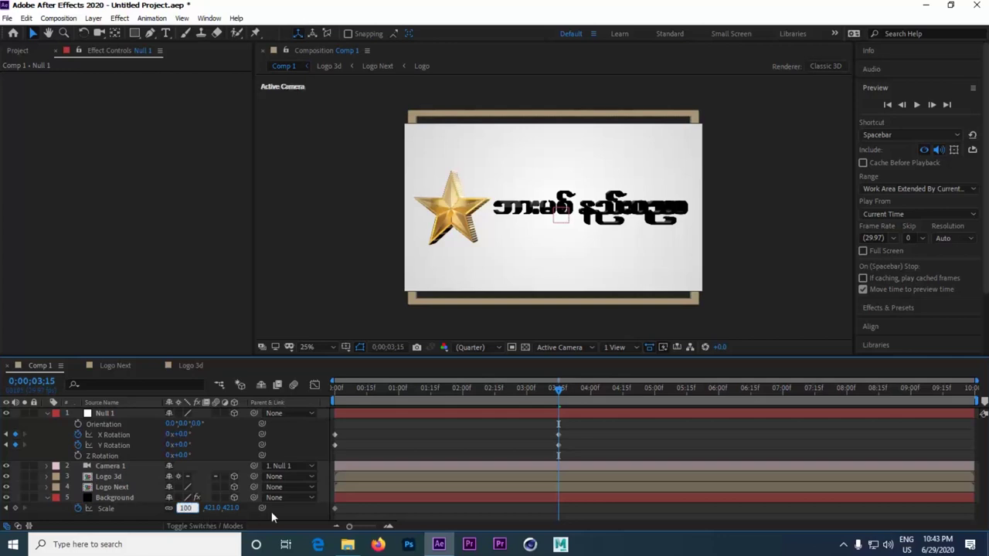
{"action": "key", "text": "Return"}
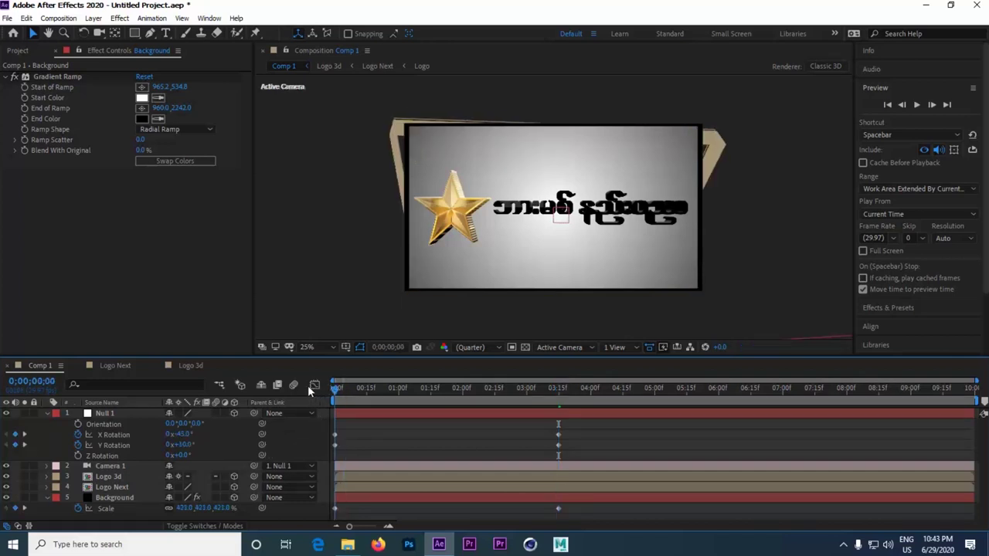
{"action": "key", "text": "Home"}
{"action": "key", "text": "s"}
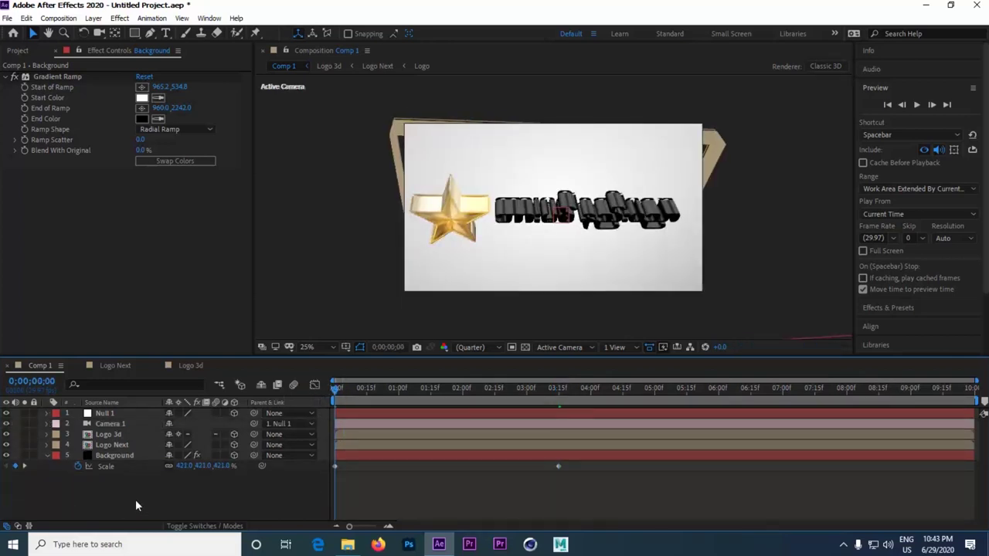
Step: Fit the composition in the viewer and preview the null rotation and background scaling from the start
{"action": "left_click", "coordinate": [312, 346]}
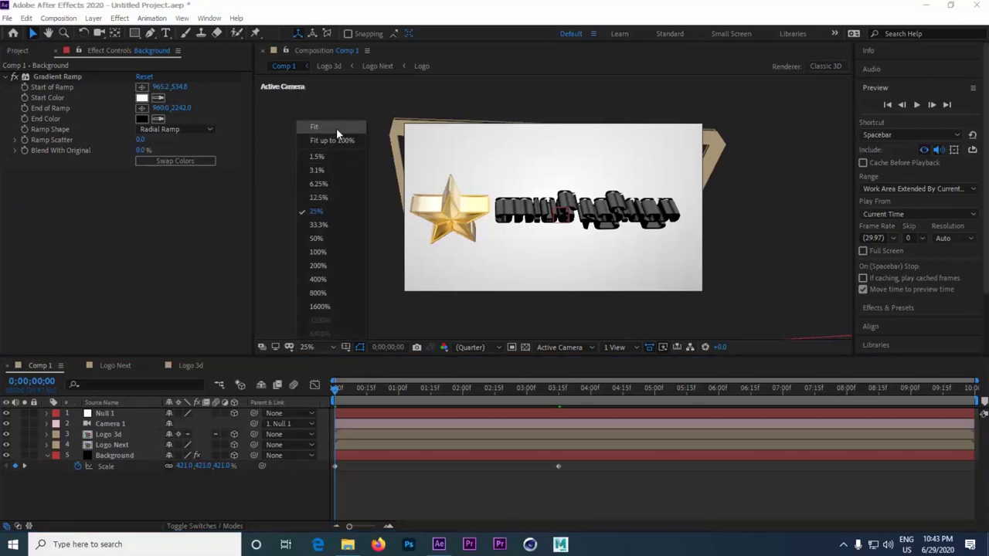
{"action": "left_click", "coordinate": [336, 128]}
{"action": "left_click", "coordinate": [917, 106]}
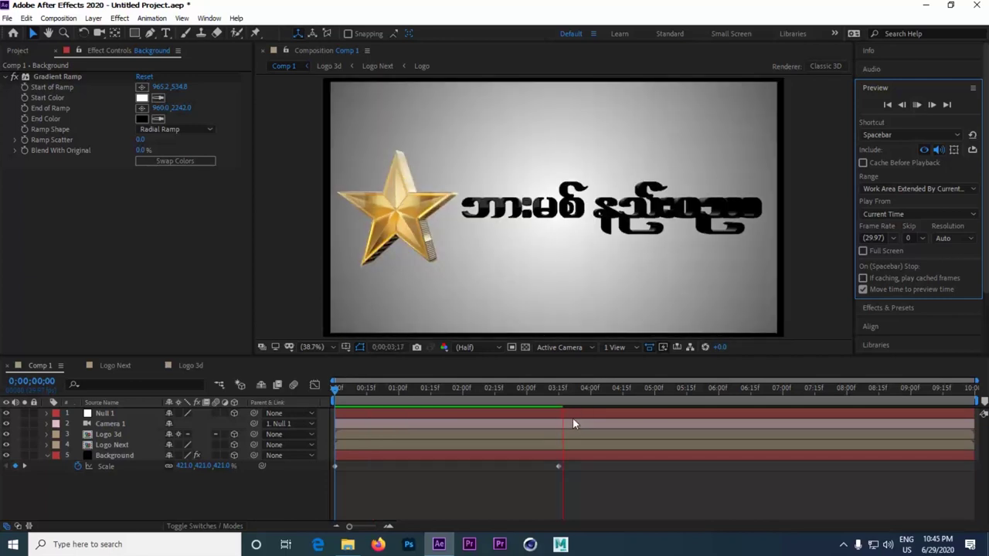
{"action": "left_click", "coordinate": [589, 485]}
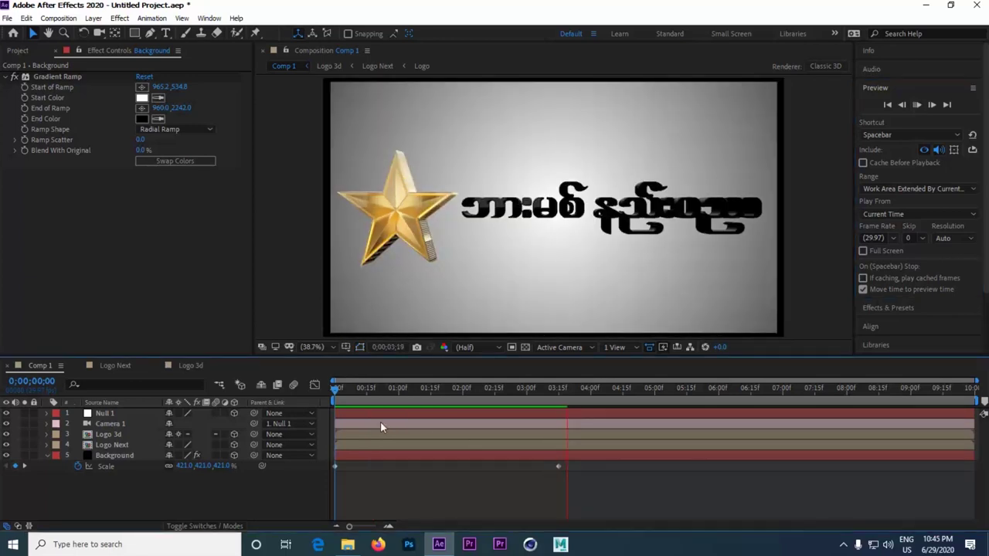
{"action": "left_click", "coordinate": [915, 104]}
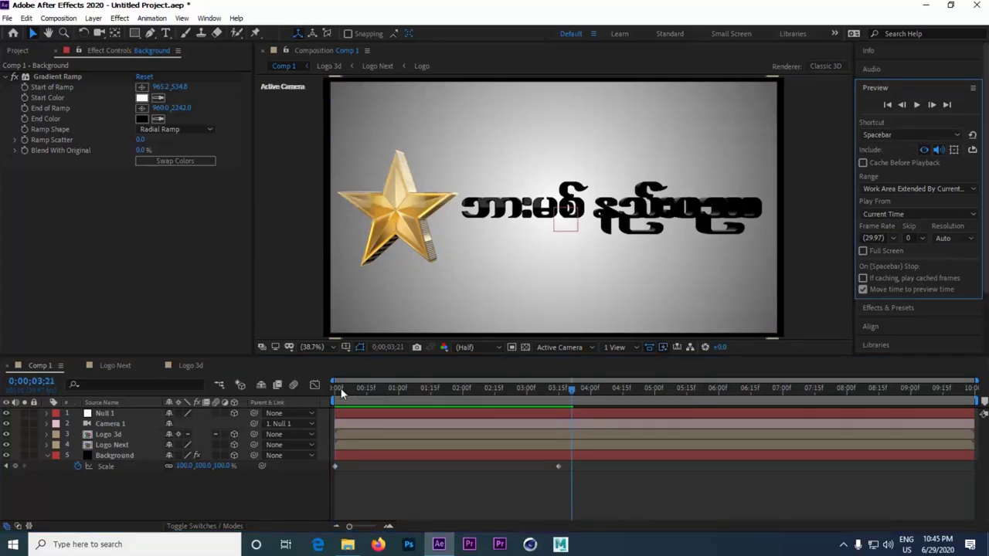
{"action": "left_click_drag", "start_coordinate": [342, 394], "coordinate": [298, 388]}
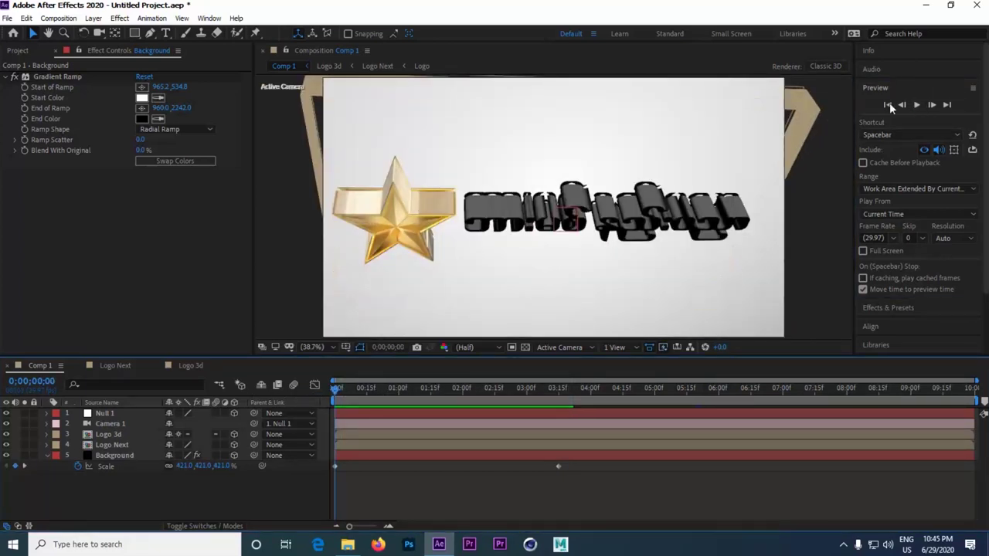
{"action": "left_click", "coordinate": [915, 105]}
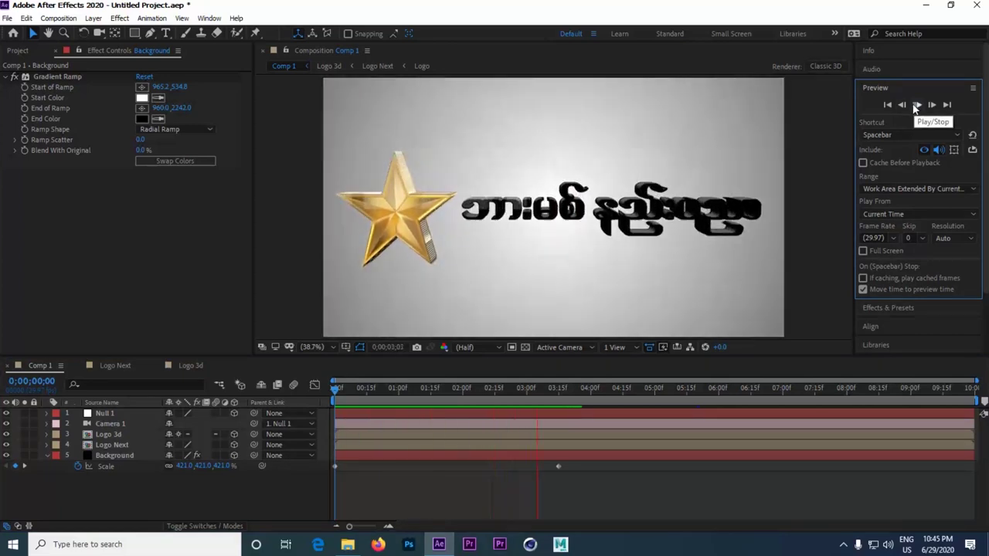
{"action": "left_click", "coordinate": [583, 479]}
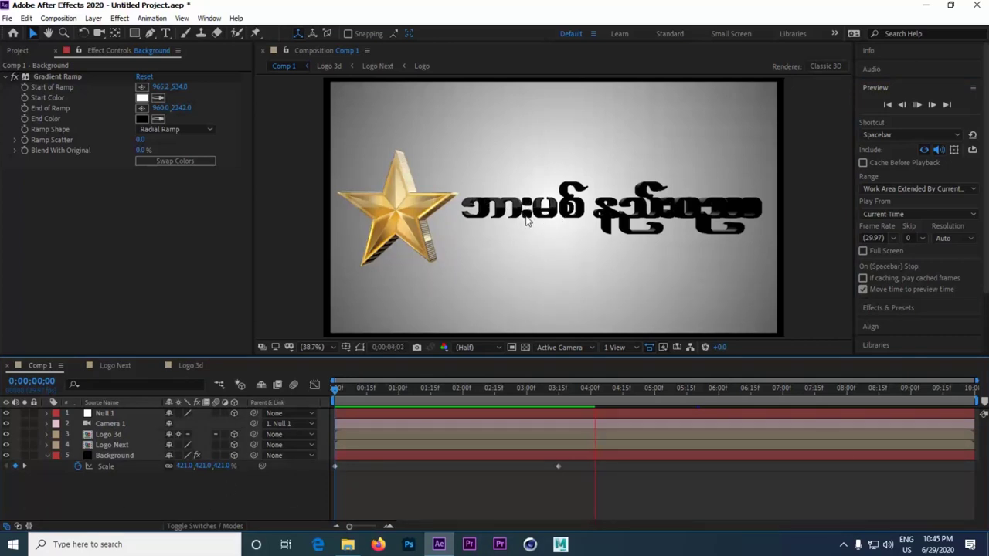
{"action": "left_click", "coordinate": [916, 104]}
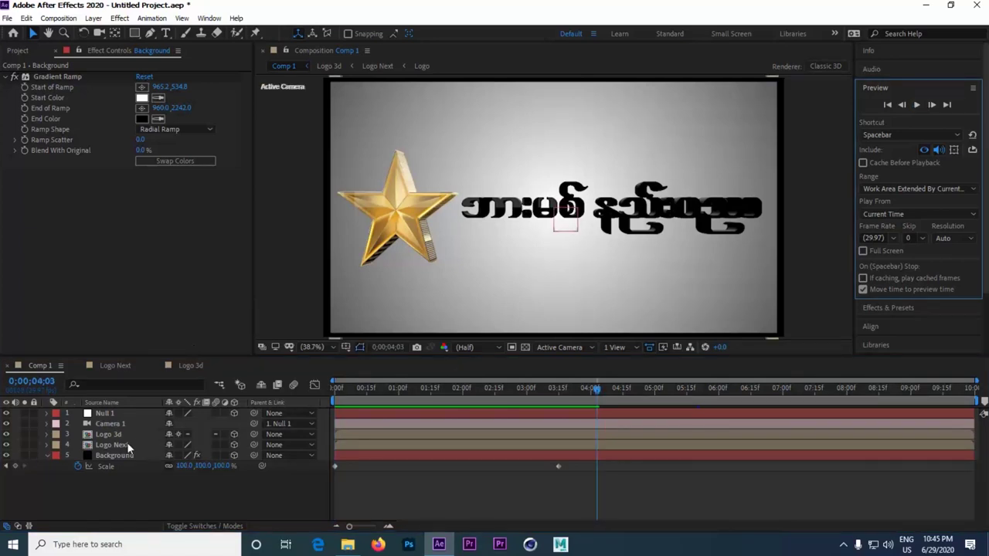
Step: Apply CC Radial Fast Blur to the Logo Next layer and set the Y value of its Center to 0
{"action": "left_click", "coordinate": [126, 444]}
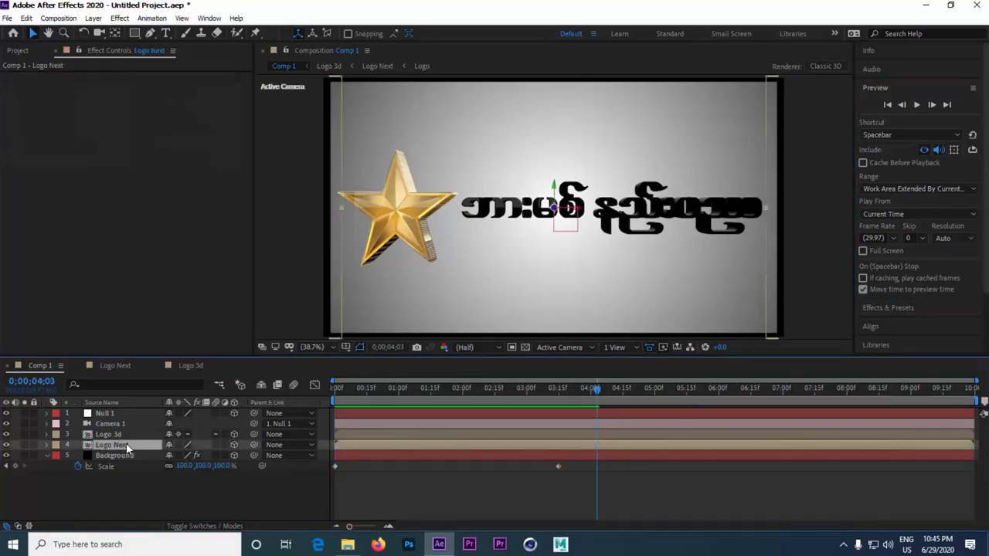
{"action": "left_click", "coordinate": [120, 19]}
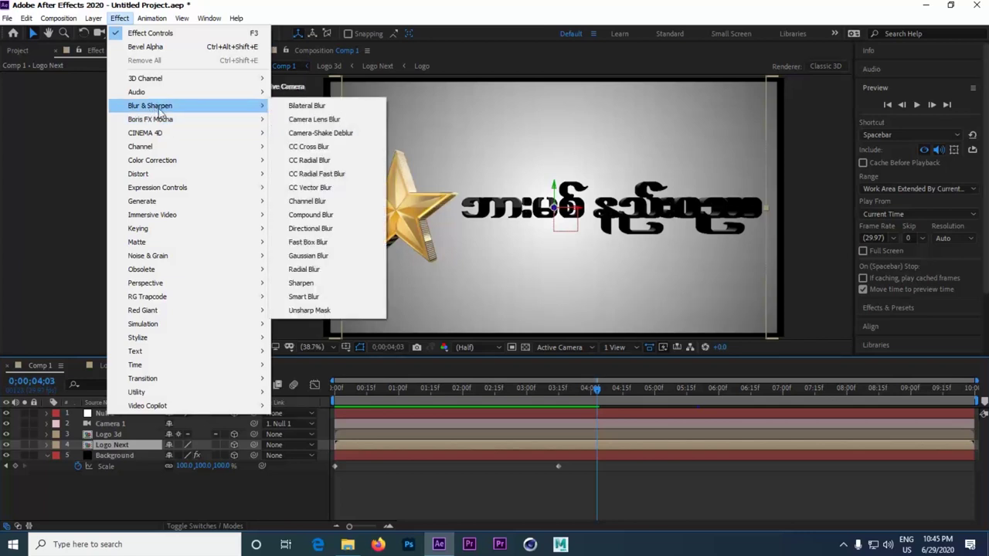
{"action": "left_click", "coordinate": [336, 176]}
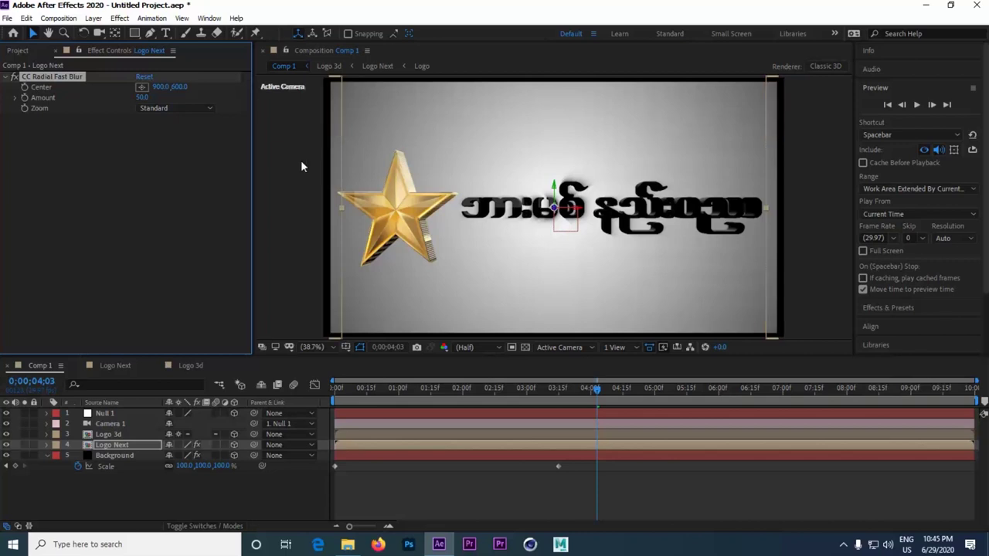
{"action": "left_click", "coordinate": [178, 87]}
{"action": "type", "text": "0"}
{"action": "key", "text": "Return"}
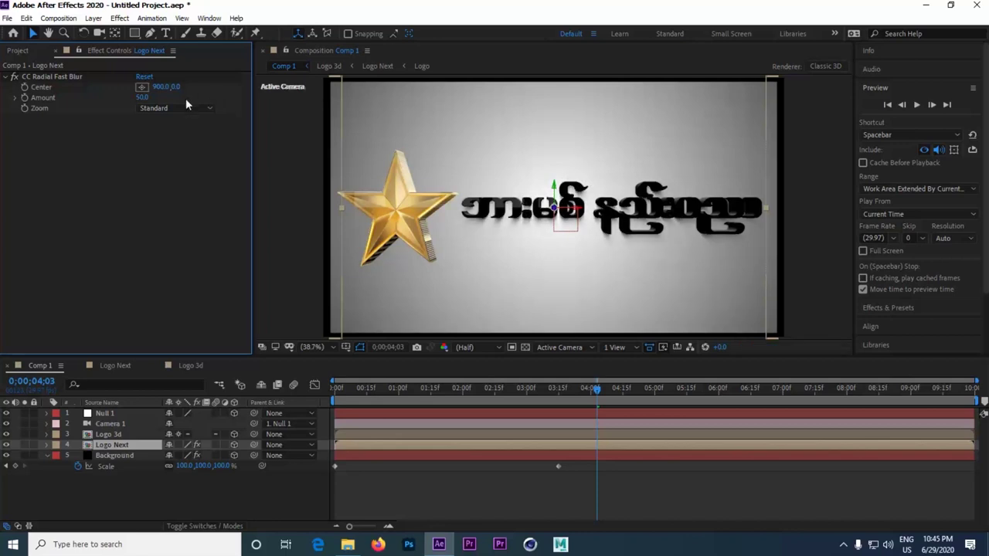
Step: Set the CC Radial Fast Blur Amount on the Logo Next layer to 80 and deselect the layer
{"action": "left_click", "coordinate": [143, 97]}
{"action": "type", "text": "8"}
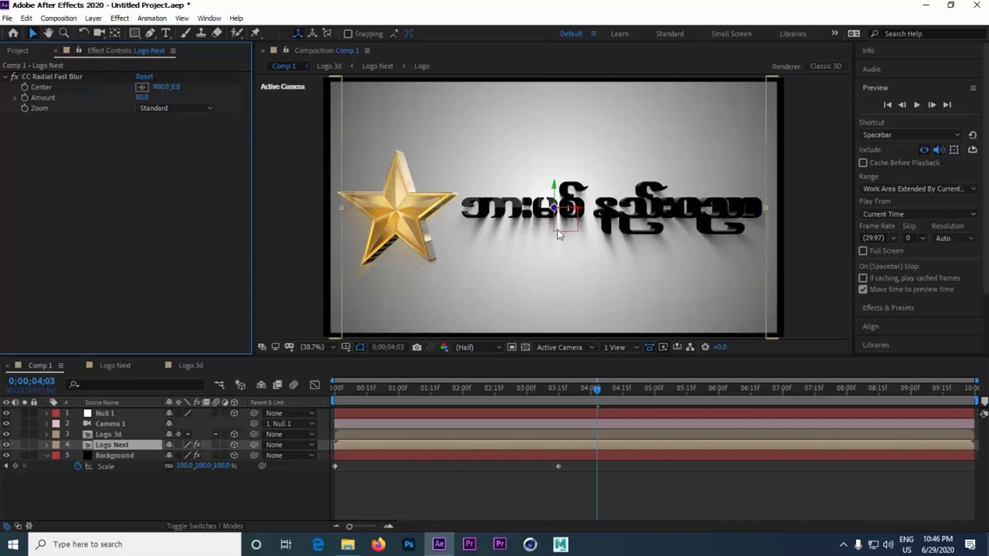
{"action": "left_click", "coordinate": [402, 495]}
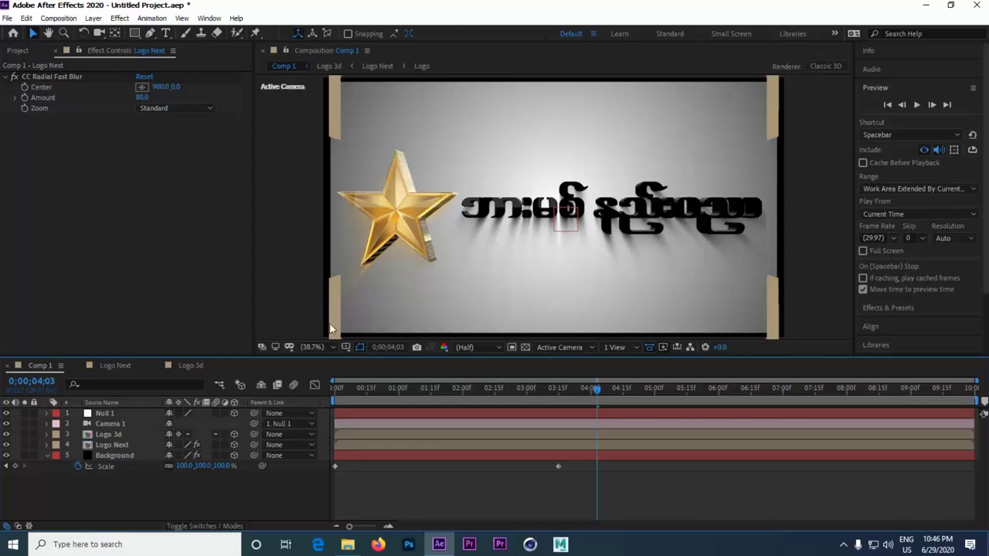
Step: Preview the logo animation from the start of the composition to check the radial-blurred shadow
{"action": "left_click_drag", "start_coordinate": [350, 386], "coordinate": [285, 386]}
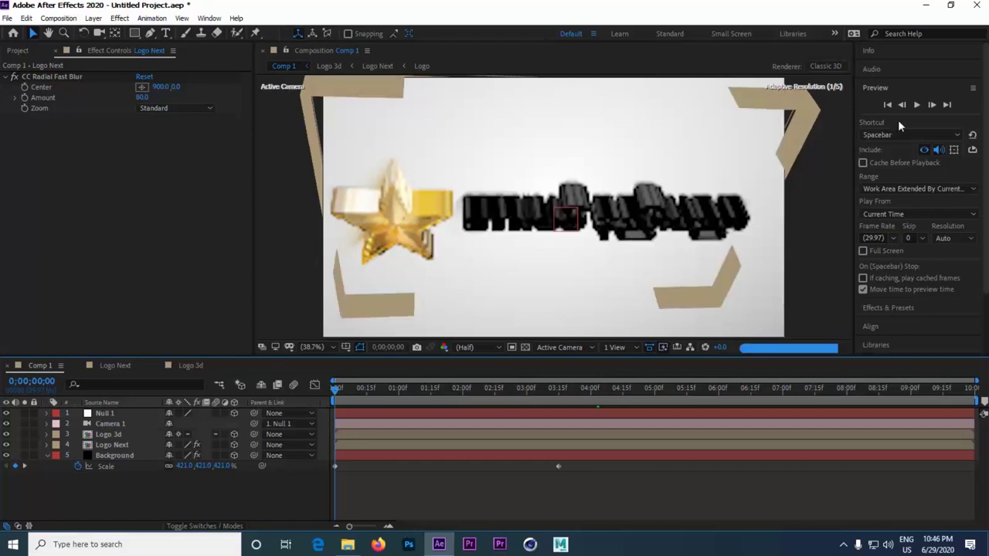
{"action": "left_click", "coordinate": [915, 106]}
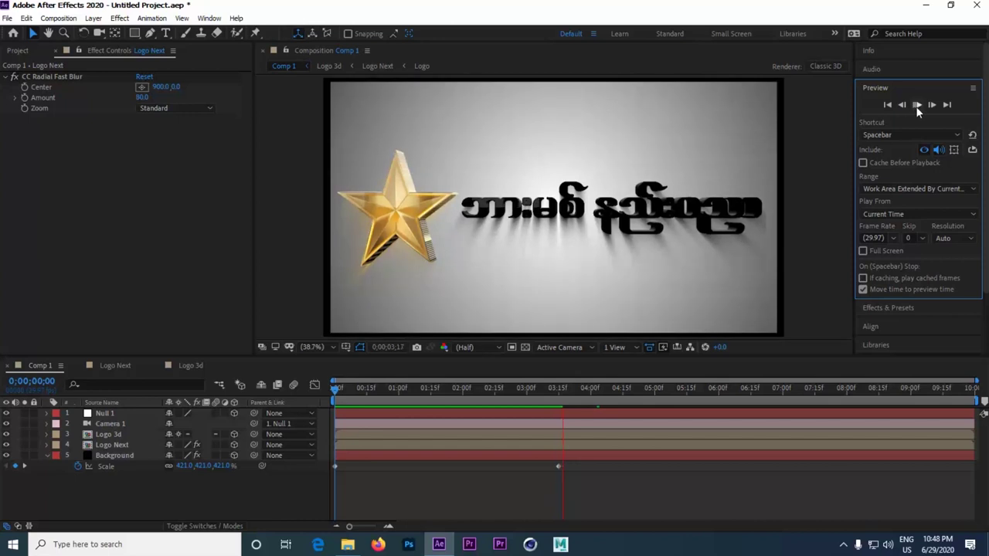
{"action": "left_click", "coordinate": [917, 107]}
{"action": "left_click", "coordinate": [917, 105]}
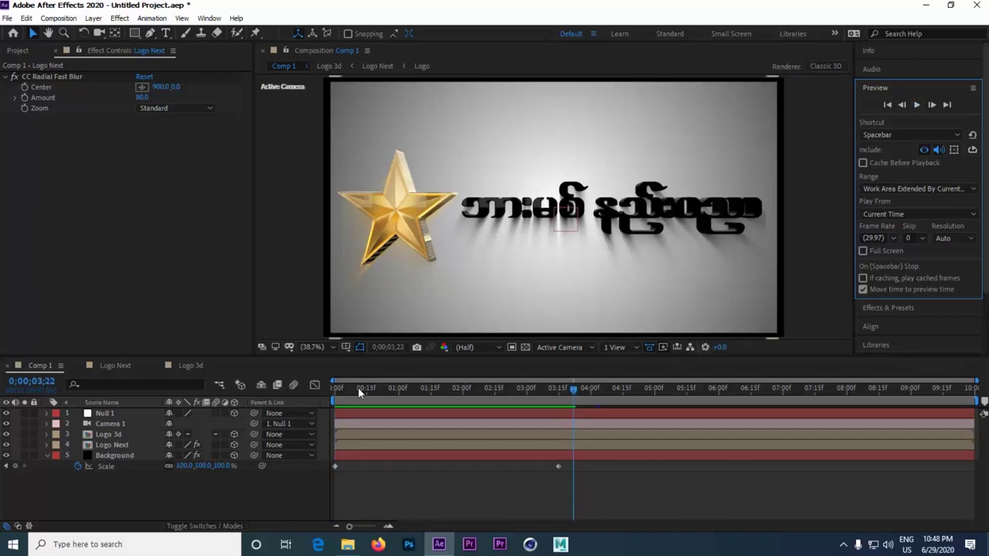
{"action": "left_click_drag", "start_coordinate": [357, 387], "coordinate": [279, 395]}
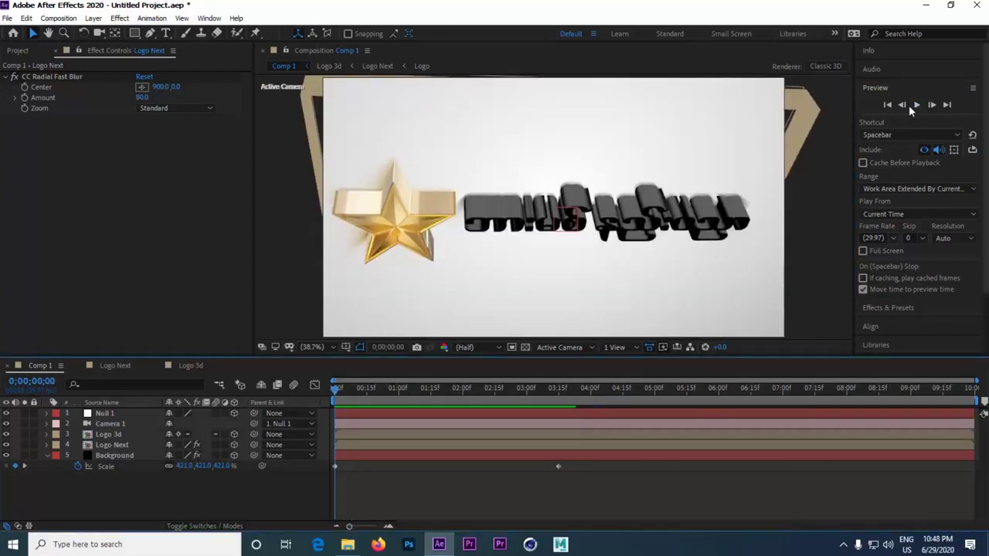
{"action": "left_click", "coordinate": [916, 105]}
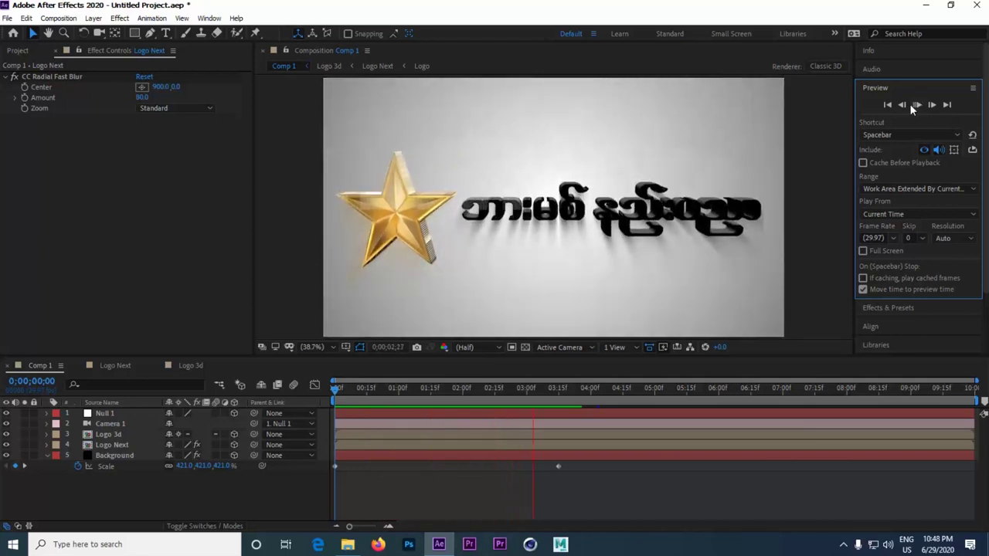
{"action": "left_click", "coordinate": [917, 106]}
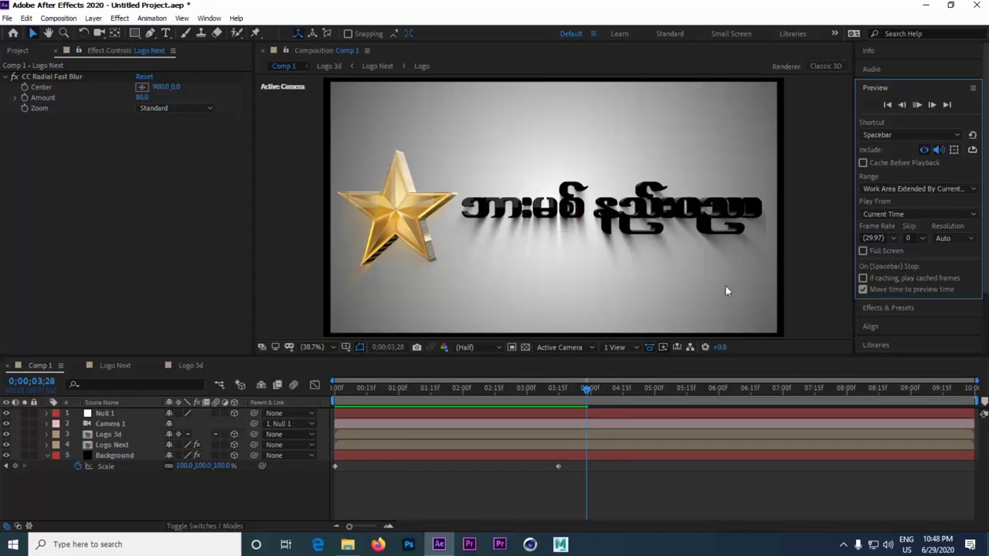
{"action": "left_click", "coordinate": [920, 106]}
{"action": "left_click", "coordinate": [920, 106]}
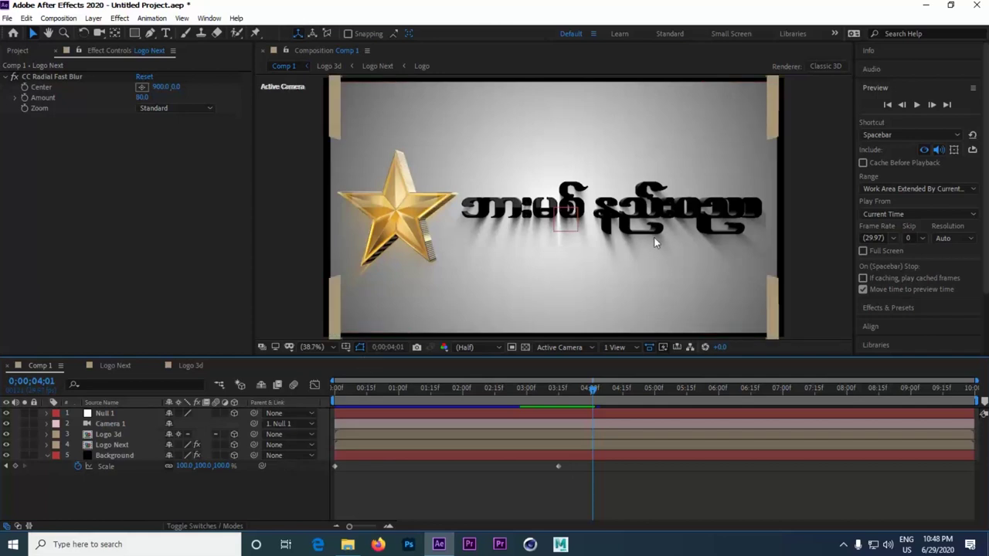
Step: Create a solid layer named Optical Flares and apply the Video Copilot Optical Flares effect to it
{"action": "right_click", "coordinate": [130, 510]}
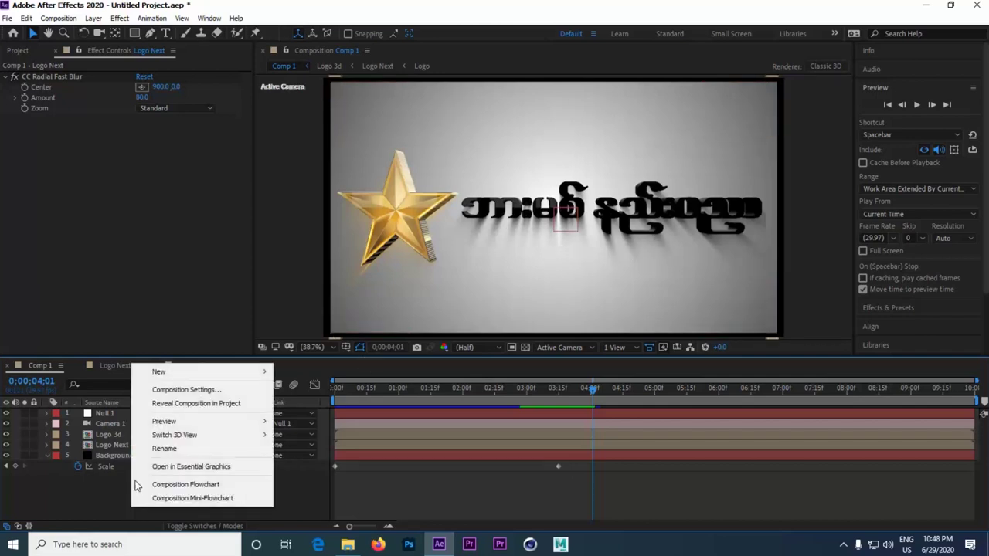
{"action": "mouse_move", "coordinate": [171, 374]}
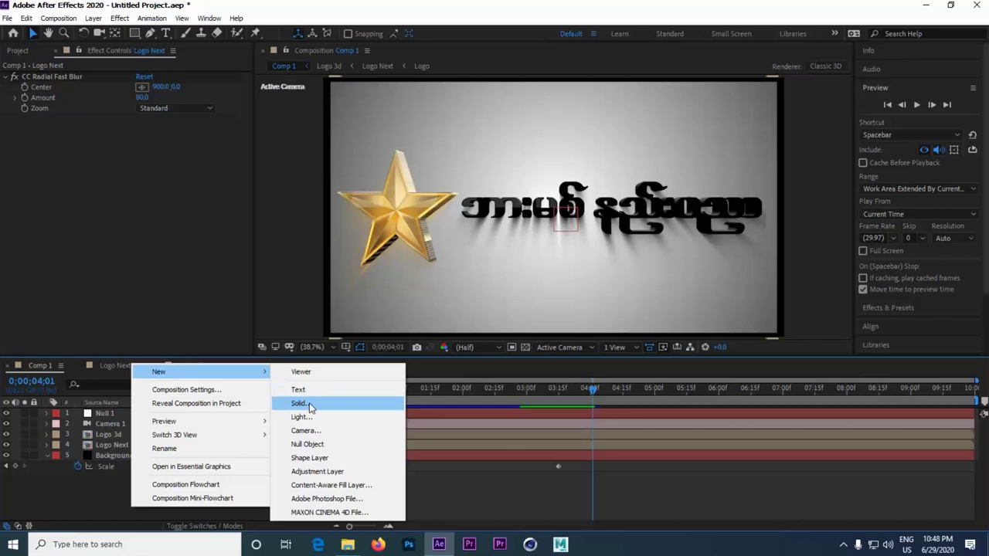
{"action": "left_click", "coordinate": [305, 403]}
{"action": "type", "text": "Optical Flares"}
{"action": "key", "text": "Return"}
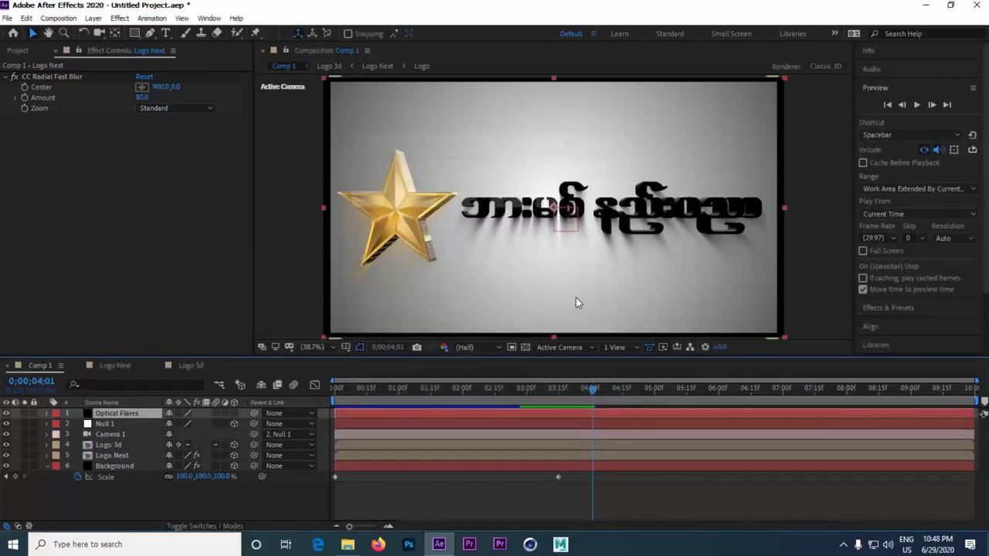
{"action": "left_click", "coordinate": [119, 18]}
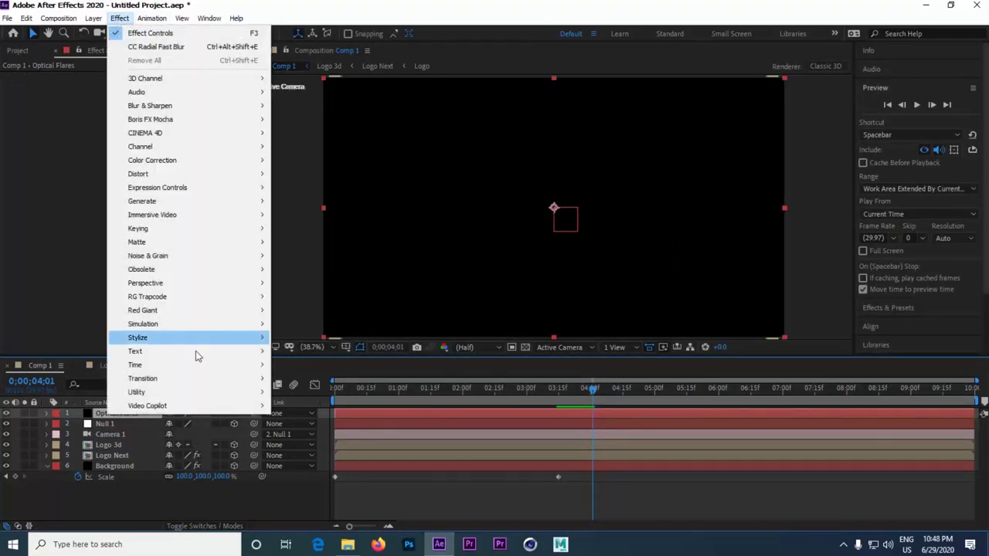
{"action": "mouse_move", "coordinate": [199, 405]}
{"action": "left_click", "coordinate": [292, 407]}
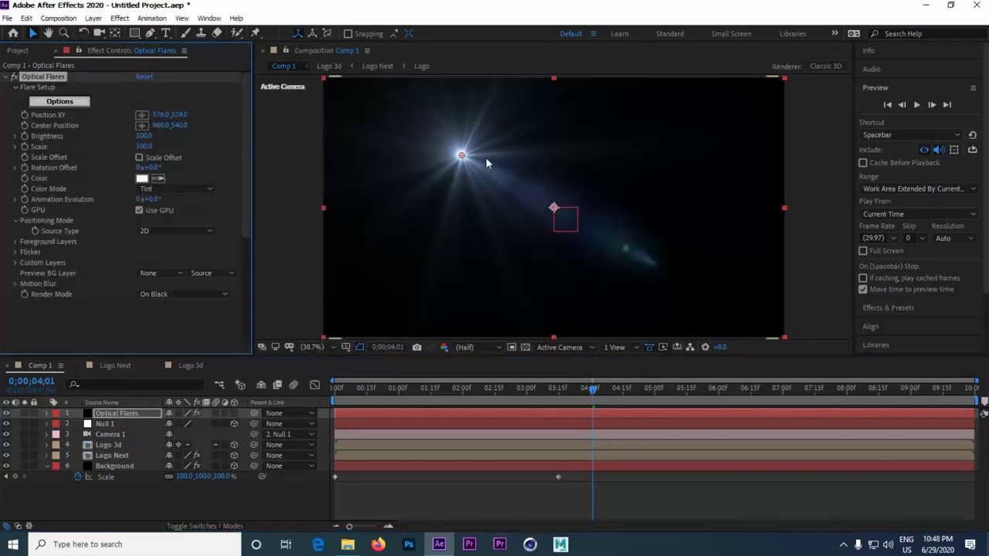
Step: In the Optical Flares options, load the blue horizontal-streak flare from the Light presets and accept it
{"action": "left_click", "coordinate": [72, 108]}
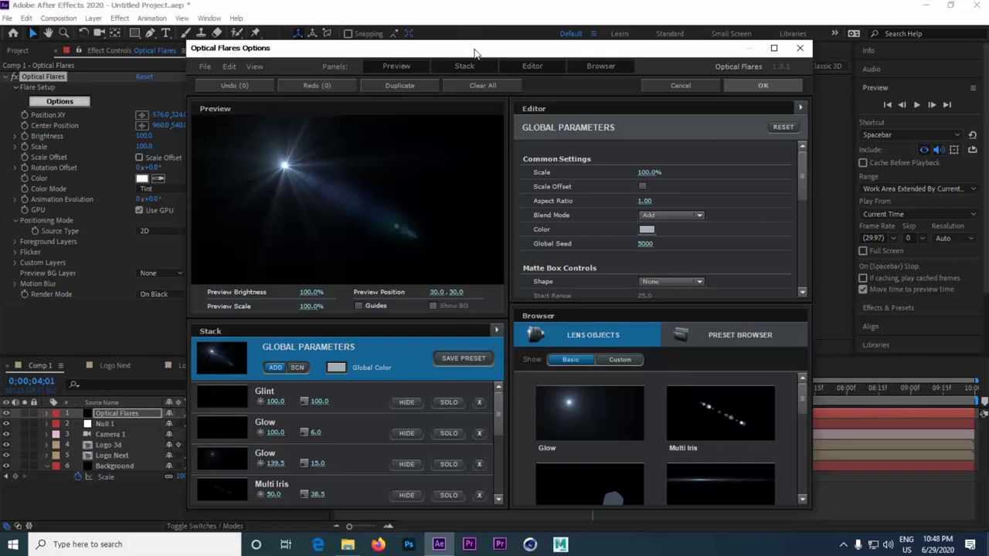
{"action": "left_click_drag", "start_coordinate": [472, 48], "coordinate": [464, 21]}
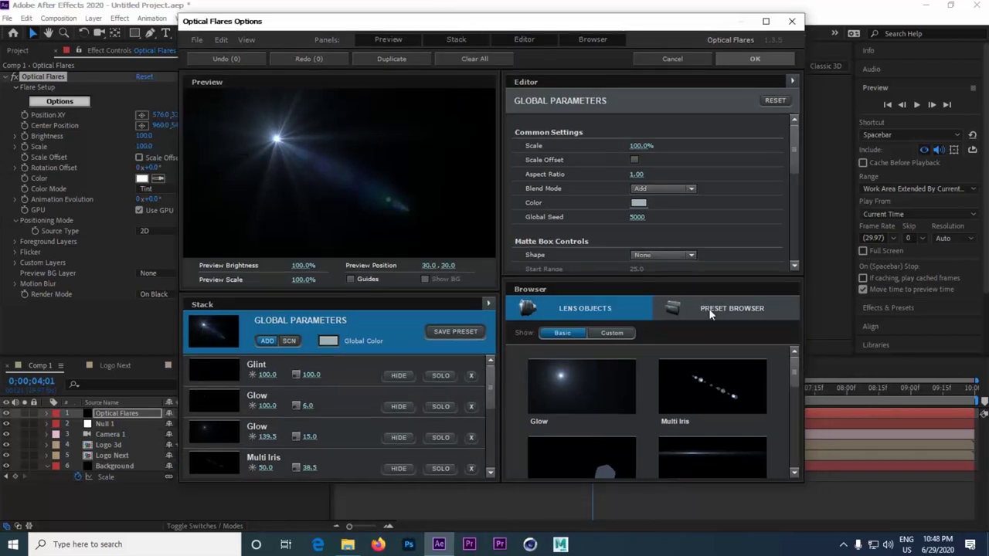
{"action": "left_click", "coordinate": [753, 313]}
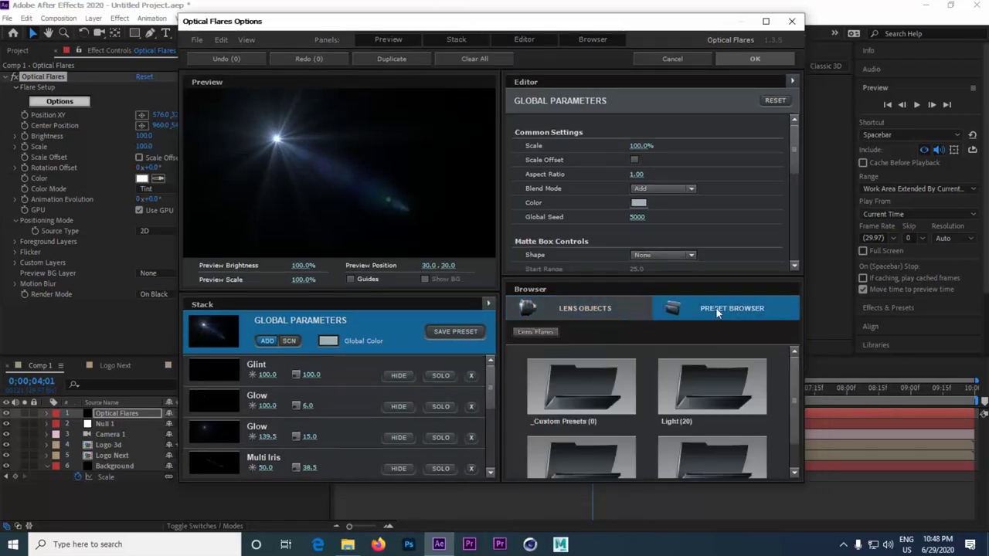
{"action": "left_click", "coordinate": [703, 385]}
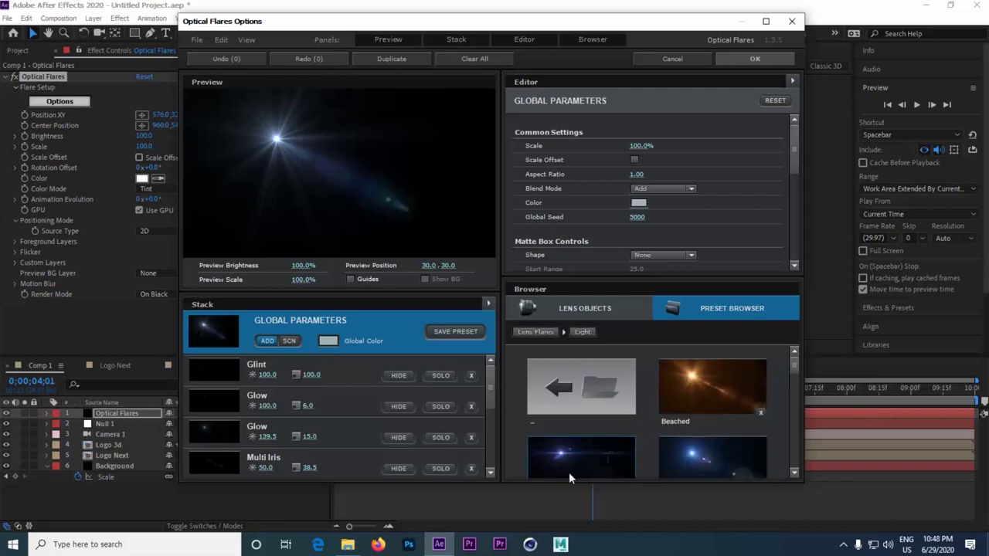
{"action": "left_click", "coordinate": [586, 452]}
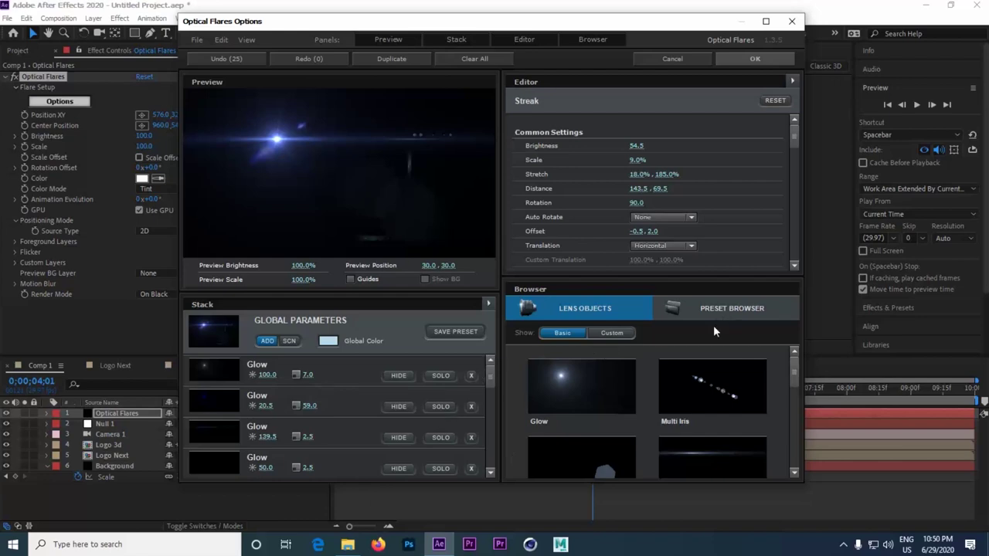
{"action": "left_click", "coordinate": [756, 60]}
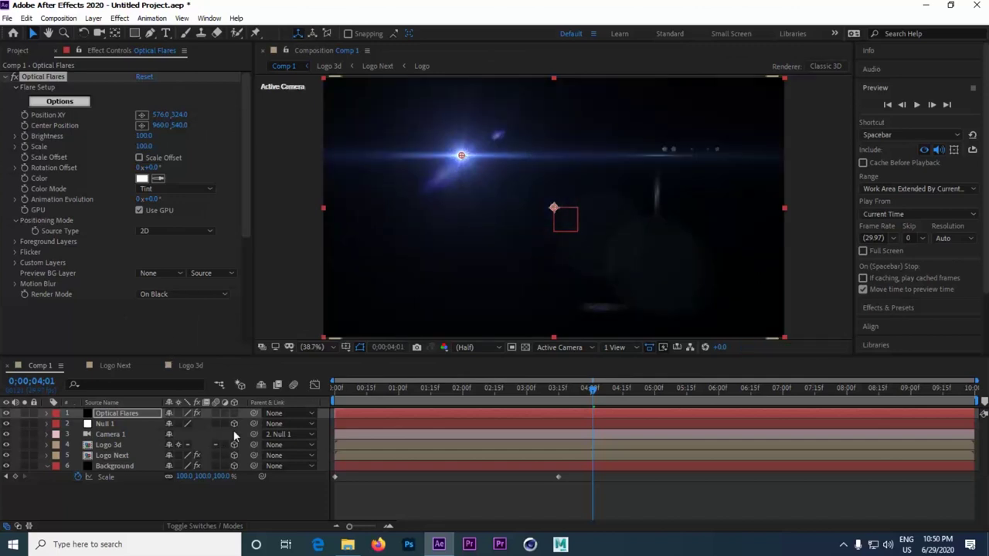
Step: Set the blending mode of the Optical Flares layer to Add
{"action": "left_click", "coordinate": [227, 526]}
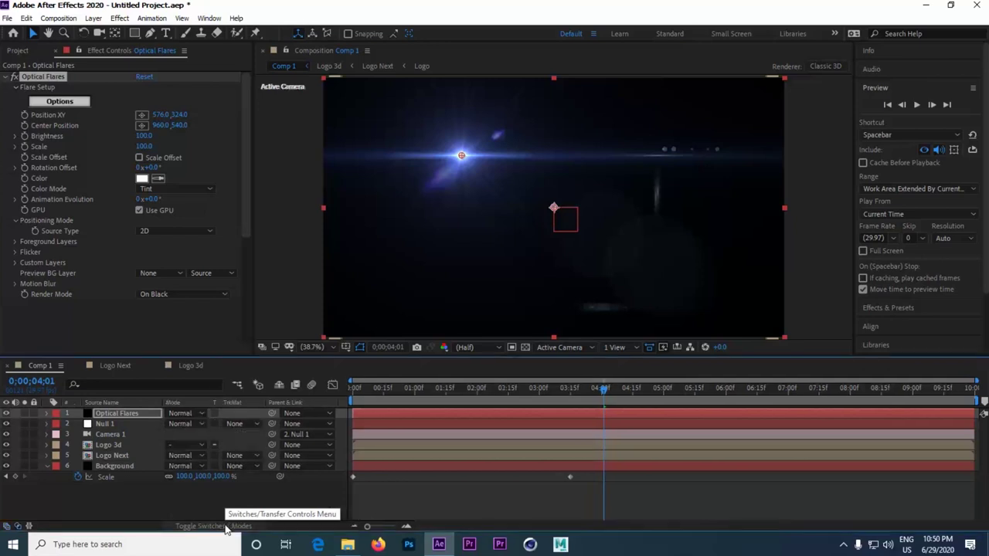
{"action": "left_click", "coordinate": [199, 413]}
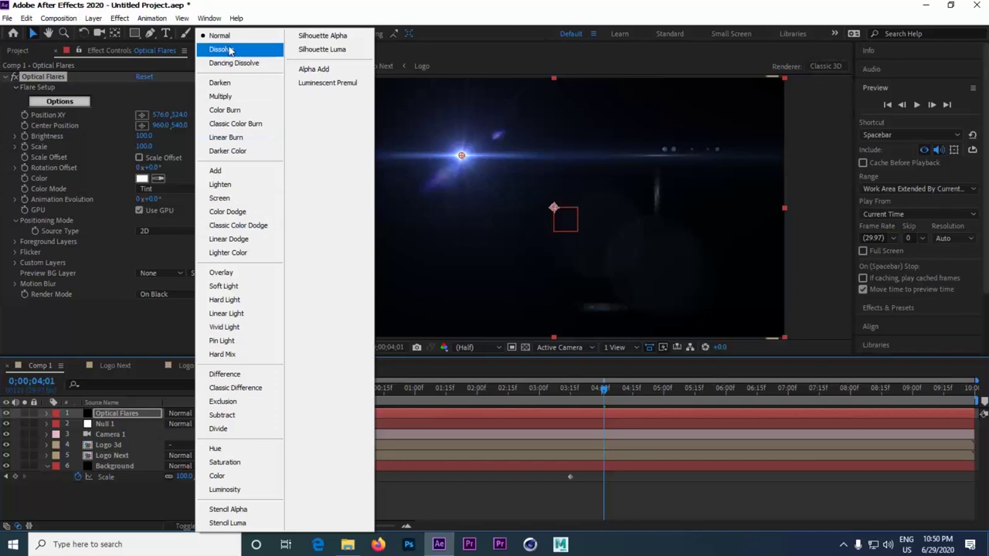
{"action": "left_click", "coordinate": [229, 50]}
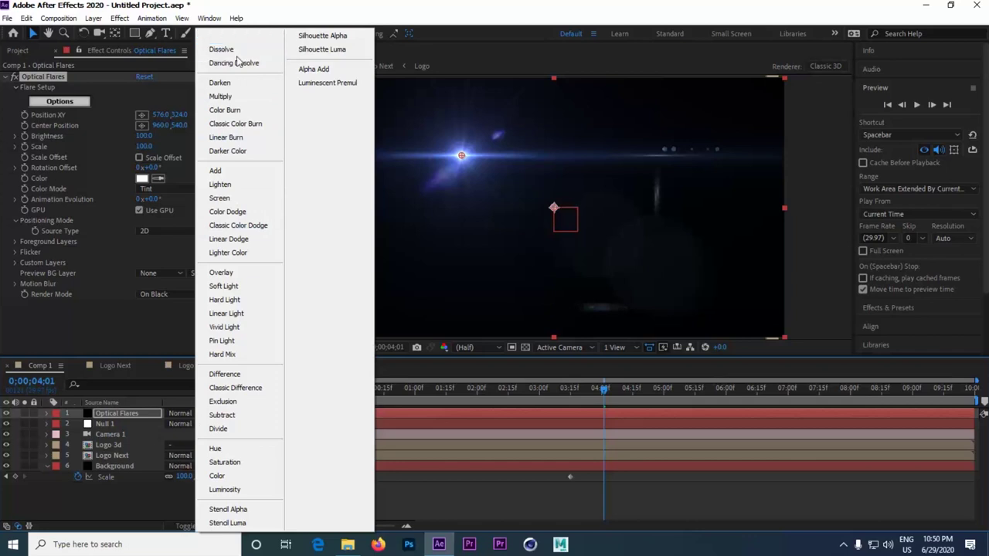
{"action": "left_click", "coordinate": [228, 174]}
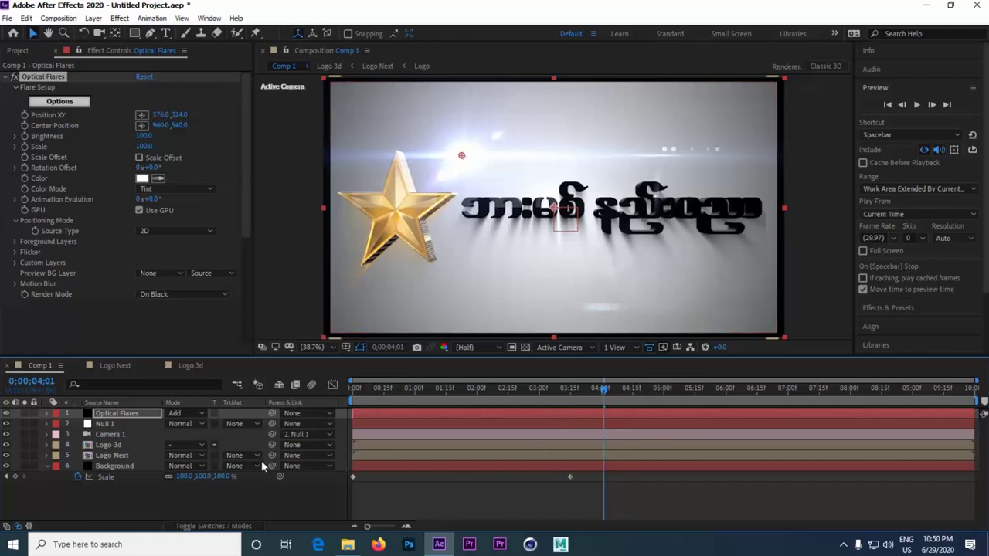
Step: At 0;00;03;14, enable keyframing for the flare's Position XY, Center Position, Brightness and Scale
{"action": "left_click", "coordinate": [570, 391]}
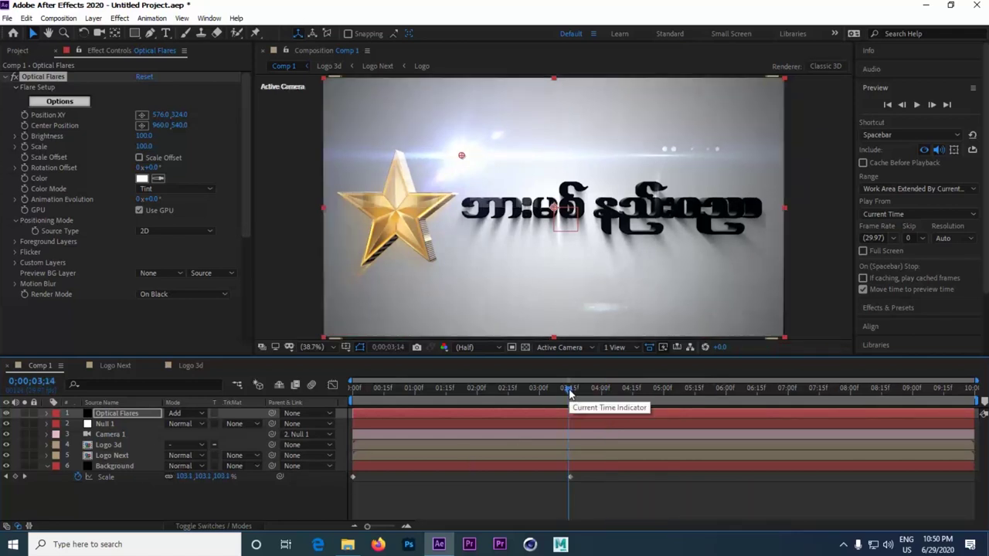
{"action": "left_click", "coordinate": [25, 148]}
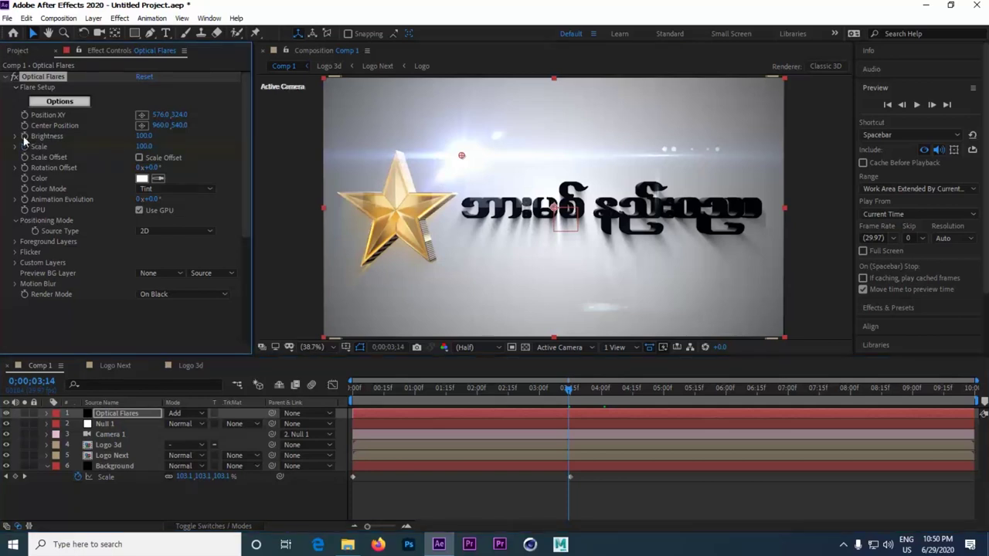
{"action": "left_click", "coordinate": [24, 136]}
Step: Set the flare's Brightness and Scale to 0 at 0;00;03;14
{"action": "left_click", "coordinate": [143, 136]}
{"action": "type", "text": "0"}
{"action": "left_click", "coordinate": [162, 141]}
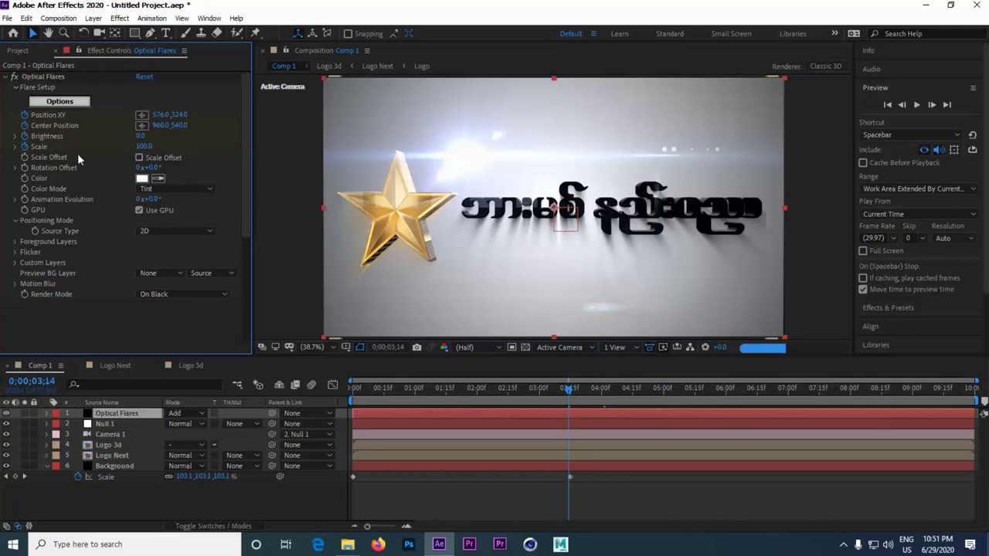
{"action": "left_click", "coordinate": [144, 146]}
{"action": "type", "text": "0"}
{"action": "key", "text": "Return"}
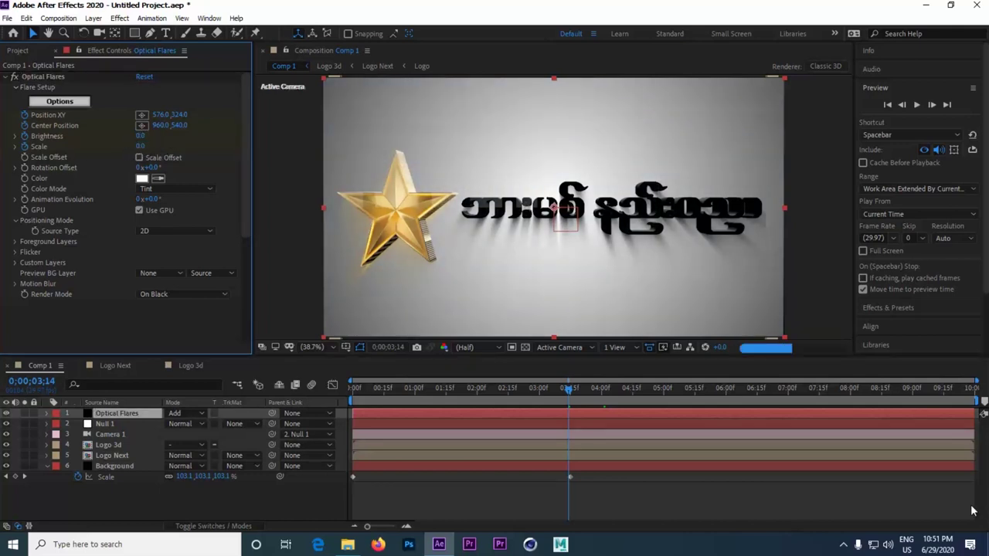
Step: Reveal the keyframed properties of the Optical Flares layer and bring the current time back near their keyframes
{"action": "left_click", "coordinate": [972, 390]}
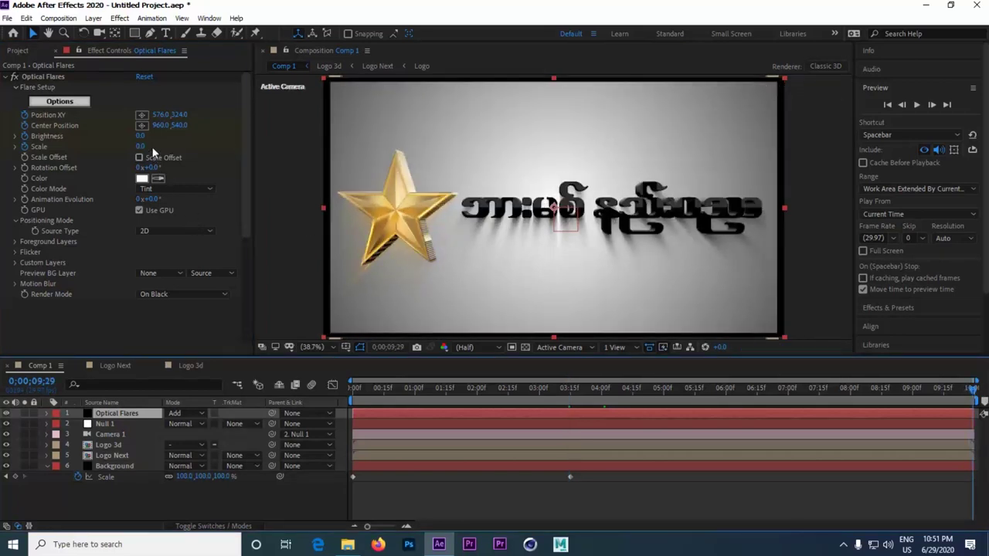
{"action": "left_click", "coordinate": [572, 391]}
{"action": "left_click", "coordinate": [136, 133]}
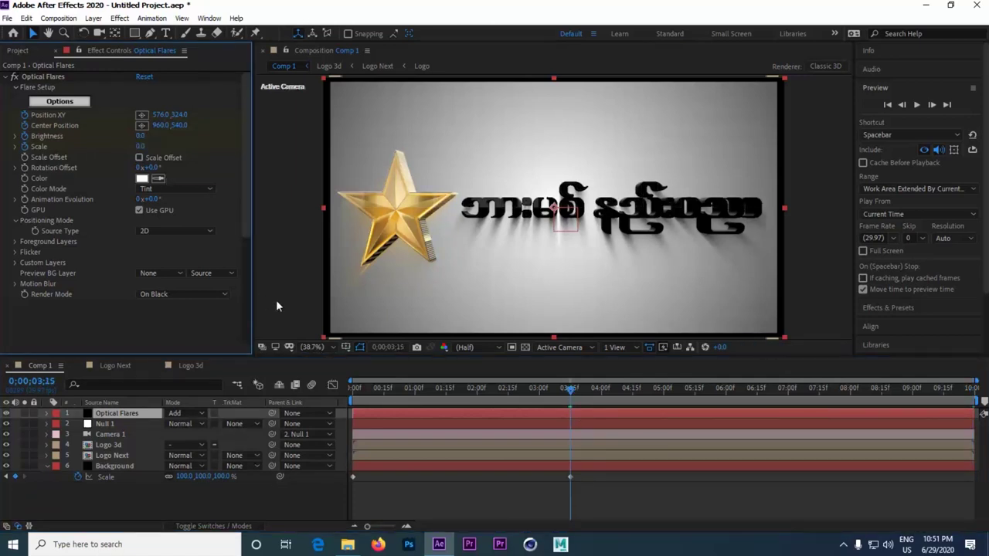
{"action": "key", "text": "u"}
{"action": "left_click_drag", "start_coordinate": [571, 392], "coordinate": [569, 394]}
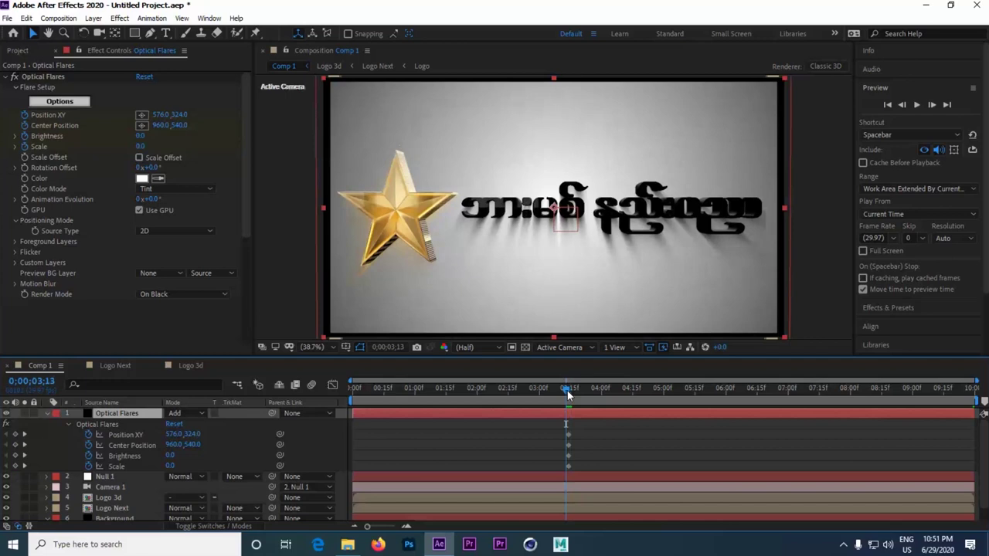
Step: Set the flare's Scale and Brightness keyframes to 100 at 0;00;03;14
{"action": "mouse_move", "coordinate": [138, 136]}
{"action": "left_mouse_down"}
{"action": "mouse_move", "coordinate": [215, 149]}
{"action": "mouse_move", "coordinate": [133, 147]}
{"action": "mouse_move", "coordinate": [152, 146]}
{"action": "left_mouse_up"}
{"action": "left_click", "coordinate": [148, 146]}
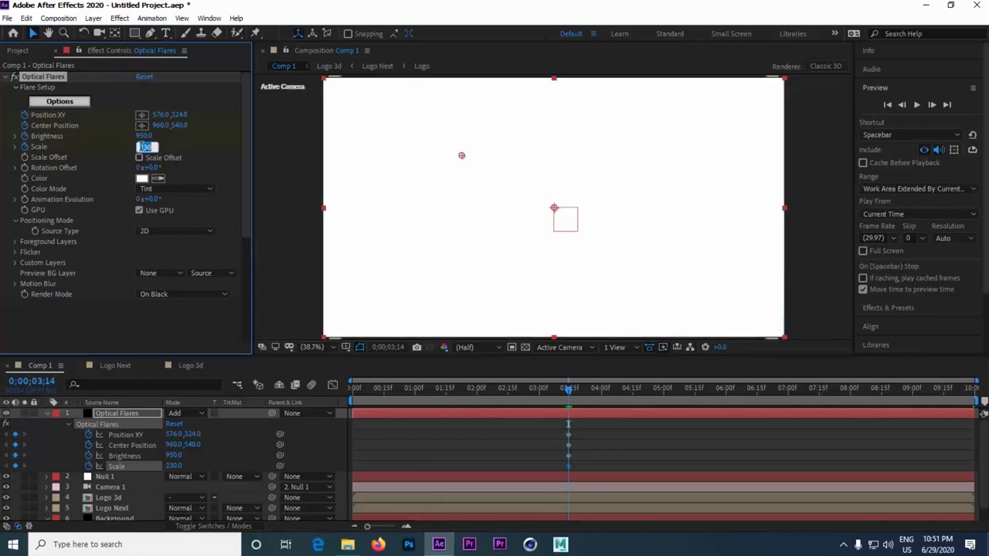
{"action": "type", "text": "100"}
{"action": "key", "text": "Return"}
{"action": "left_click", "coordinate": [146, 136]}
{"action": "type", "text": "100"}
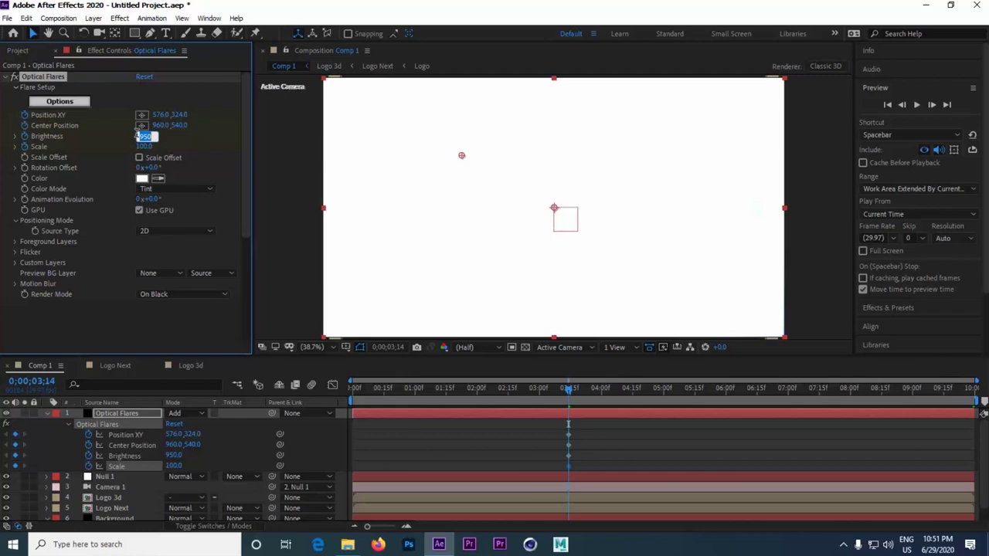
{"action": "left_click", "coordinate": [171, 139]}
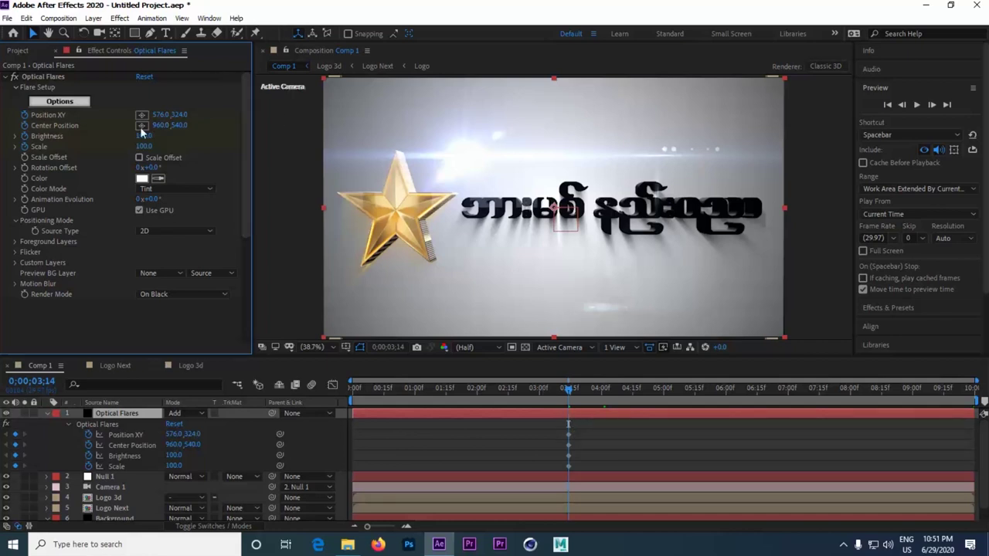
Step: At 0;00;03;14, move the flare beside the star to about 650.5, 587.5 and set its Brightness and Scale to 0
{"action": "left_click_drag", "start_coordinate": [164, 115], "coordinate": [178, 121]}
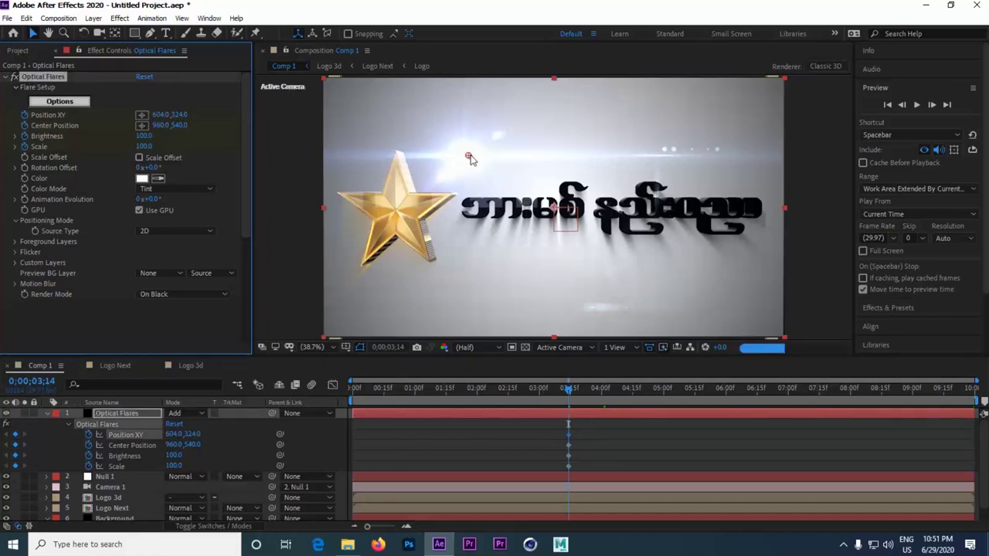
{"action": "mouse_move", "coordinate": [471, 172]}
{"action": "left_mouse_down"}
{"action": "mouse_move", "coordinate": [487, 202]}
{"action": "mouse_move", "coordinate": [472, 221]}
{"action": "mouse_move", "coordinate": [488, 220]}
{"action": "left_mouse_up"}
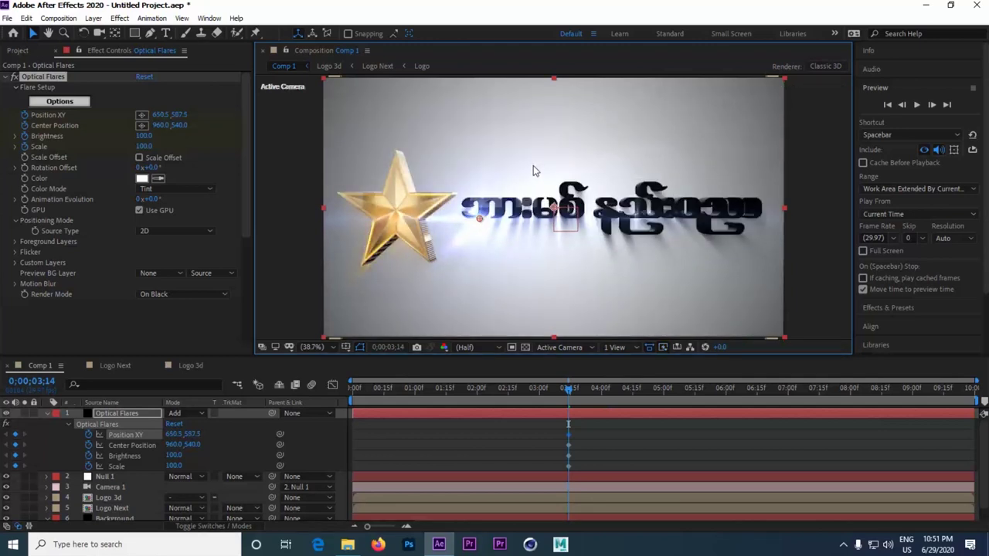
{"action": "left_click", "coordinate": [143, 136]}
{"action": "type", "text": "0"}
{"action": "key", "text": "Tab"}
{"action": "type", "text": "0"}
Step: At the composition's last frame, 0;00;09;29, set the flare's Brightness and Scale to 40
{"action": "left_click", "coordinate": [966, 398]}
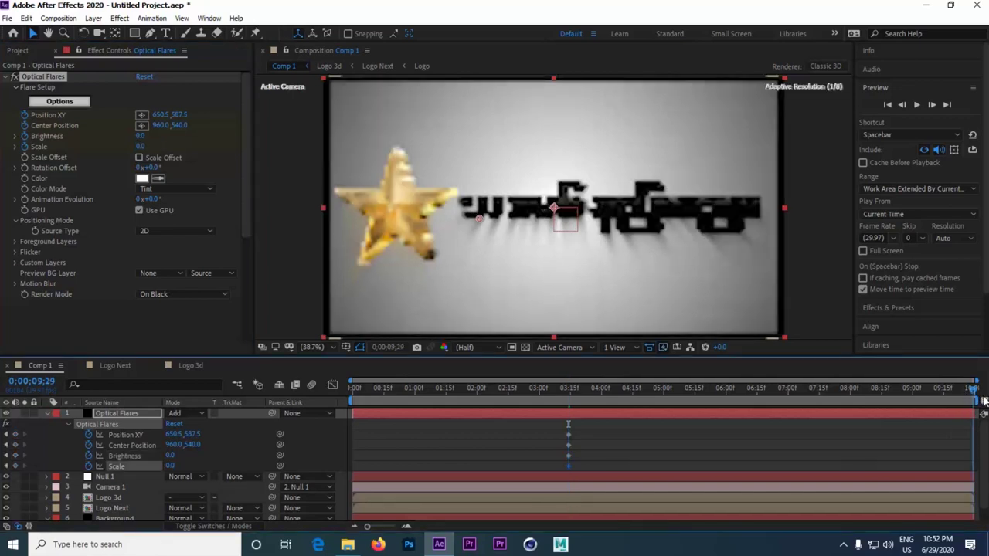
{"action": "left_click", "coordinate": [140, 136]}
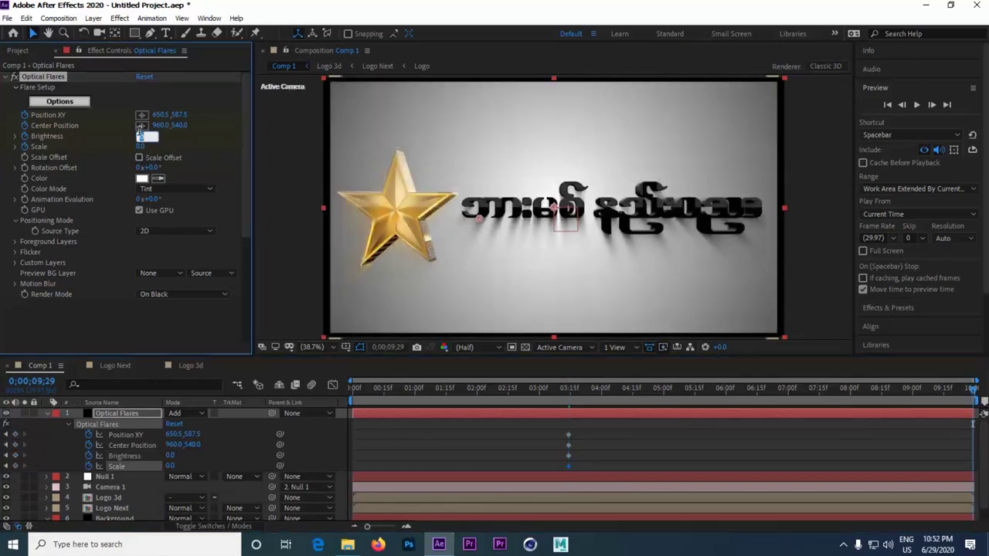
{"action": "type", "text": "40"}
{"action": "left_click", "coordinate": [142, 147]}
{"action": "type", "text": "40"}
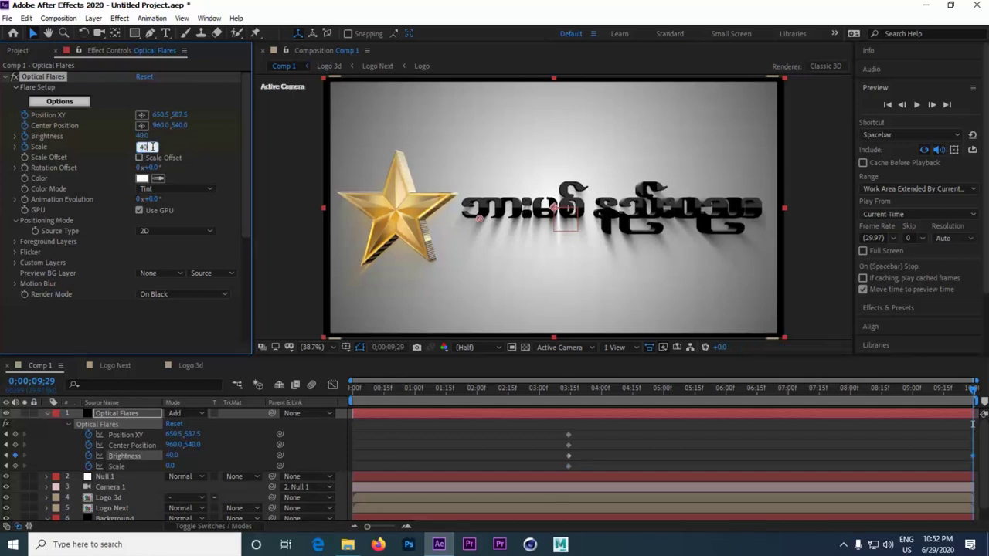
{"action": "left_click", "coordinate": [185, 145]}
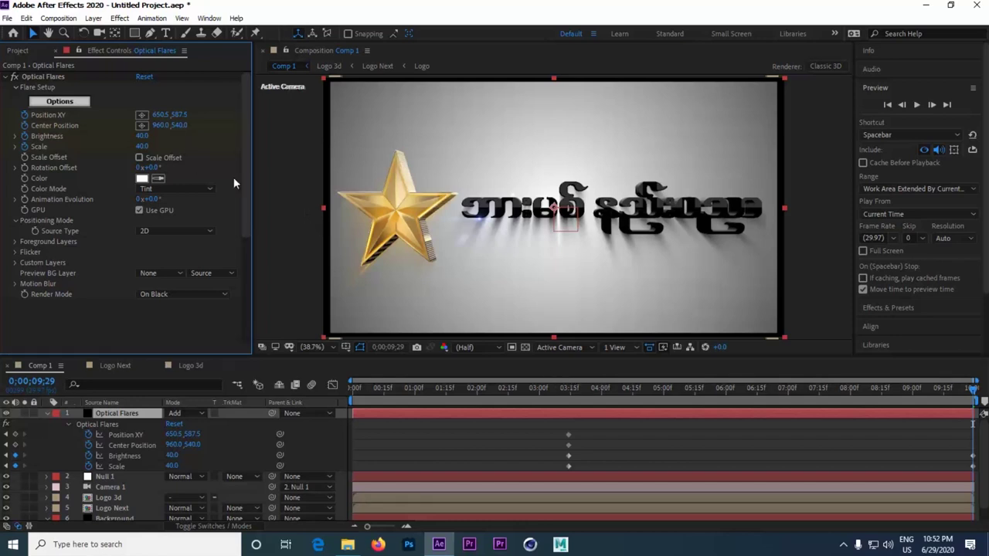
Step: Raise the flare's final keyframes at 0;00;09;29 to Brightness 70 and Scale 60
{"action": "left_click", "coordinate": [143, 136]}
{"action": "type", "text": "70"}
{"action": "key", "text": "Return"}
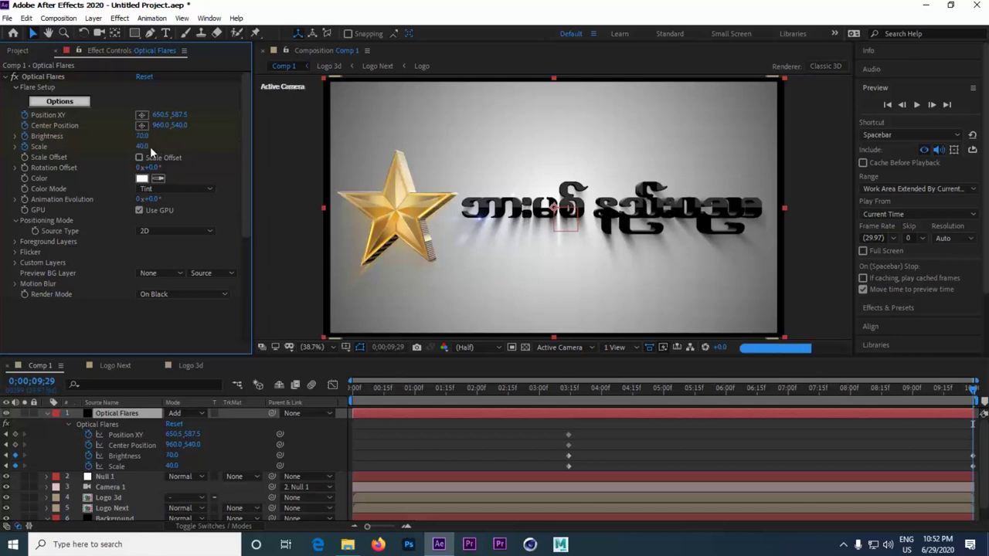
{"action": "left_click", "coordinate": [144, 147]}
{"action": "type", "text": "60"}
{"action": "key", "text": "Return"}
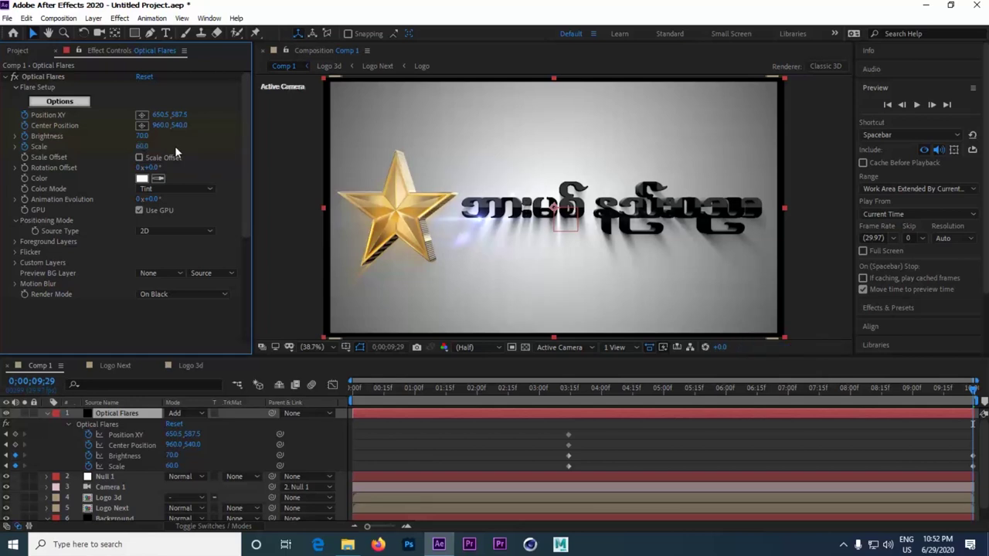
Step: Keyframe the flare's Position XY at 0;00;09;29, moving it to the far end of the logo text at about 1805.1, 579.8
{"action": "left_click", "coordinate": [141, 115]}
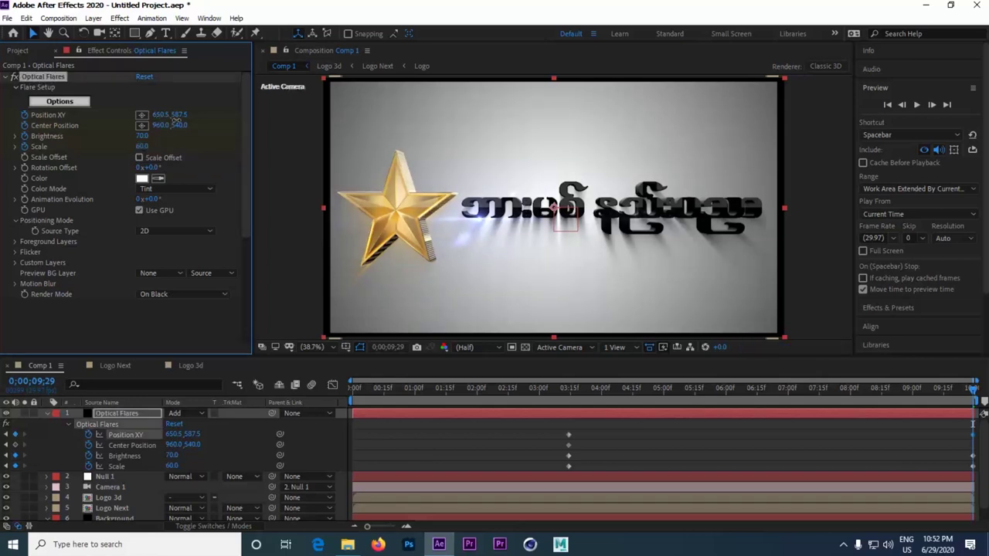
{"action": "left_click", "coordinate": [506, 219]}
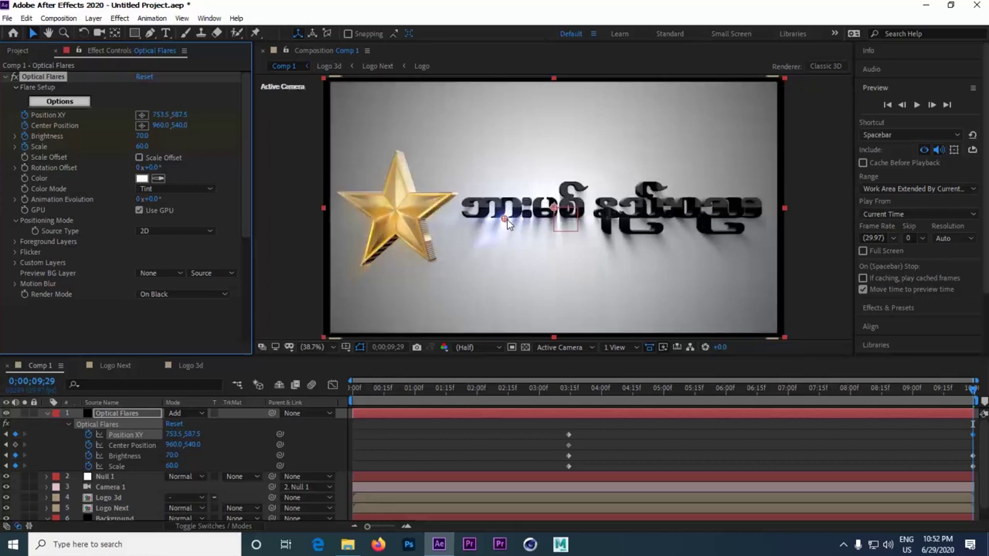
{"action": "left_click", "coordinate": [519, 221]}
{"action": "left_click_drag", "start_coordinate": [647, 238], "coordinate": [769, 220]}
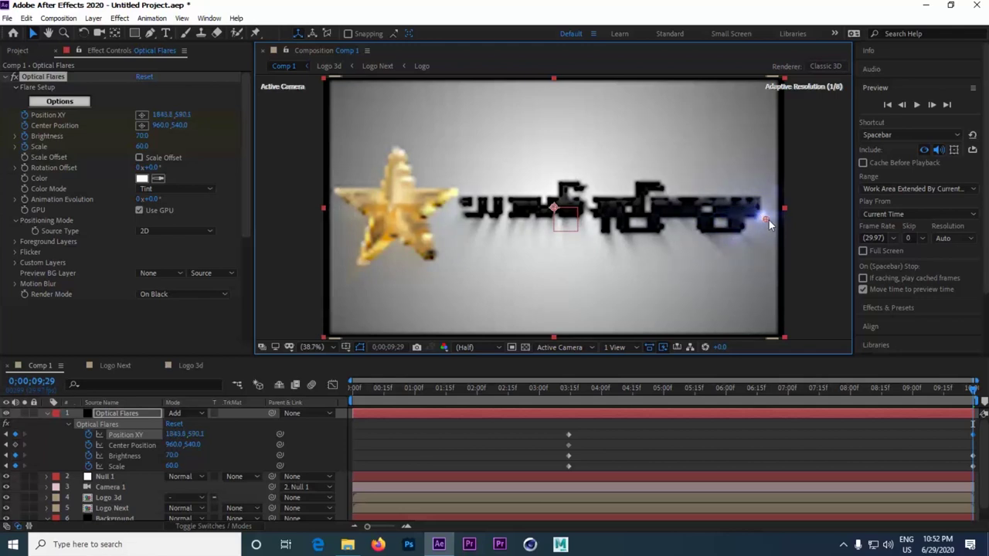
{"action": "left_click_drag", "start_coordinate": [765, 217], "coordinate": [757, 217]}
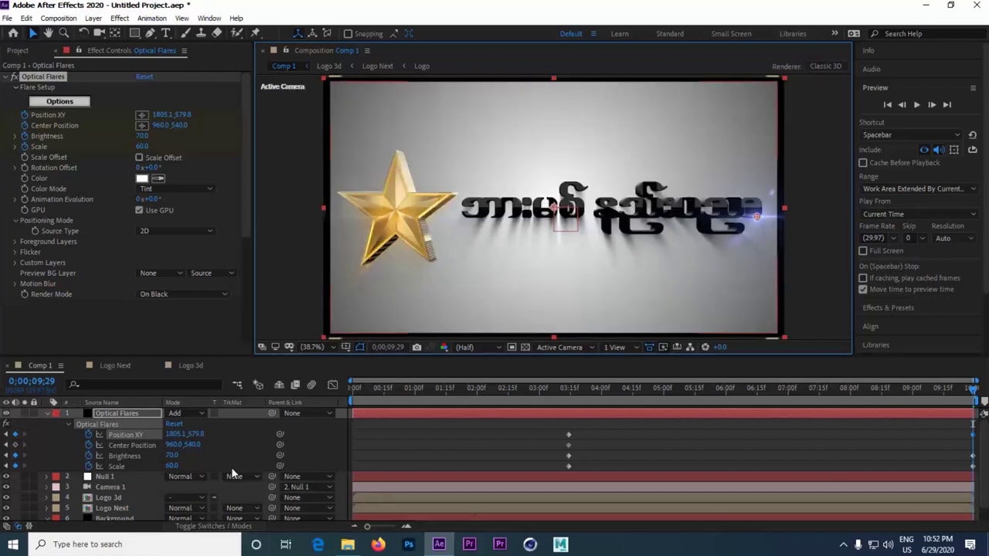
Step: Collapse the Optical Flares layer, preview the animation from the first frame, and inspect the flare up to 0;00;06;19
{"action": "left_click", "coordinate": [48, 415]}
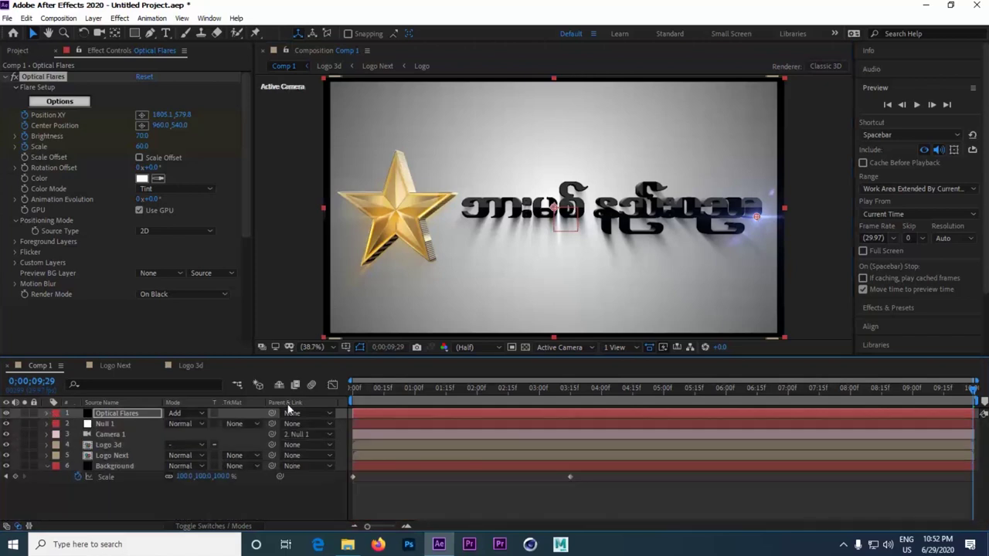
{"action": "left_click", "coordinate": [356, 389]}
{"action": "key", "text": "Home"}
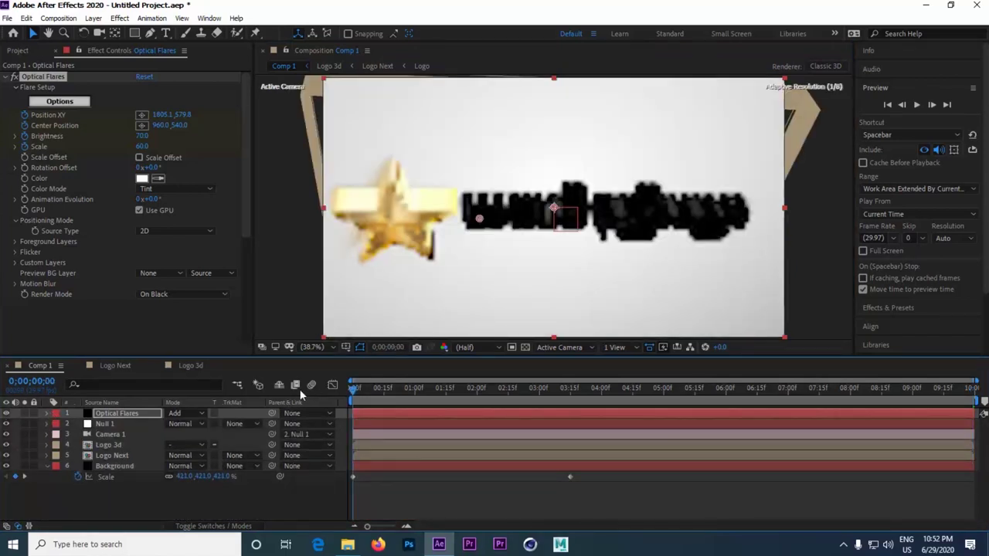
{"action": "left_click", "coordinate": [289, 496]}
{"action": "left_click", "coordinate": [258, 475]}
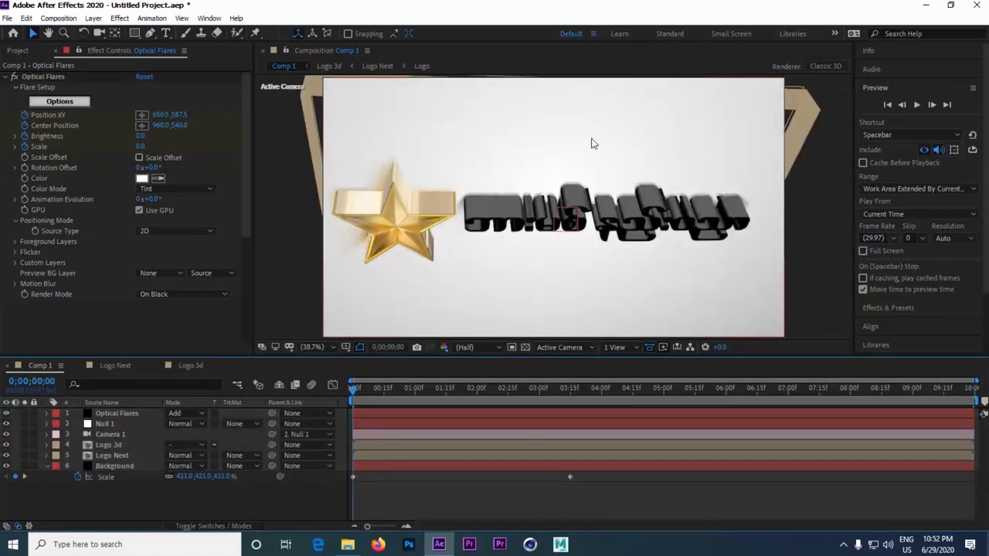
{"action": "left_click", "coordinate": [917, 105]}
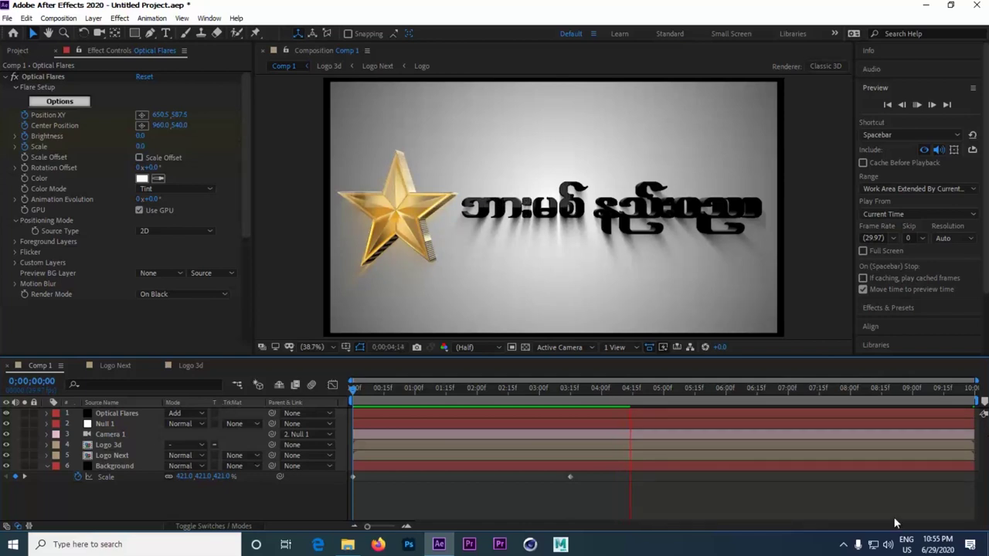
{"action": "left_click", "coordinate": [602, 391]}
{"action": "left_click_drag", "start_coordinate": [602, 392], "coordinate": [764, 395]}
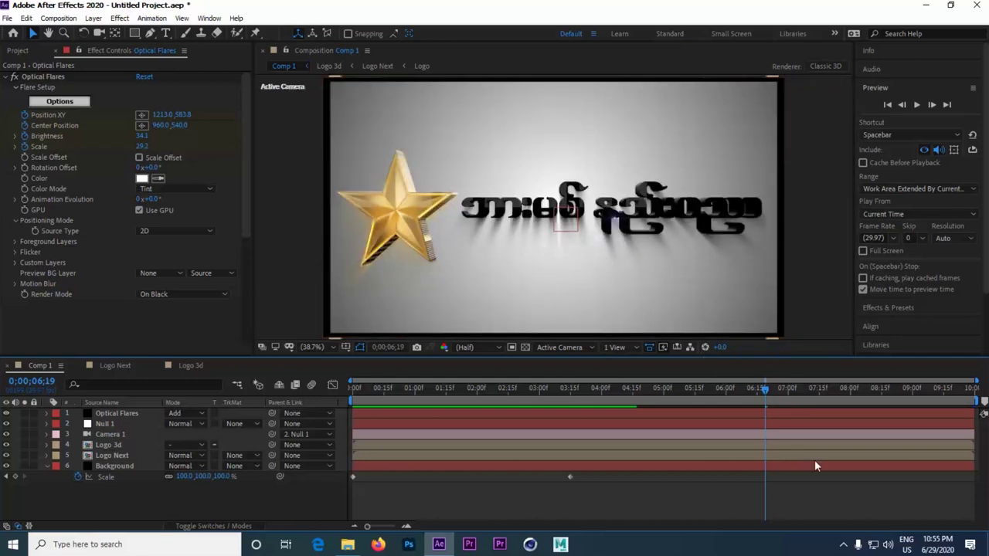
Step: Reveal the Optical Flares keyframes and shift the first set from 0;00;03;14 to about 0;00;01;11
{"action": "left_click", "coordinate": [665, 414]}
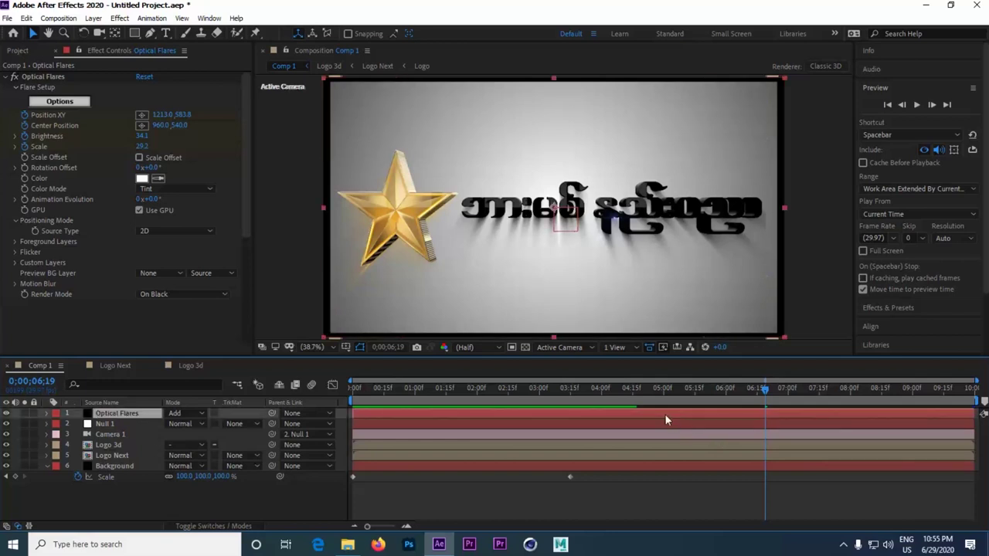
{"action": "key", "text": "u"}
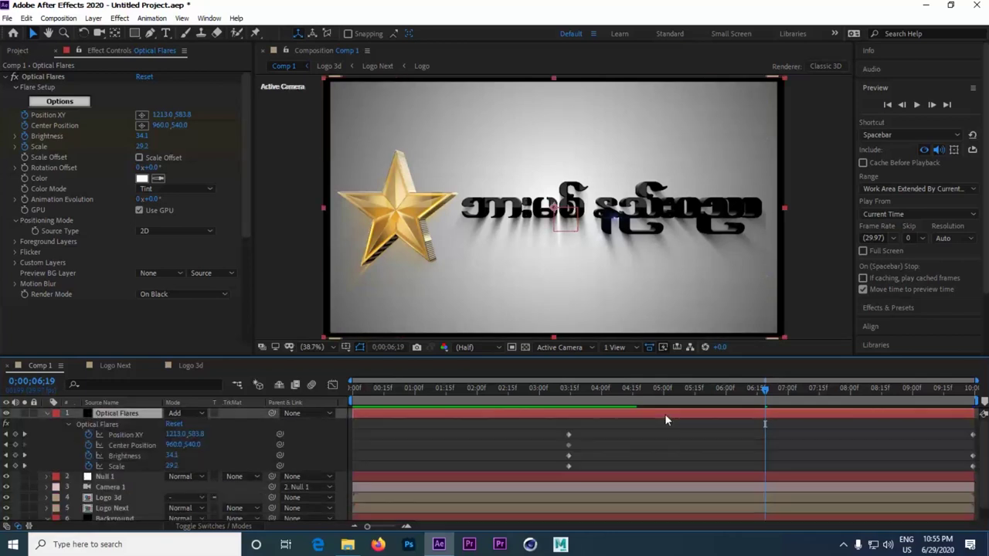
{"action": "left_click", "coordinate": [538, 400]}
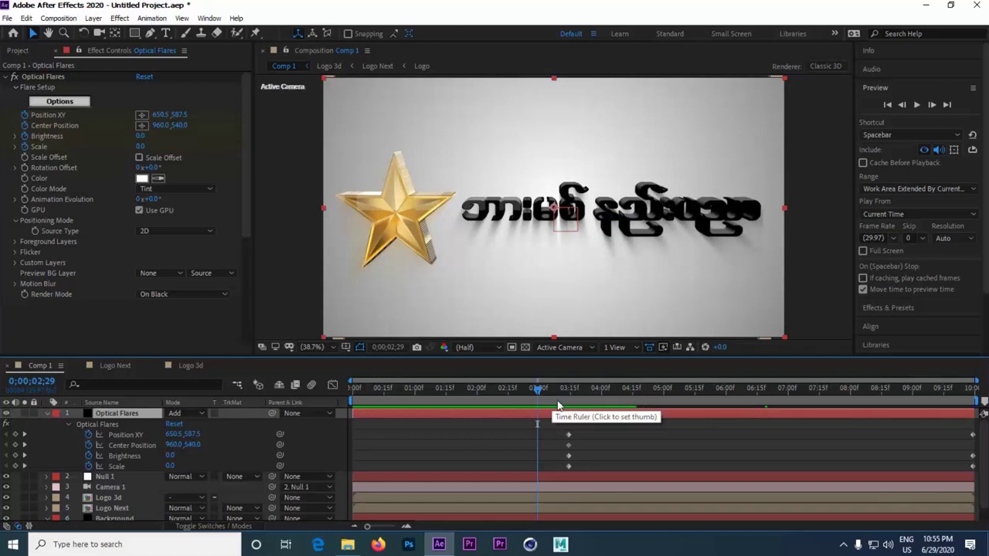
{"action": "left_click", "coordinate": [552, 400]}
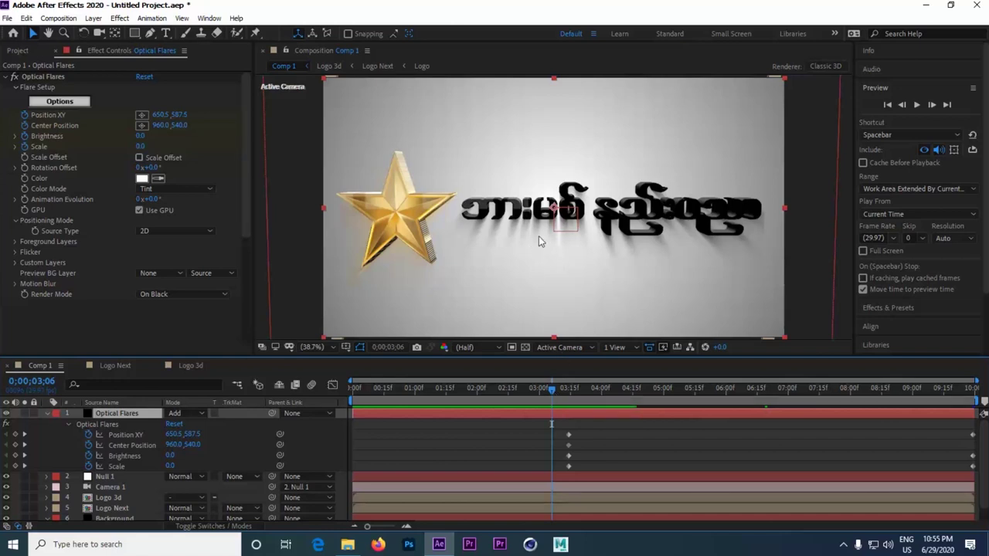
{"action": "left_click_drag", "start_coordinate": [582, 422], "coordinate": [438, 452]}
{"action": "left_click", "coordinate": [583, 439]}
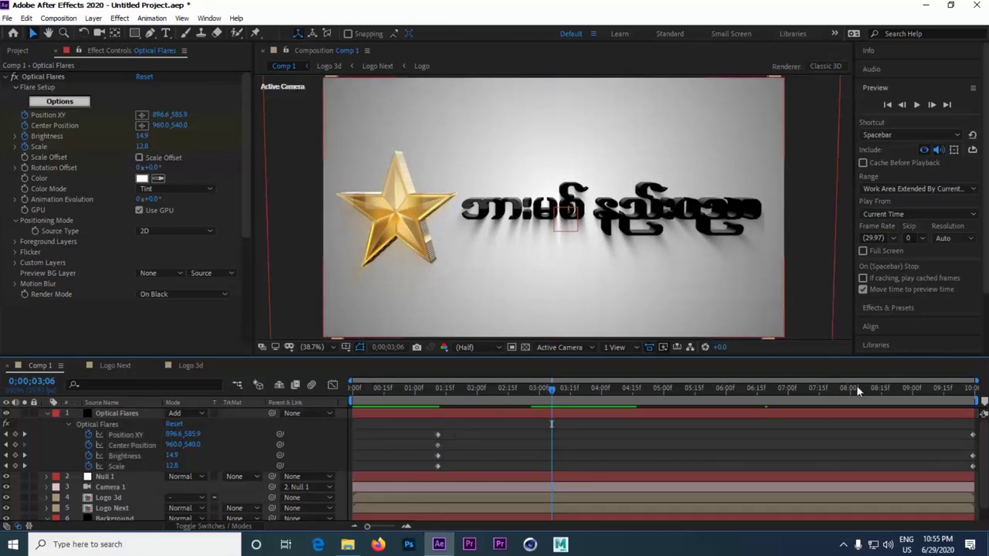
Step: Set the flare's Scale keyframe at 0;00;09;29 to 100
{"action": "left_click_drag", "start_coordinate": [963, 391], "coordinate": [983, 400]}
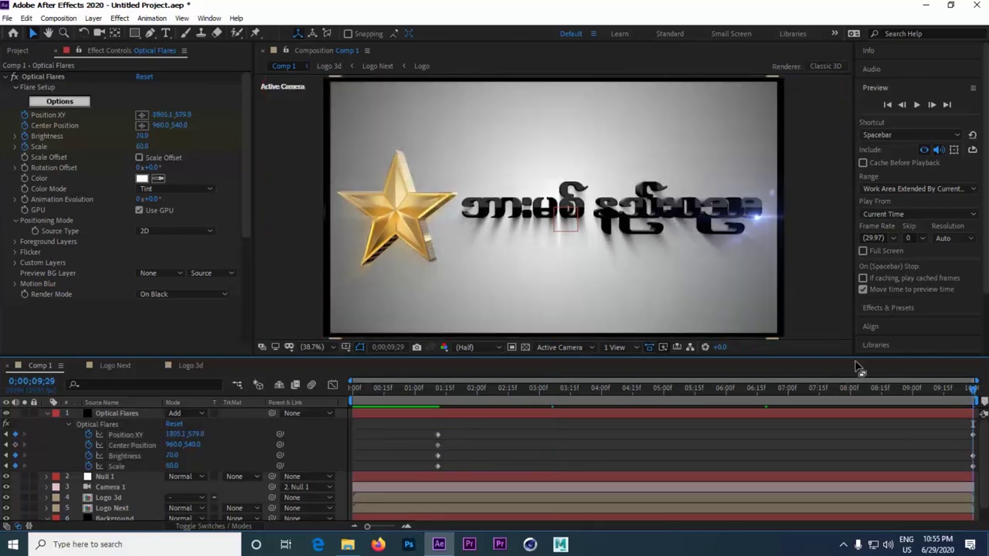
{"action": "left_click", "coordinate": [143, 146]}
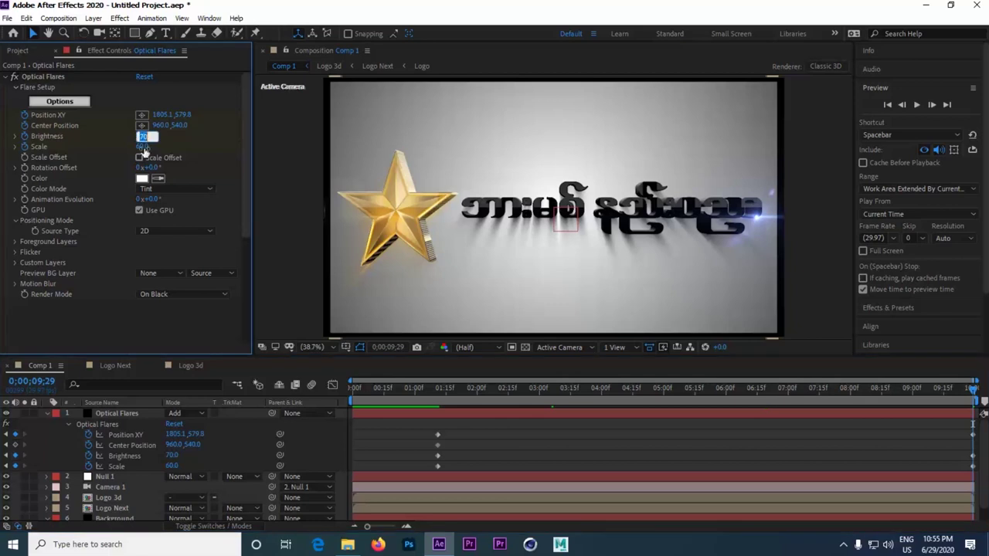
{"action": "type", "text": "100"}
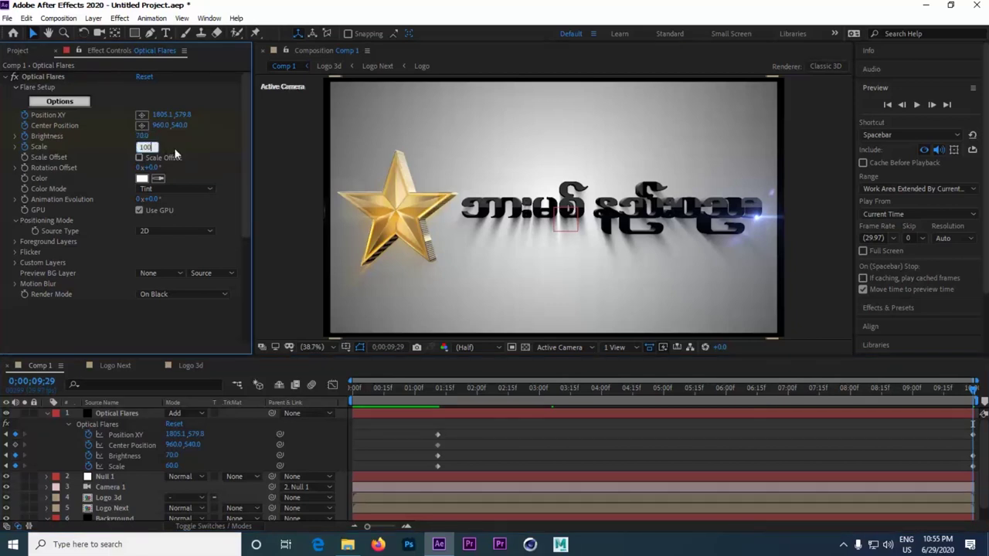
{"action": "key", "text": "Return"}
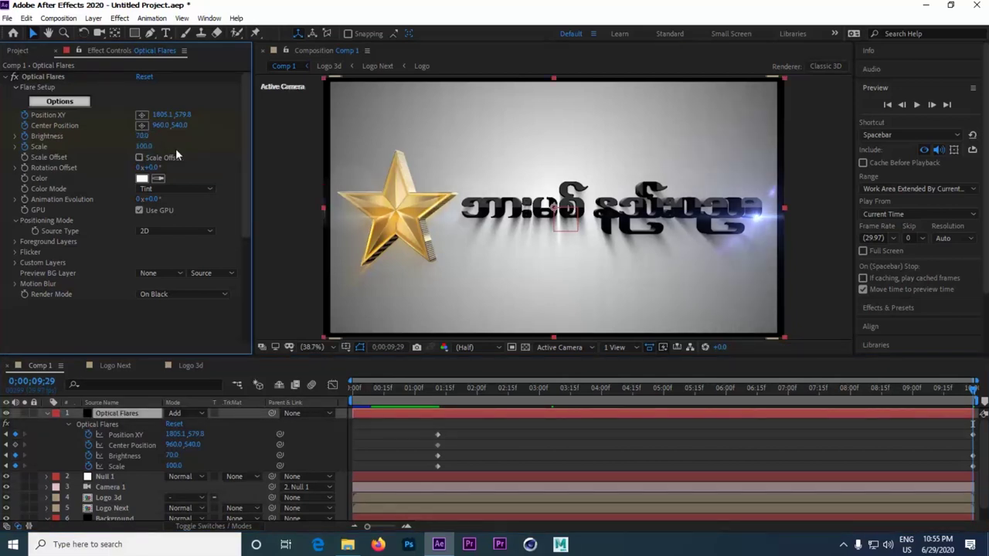
Step: Check the flare around 0;00;03;00, and shift its first set of keyframes back to the very start of the timeline
{"action": "left_click", "coordinate": [529, 396]}
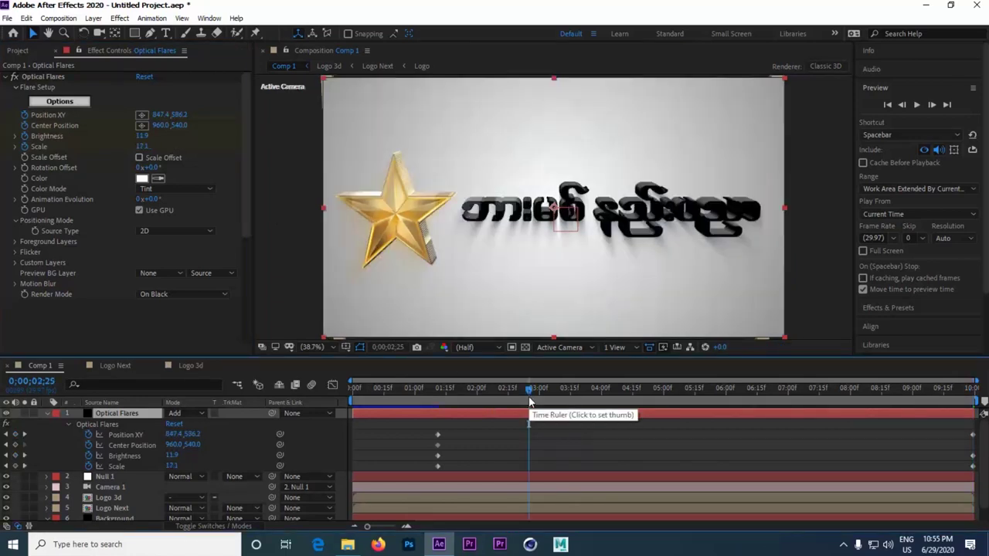
{"action": "left_click", "coordinate": [545, 396]}
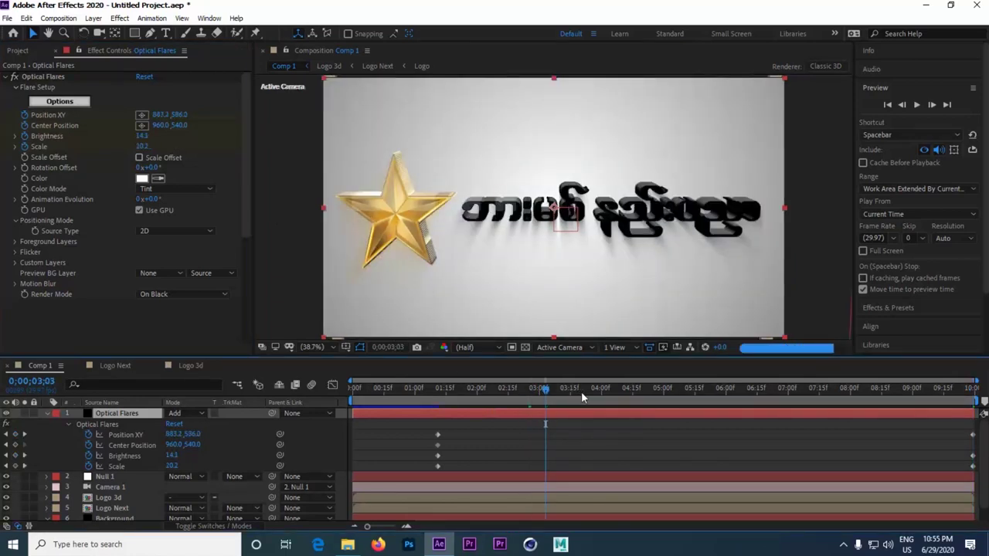
{"action": "left_click", "coordinate": [582, 396]}
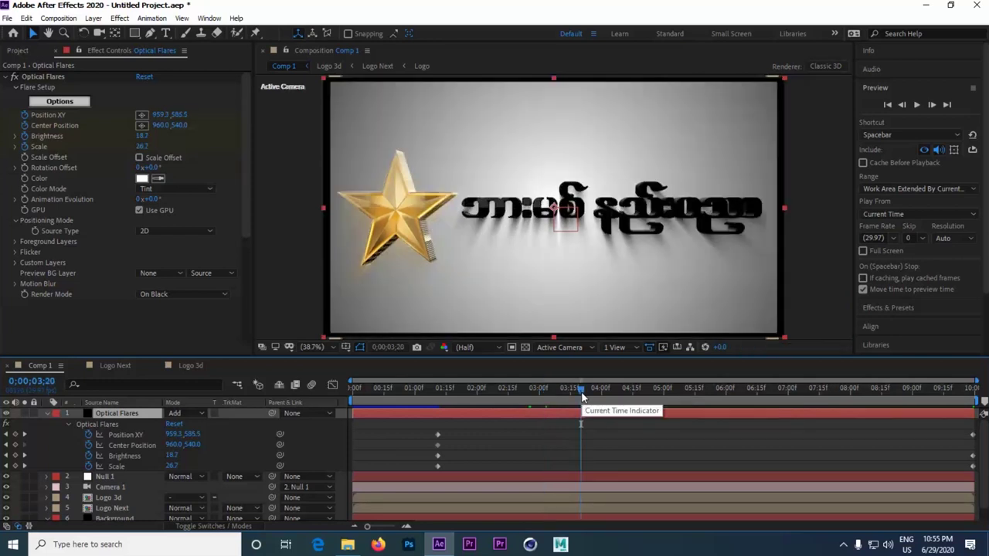
{"action": "left_click_drag", "start_coordinate": [465, 424], "coordinate": [346, 459]}
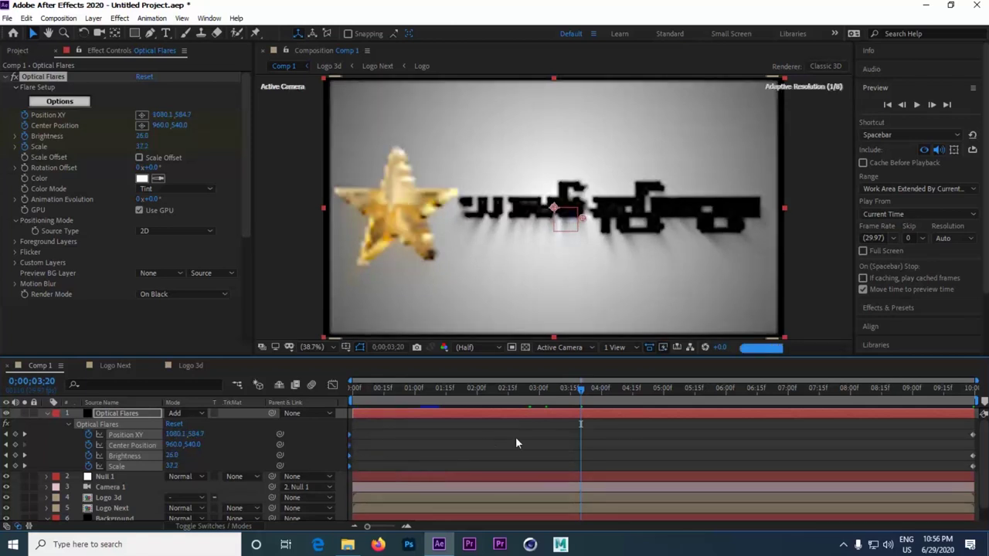
{"action": "left_click", "coordinate": [637, 444]}
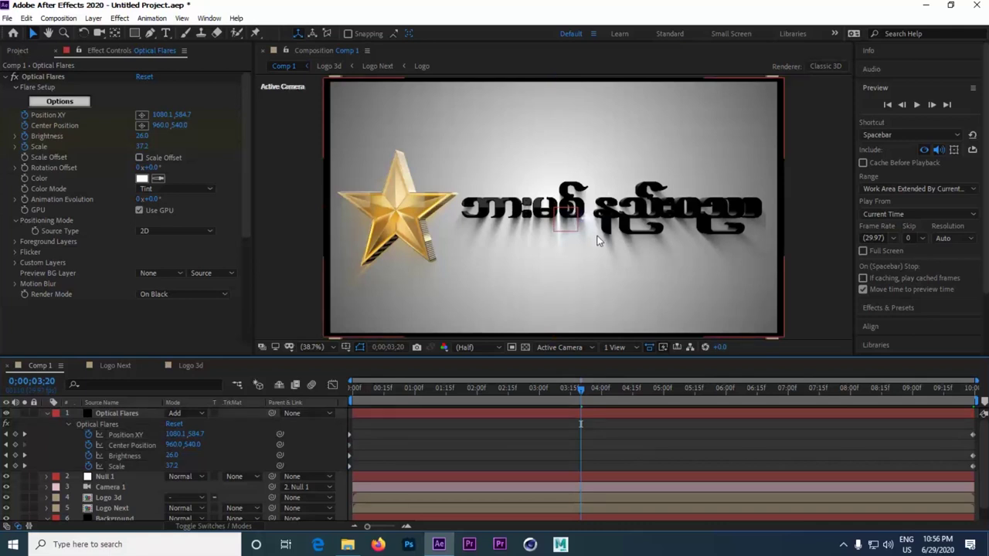
Step: Inspect the flare against the logo text at 0;00;01;19, 0;00;05;04 and 0;00;06;28
{"action": "left_click", "coordinate": [454, 393]}
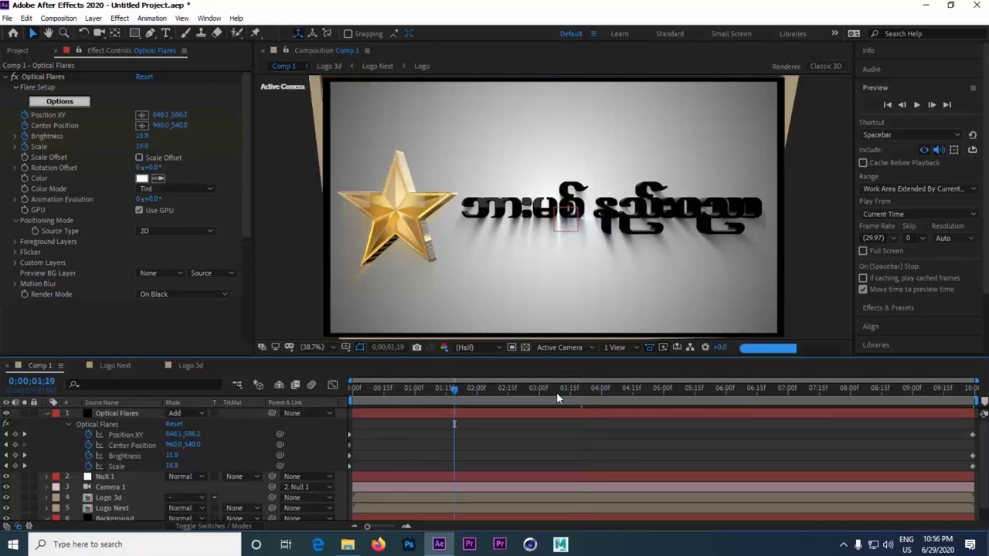
{"action": "left_click", "coordinate": [671, 394]}
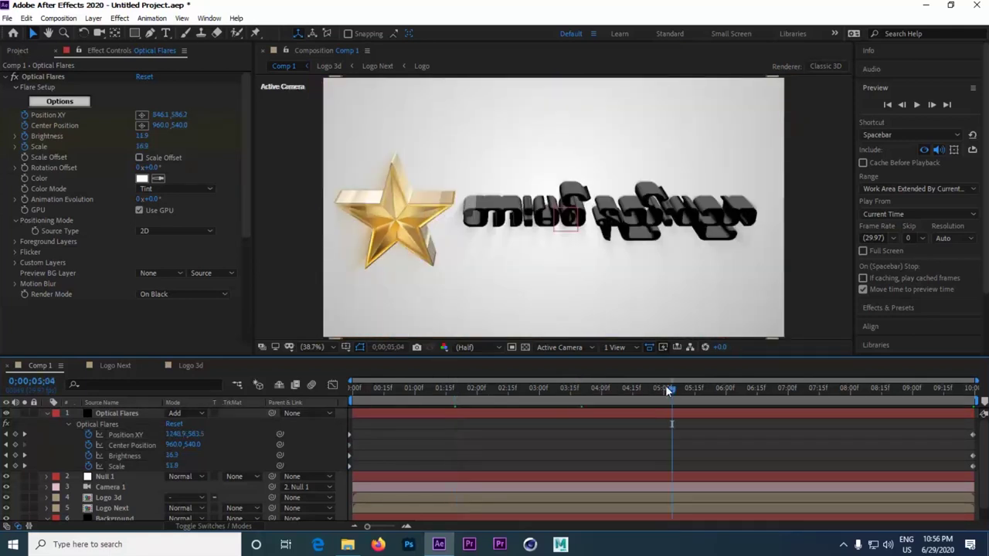
{"action": "left_click", "coordinate": [785, 391]}
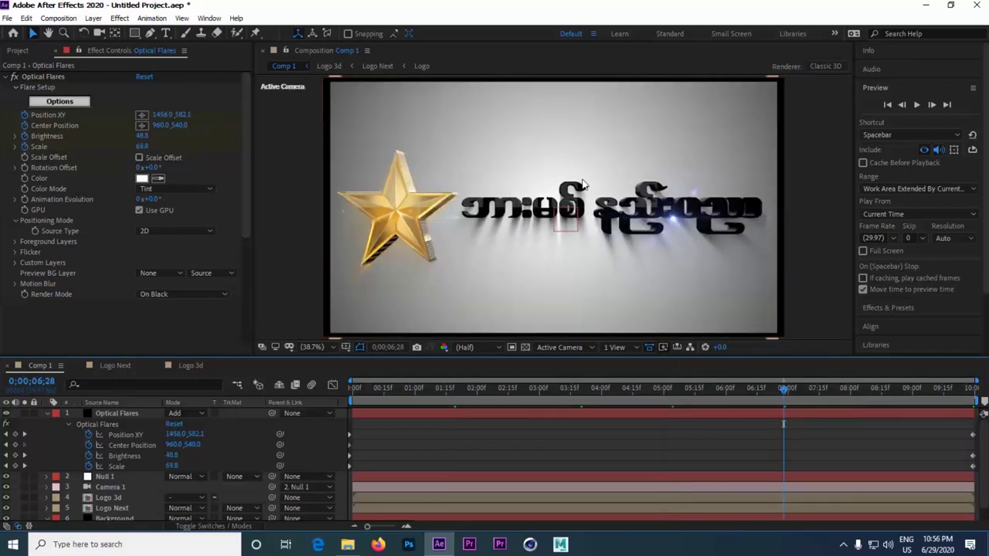
Step: Add a basic Streak lens object to the flare in the Optical Flares options, review the stack, and apply the change
{"action": "left_click", "coordinate": [60, 101]}
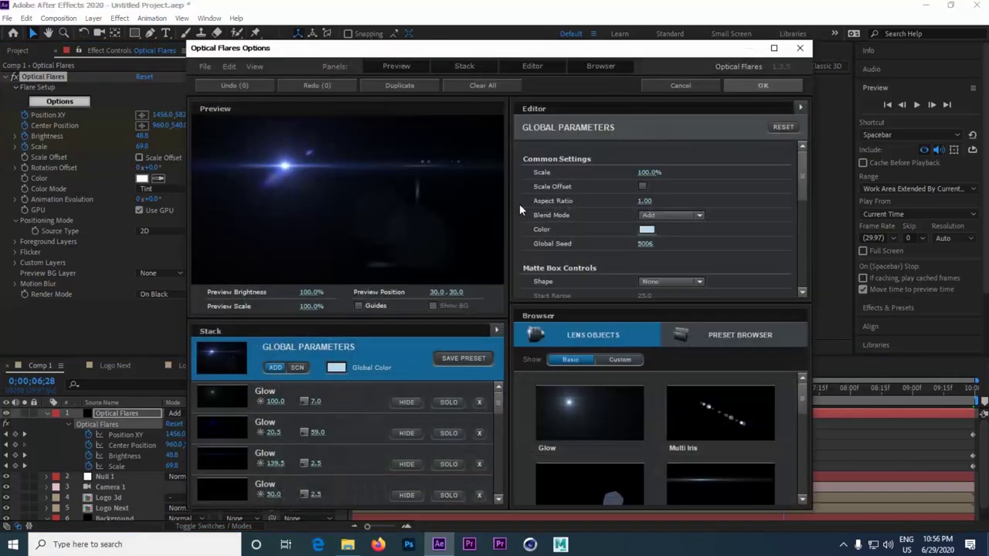
{"action": "left_click", "coordinate": [750, 479]}
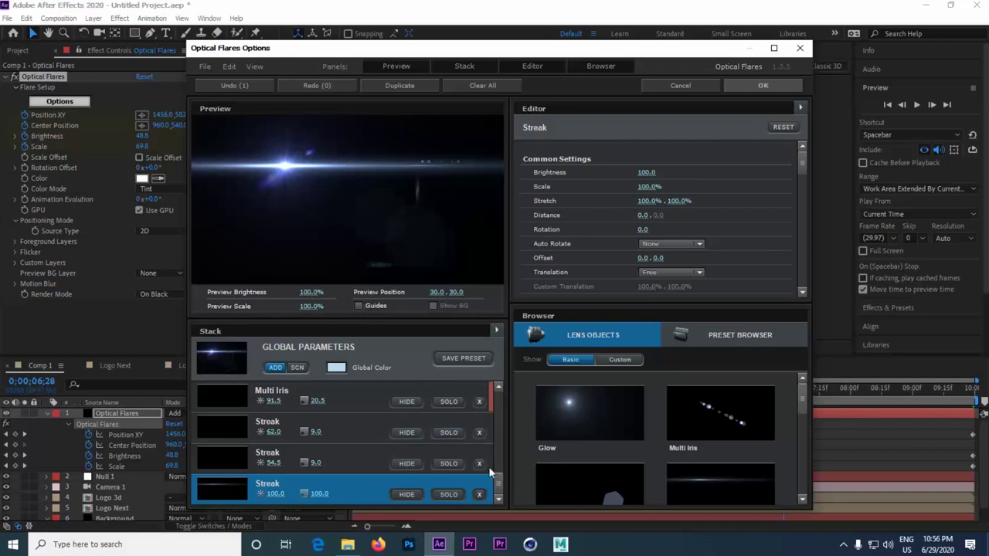
{"action": "left_click_drag", "start_coordinate": [499, 485], "coordinate": [499, 448]}
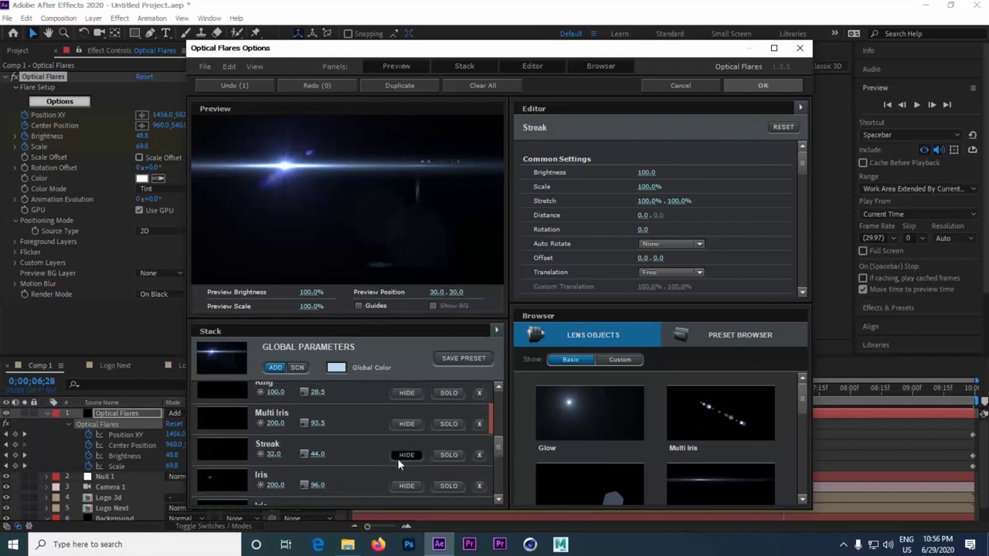
{"action": "left_click_drag", "start_coordinate": [499, 447], "coordinate": [489, 395]}
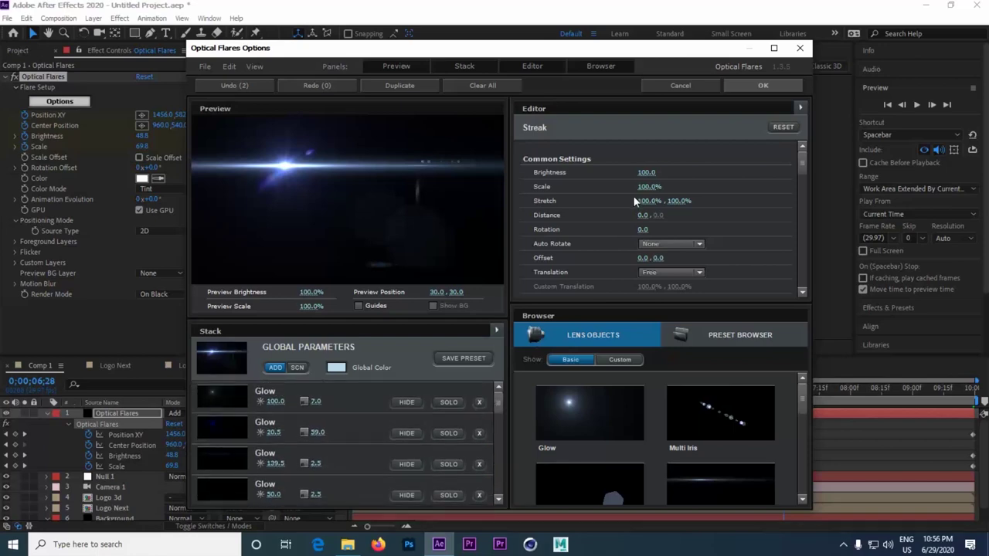
{"action": "left_click", "coordinate": [752, 86]}
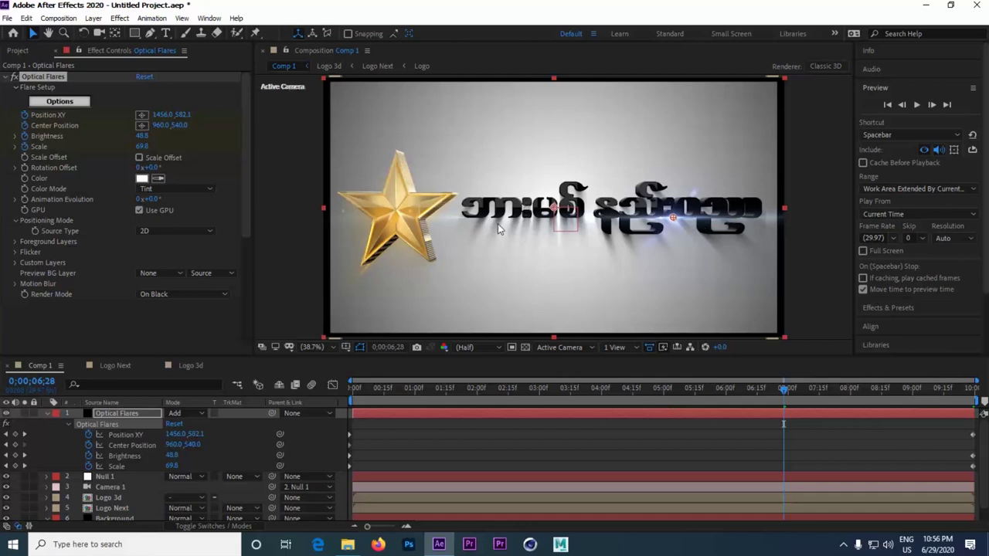
Step: Check the flare with its added streak near the end of the timeline, at the first frame, and at 0;00;04;15
{"action": "left_click", "coordinate": [897, 392]}
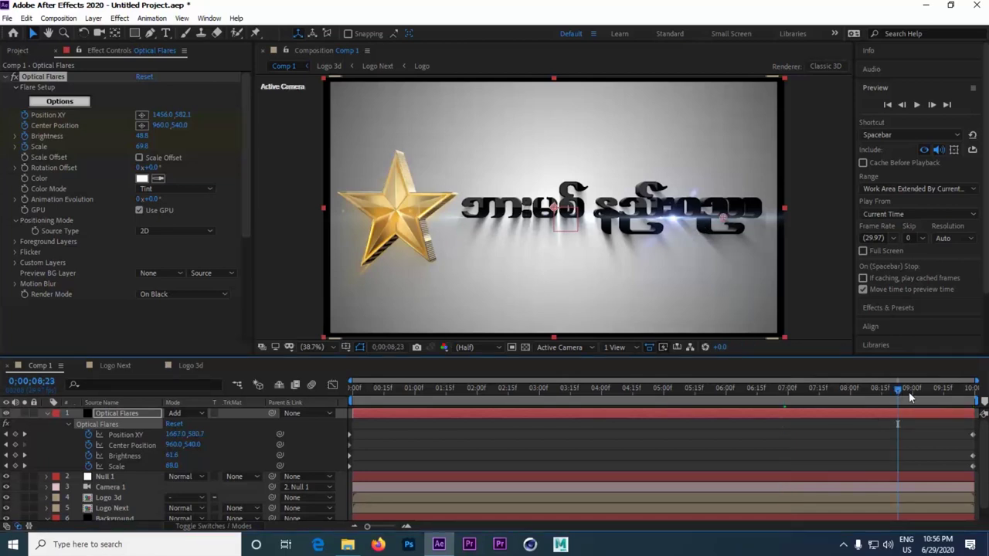
{"action": "left_click", "coordinate": [956, 396]}
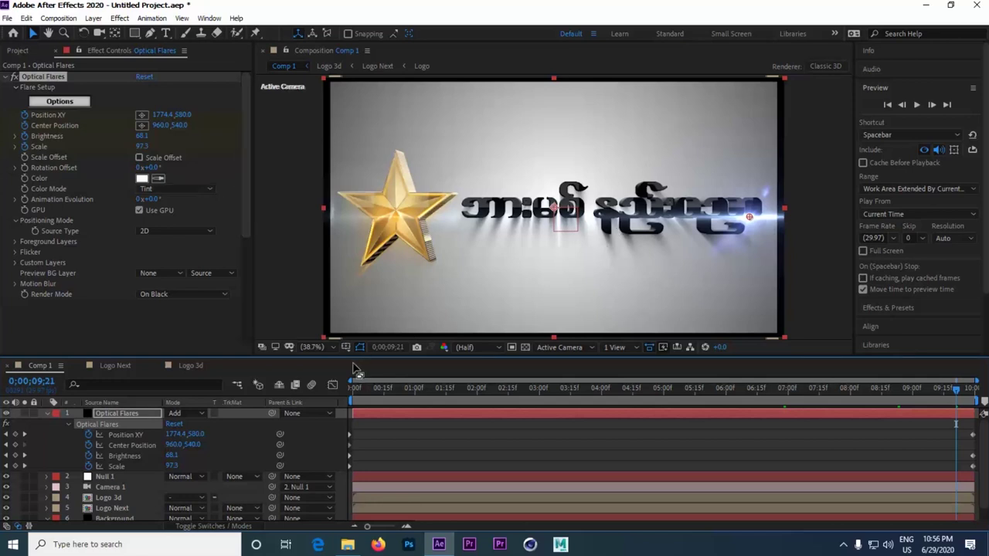
{"action": "left_click", "coordinate": [362, 394]}
{"action": "left_click", "coordinate": [347, 394]}
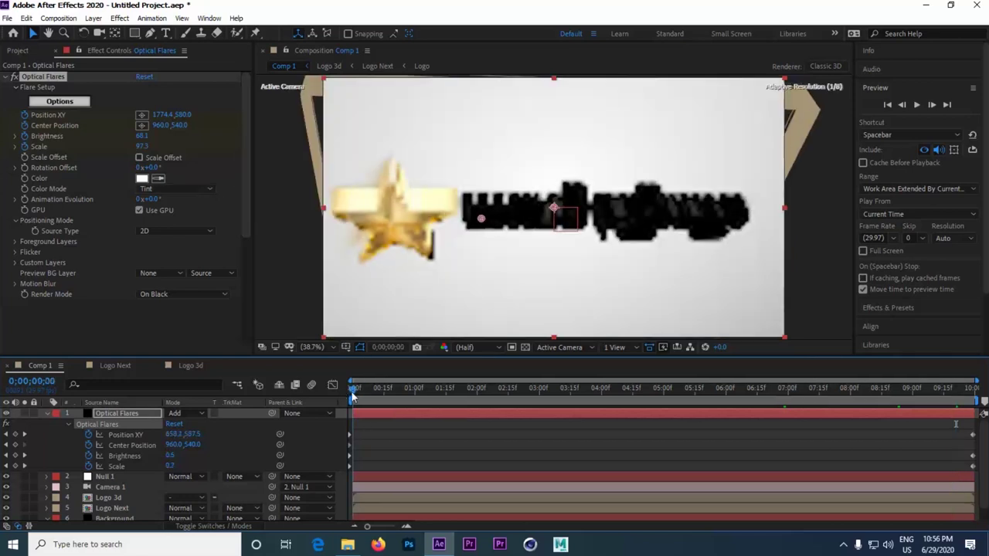
{"action": "left_click", "coordinate": [633, 396]}
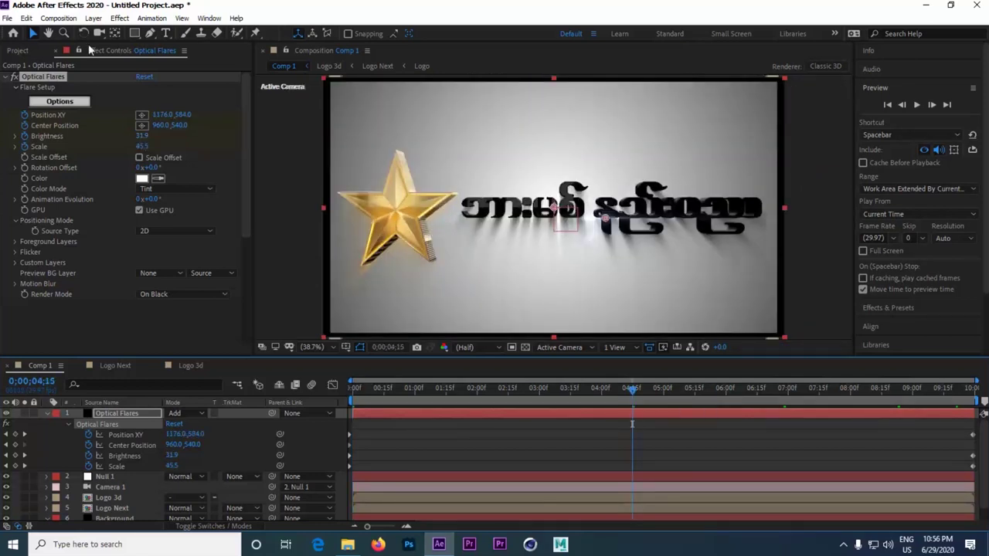
Step: Queue Comp 1 with the Pre-render command and set its output module format to QuickTime
{"action": "left_click", "coordinate": [59, 19]}
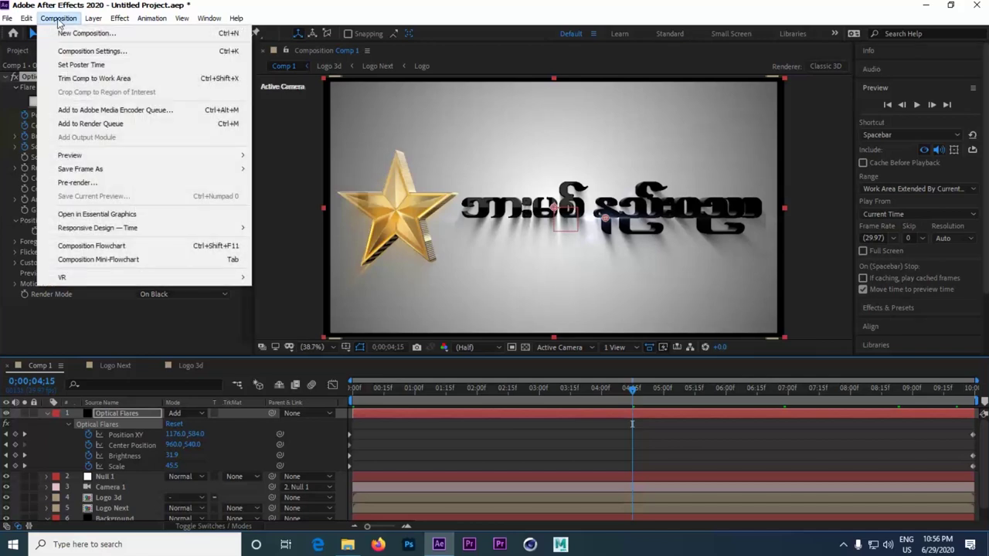
{"action": "left_click", "coordinate": [100, 184]}
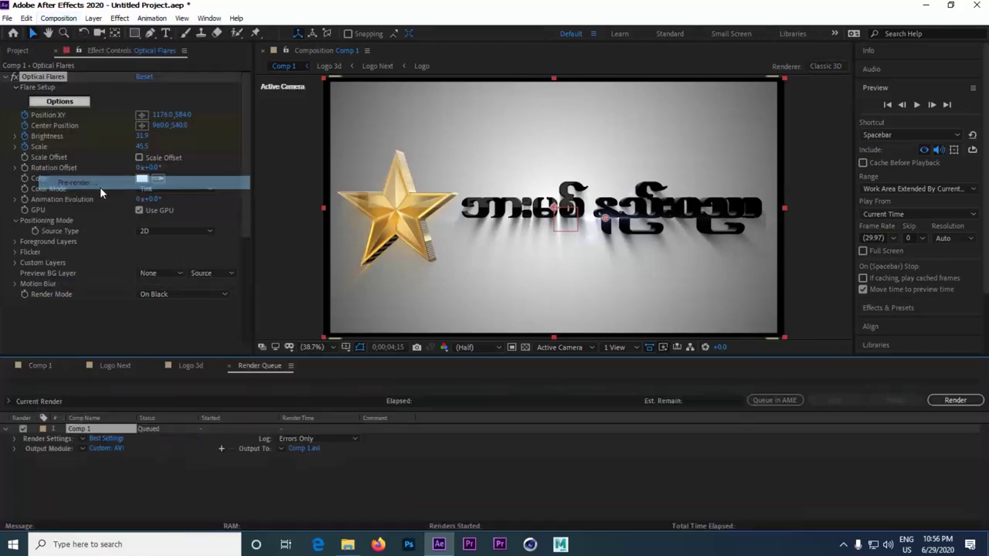
{"action": "left_click", "coordinate": [105, 448]}
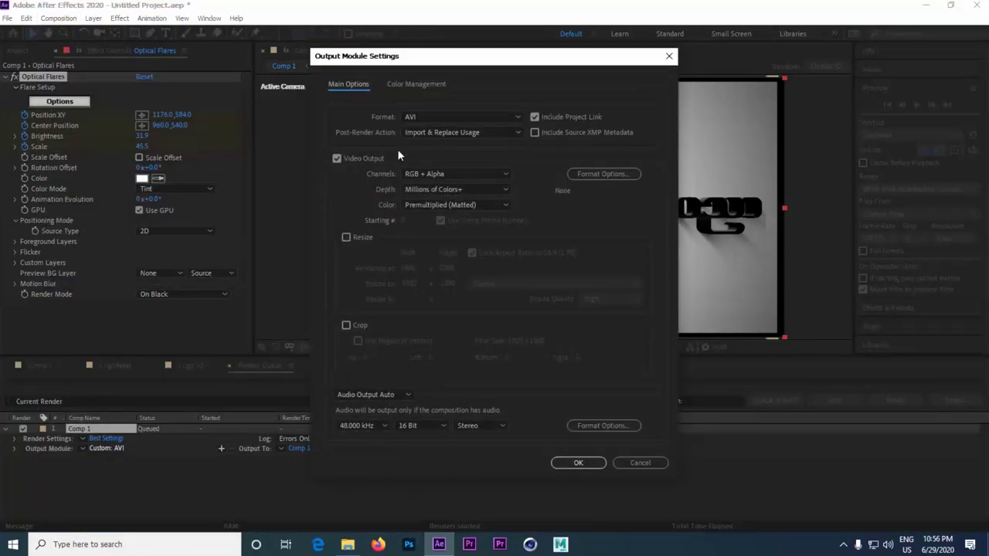
{"action": "left_click", "coordinate": [419, 115]}
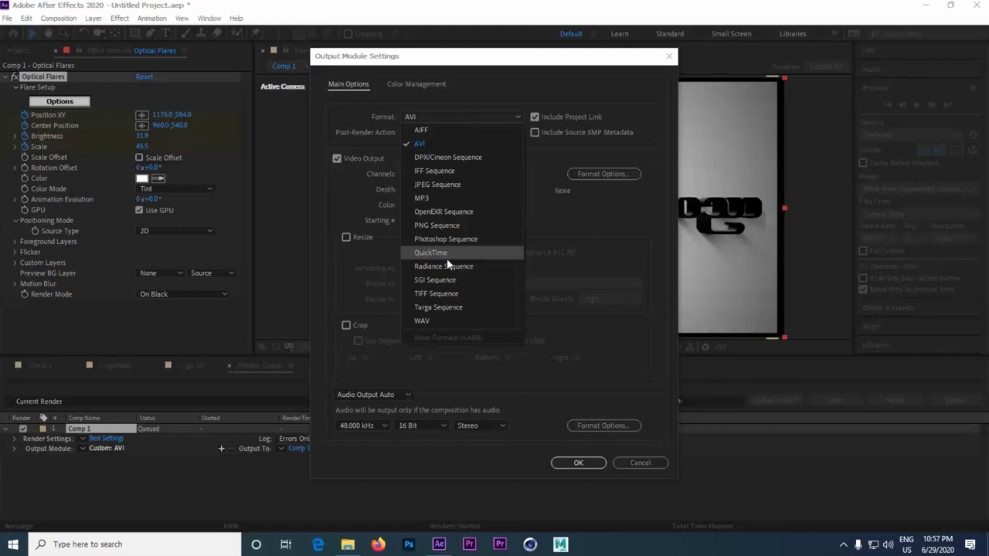
{"action": "left_click", "coordinate": [450, 145]}
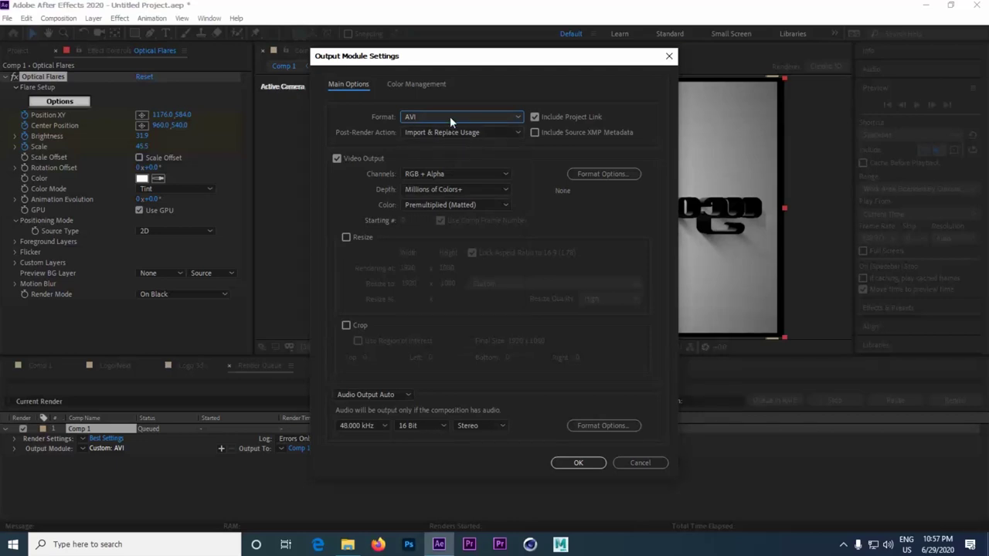
{"action": "left_click", "coordinate": [450, 116]}
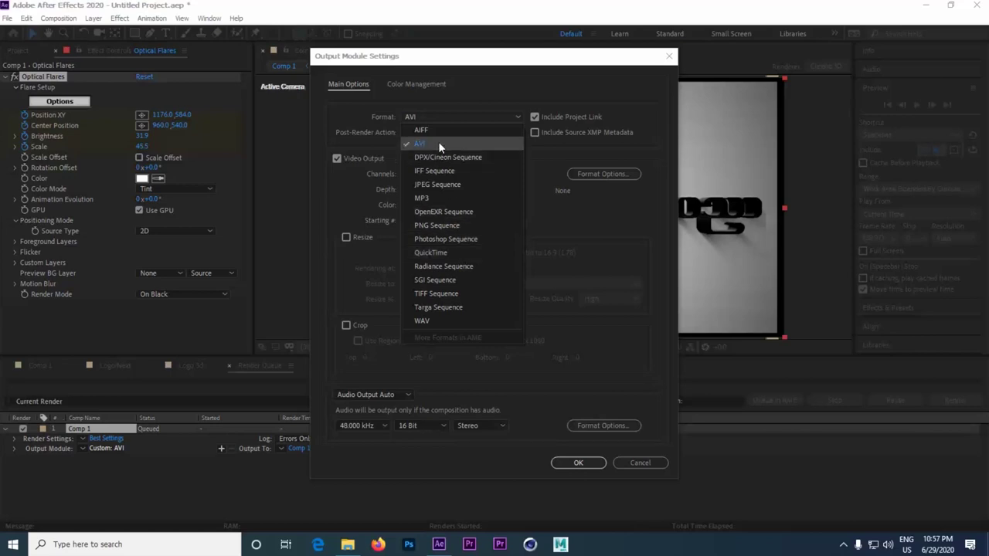
{"action": "left_click", "coordinate": [449, 253]}
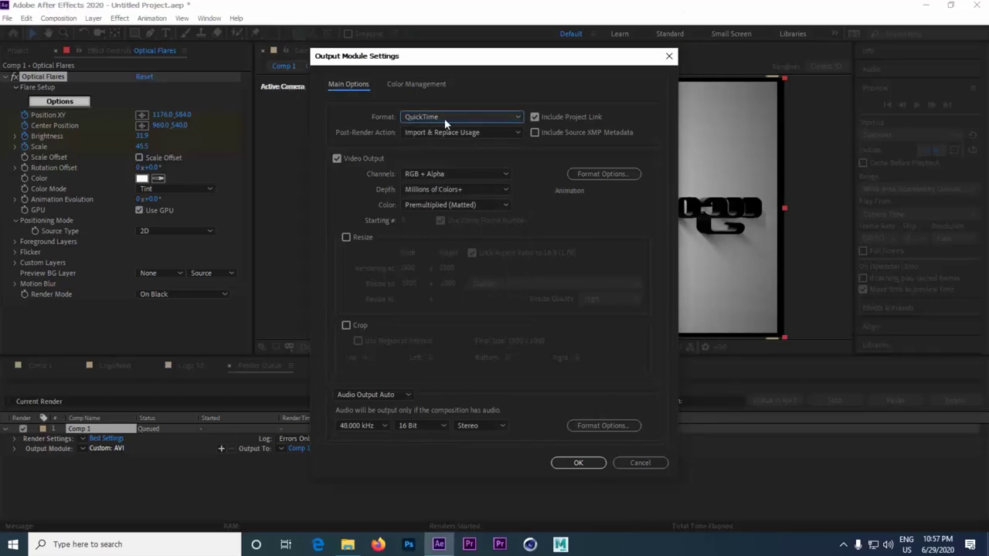
{"action": "left_click", "coordinate": [580, 463]}
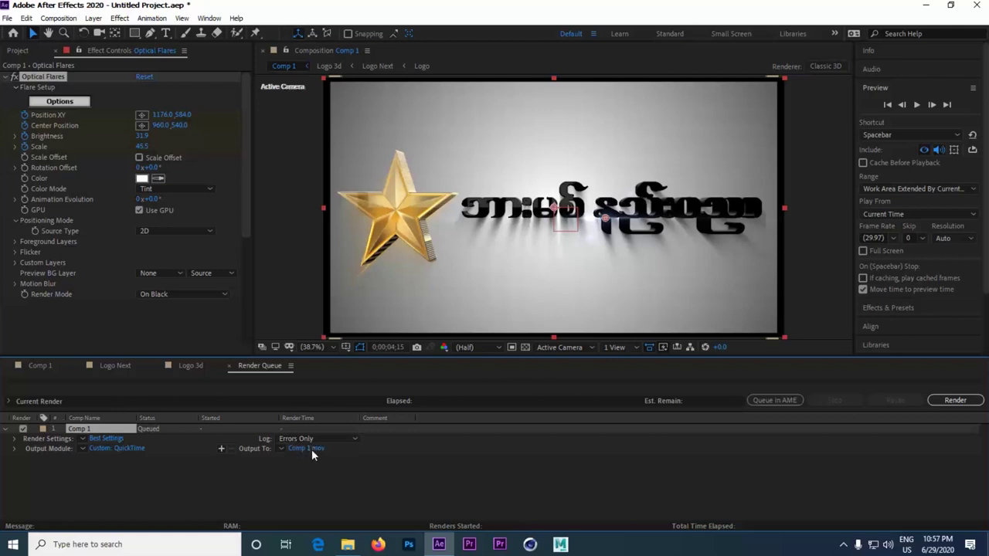
Step: Set the render output to a movie named Logo on the Desktop and start the render
{"action": "left_click", "coordinate": [312, 449]}
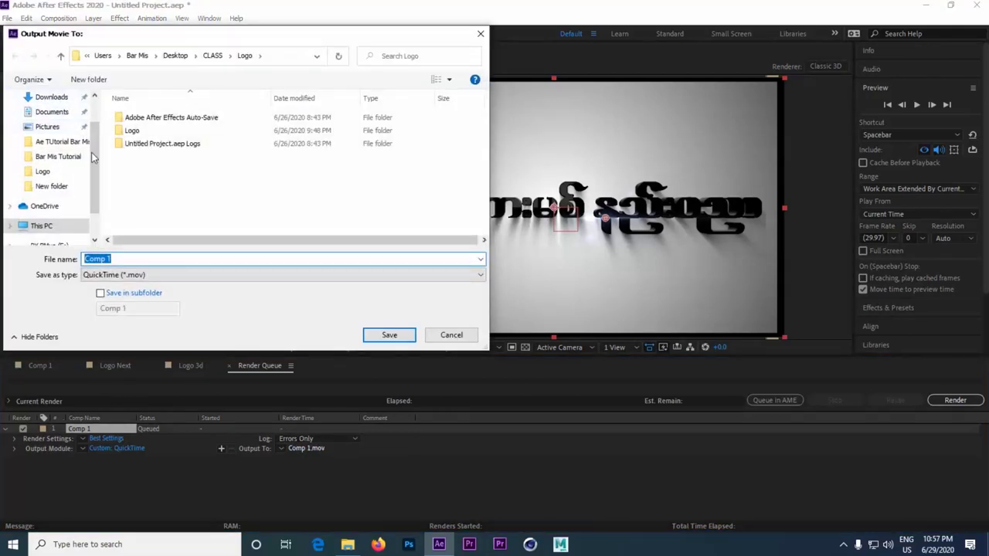
{"action": "scroll", "coordinate": [91, 152], "scroll_direction": "up", "scroll_amount": 1}
{"action": "left_click", "coordinate": [48, 122]}
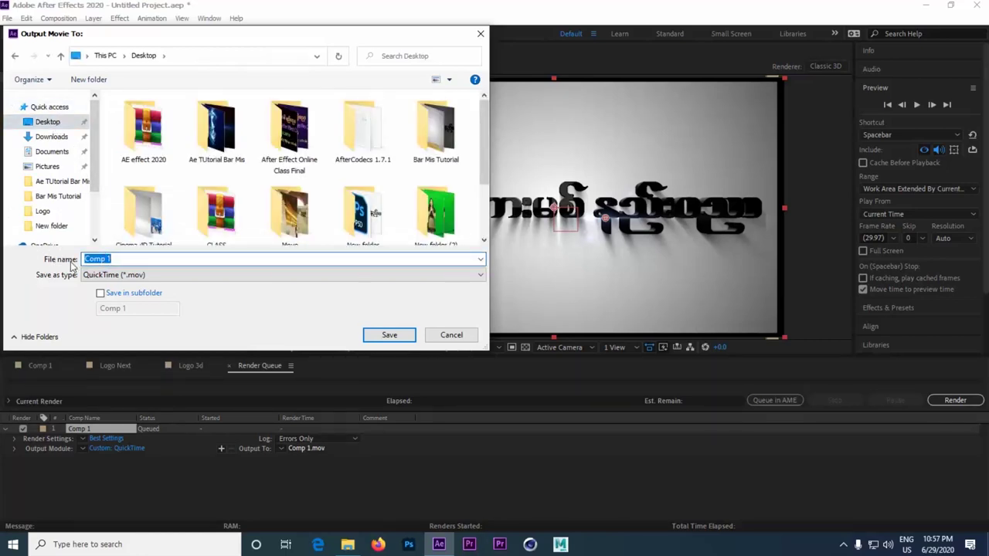
{"action": "type", "text": "Logo"}
{"action": "left_click", "coordinate": [388, 338]}
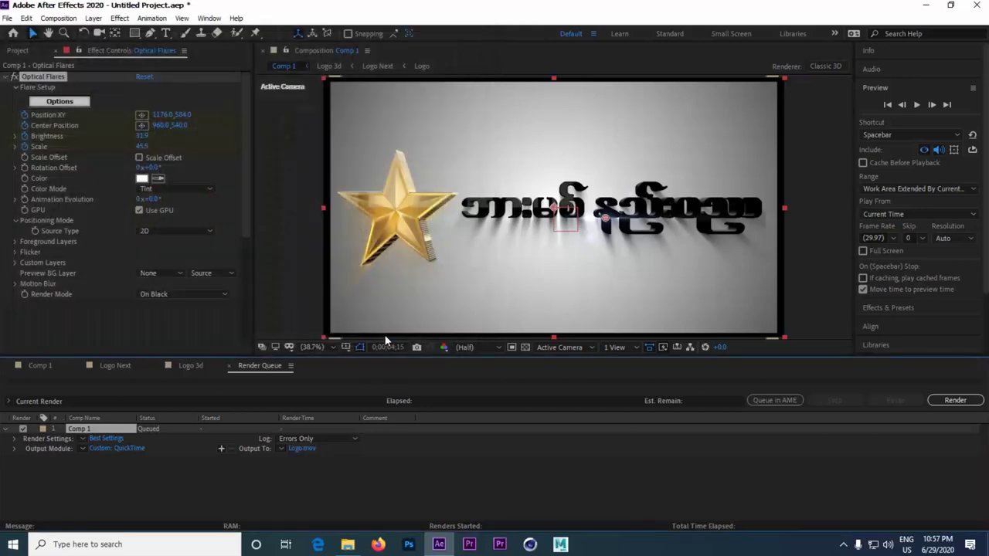
{"action": "left_click", "coordinate": [956, 401]}
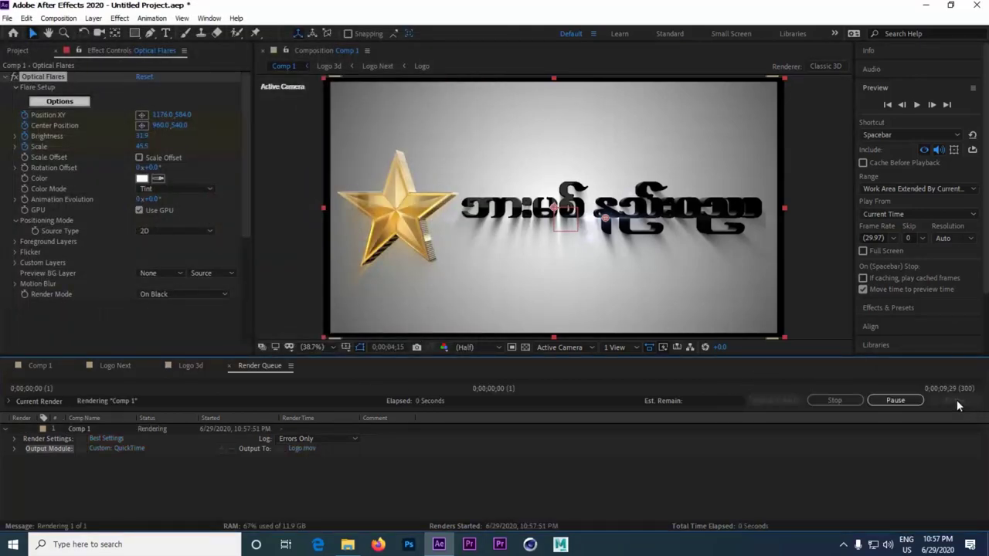